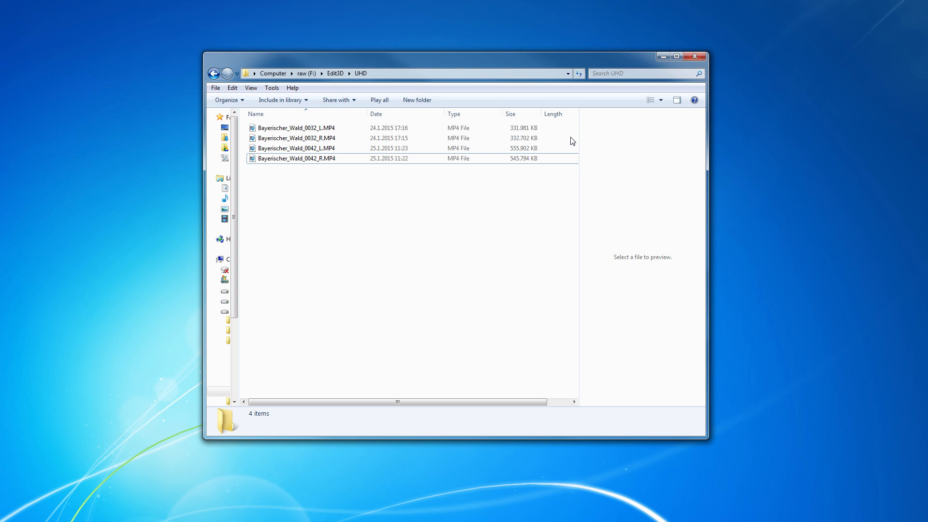
Close the folder window and review the 3D converter's input, output, frame rate and advanced settings
left_click(695, 56)
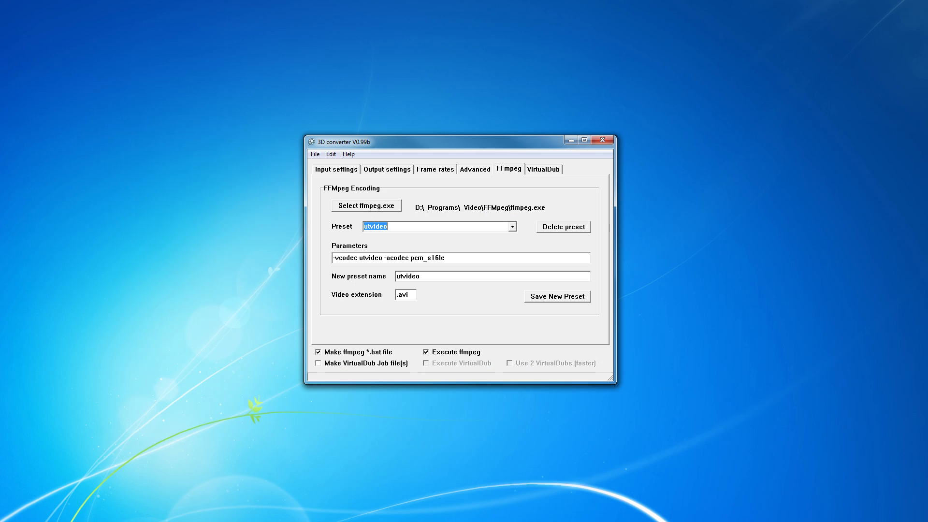
left_click(333, 170)
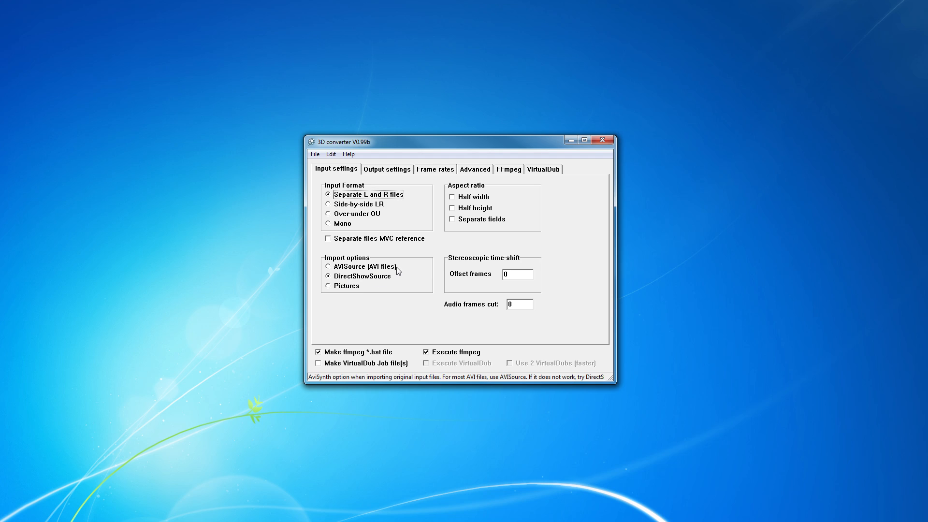
left_click(390, 170)
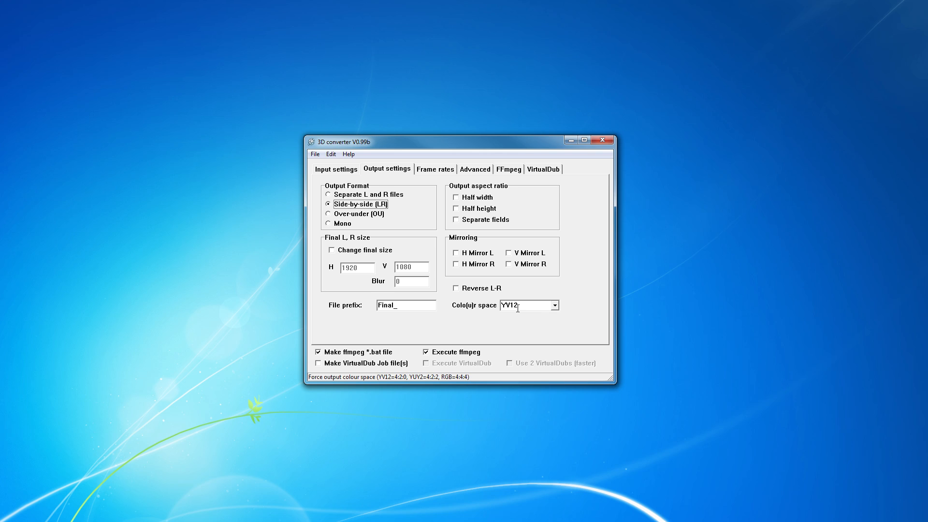
key("ctrl+Tab")
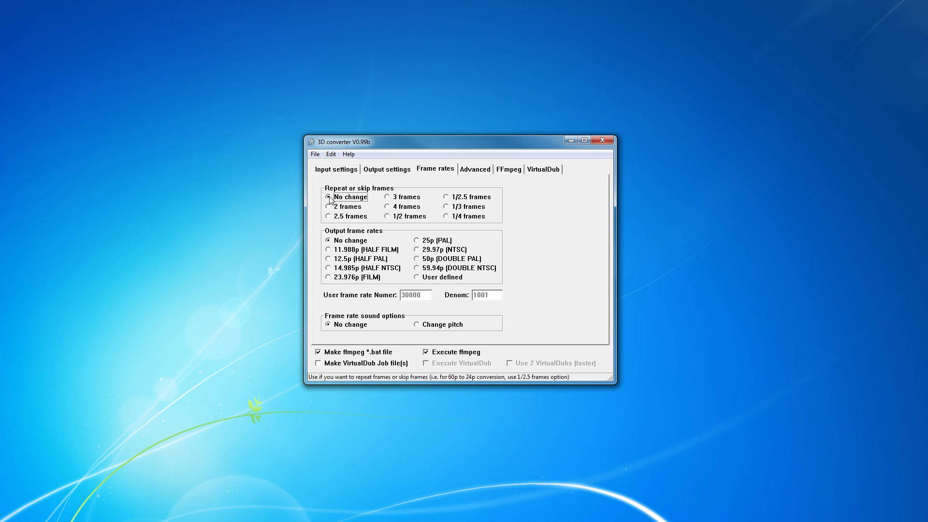
left_click(479, 173)
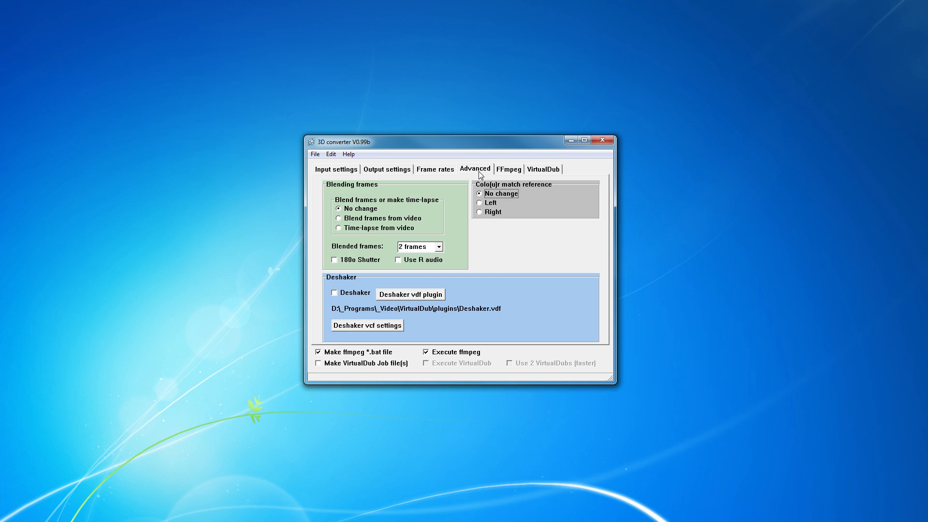
Choose the utvideo preset for the FFmpeg encoding
left_click(508, 170)
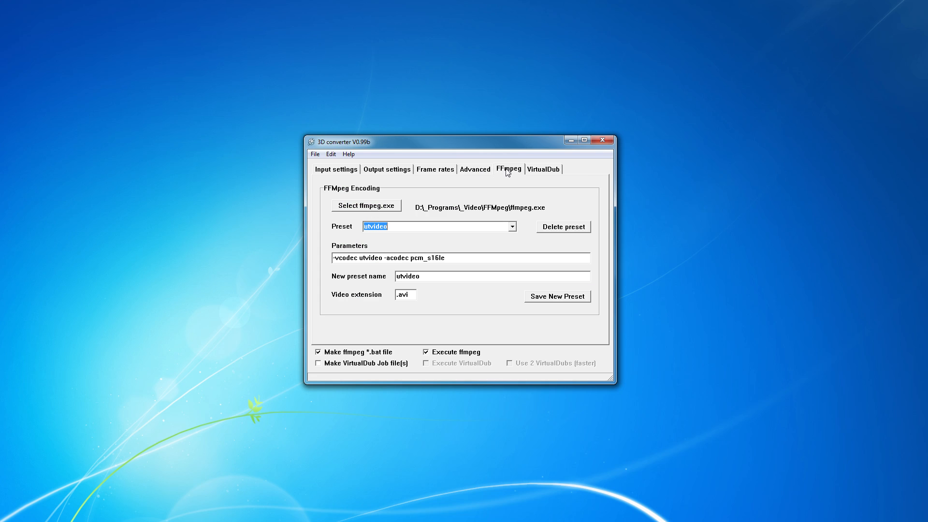
left_click(513, 227)
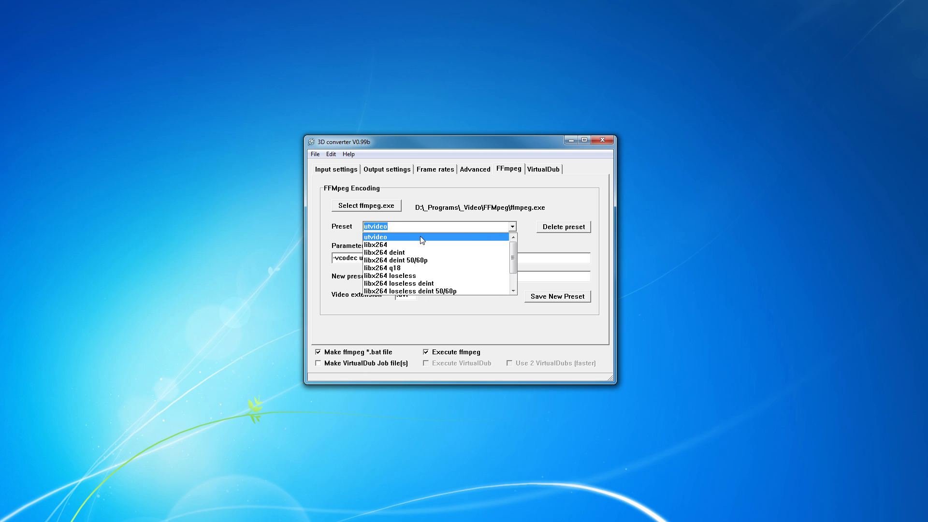
left_click(405, 235)
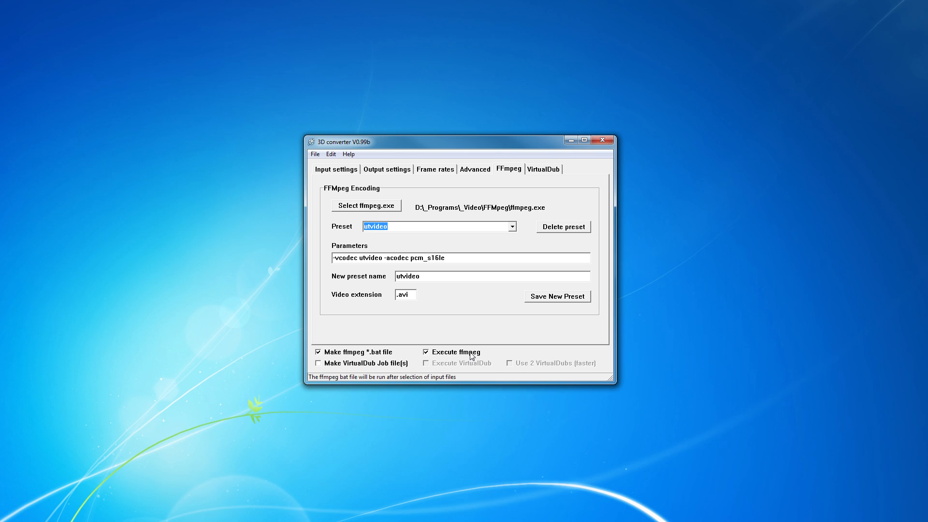
Start a file conversion with Bayerischer_Wald_0032_L.MP4 and Bayerischer_Wald_0042_L.MP4 as the left input clips
left_click(315, 155)
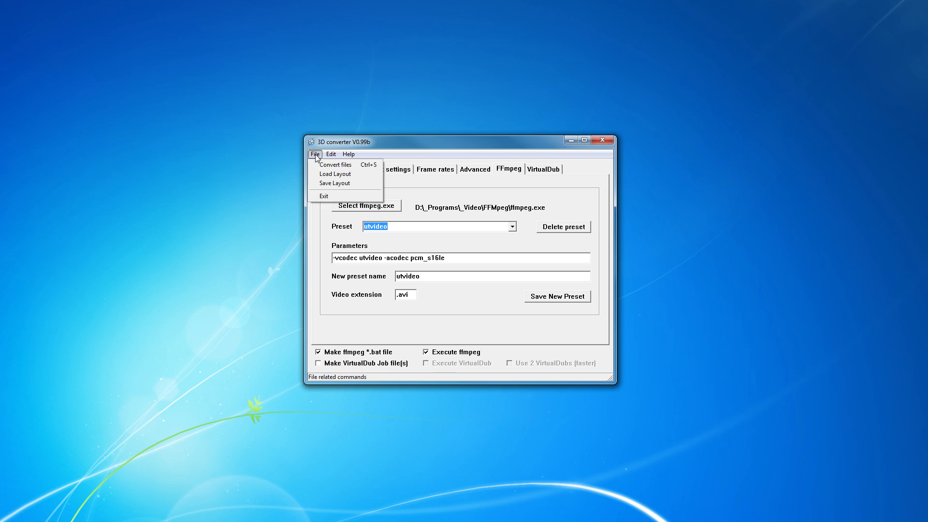
left_click(325, 161)
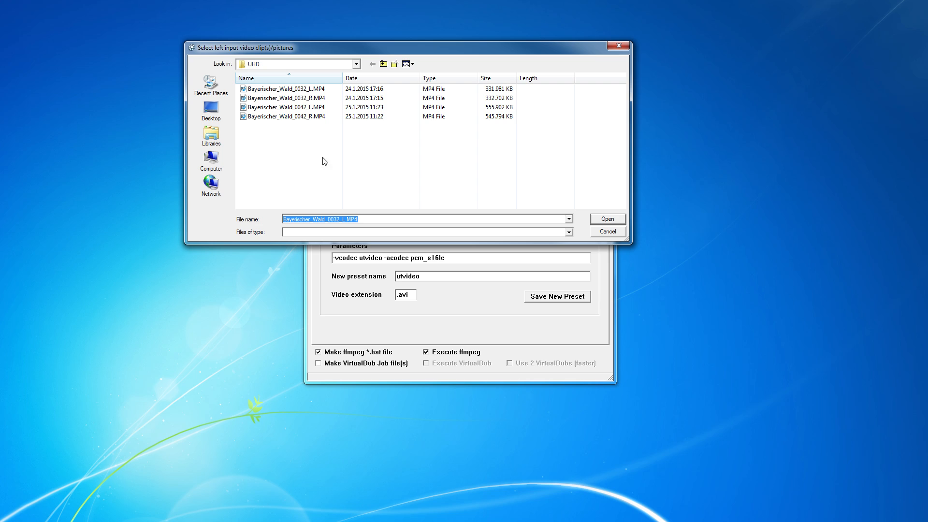
left_click(290, 89)
left_click(307, 107, "ctrl")
left_click(611, 221)
Load Bayerischer_Wald_0032_R.MP4 and Bayerischer_Wald_0042_R.MP4 as the right input clips to run the conversion
left_click(306, 100)
left_click(306, 117, "ctrl")
left_click(604, 220)
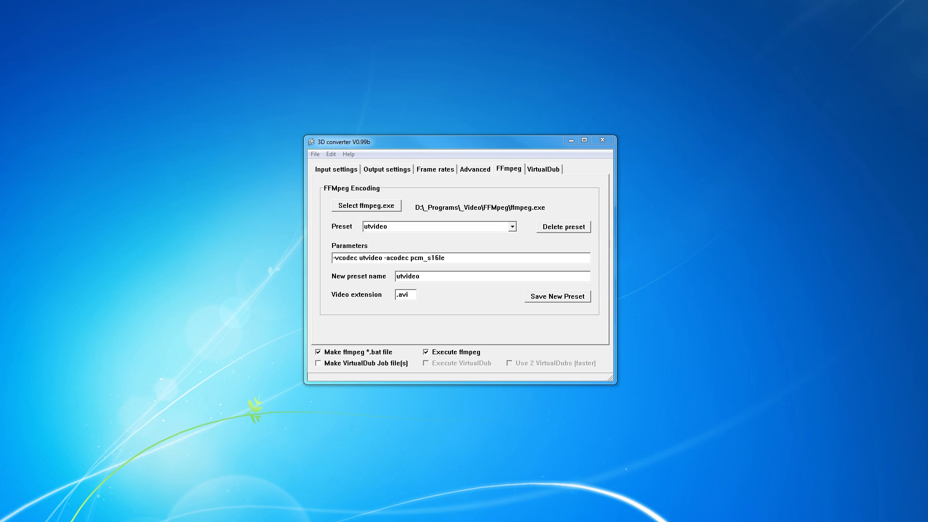
Switch to the UHD folder window and examine the details of the converted files Final_Bayerischer_Wald_0032_LR.avi and Final_Bayerischer_Wald_0042_LR.avi
left_click_drag(0, 96, 383, 65)
key("alt+Tab")
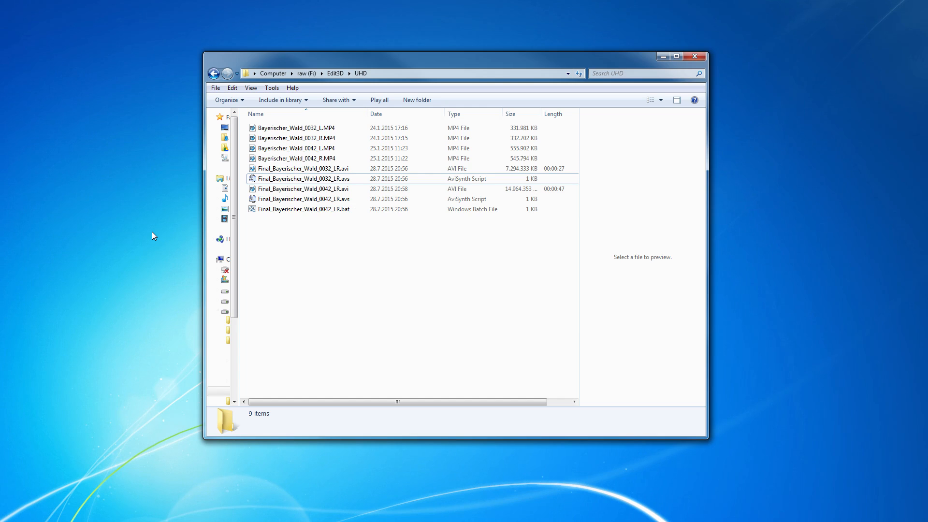
left_click(335, 169)
left_click(334, 190, "ctrl")
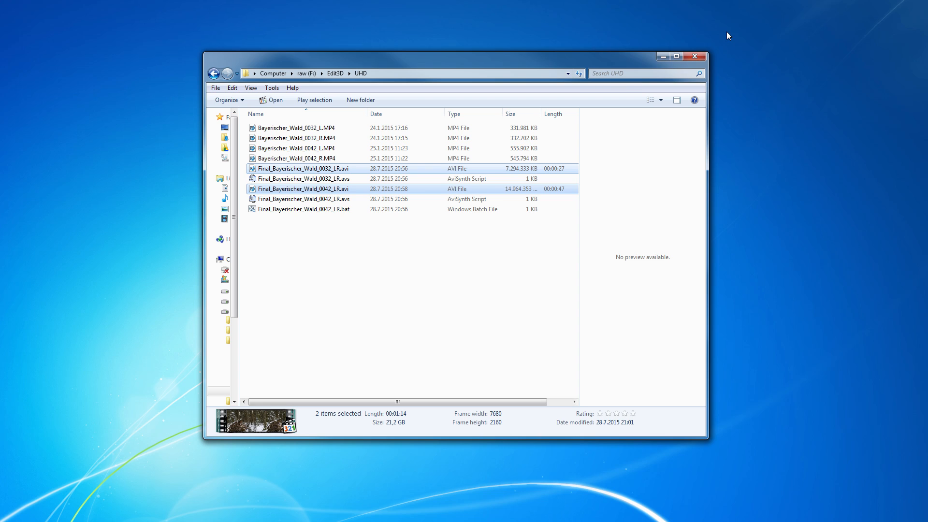
Minimize the folder and 3D converter windows and switch to Movie Studio Platinum
left_click(665, 57)
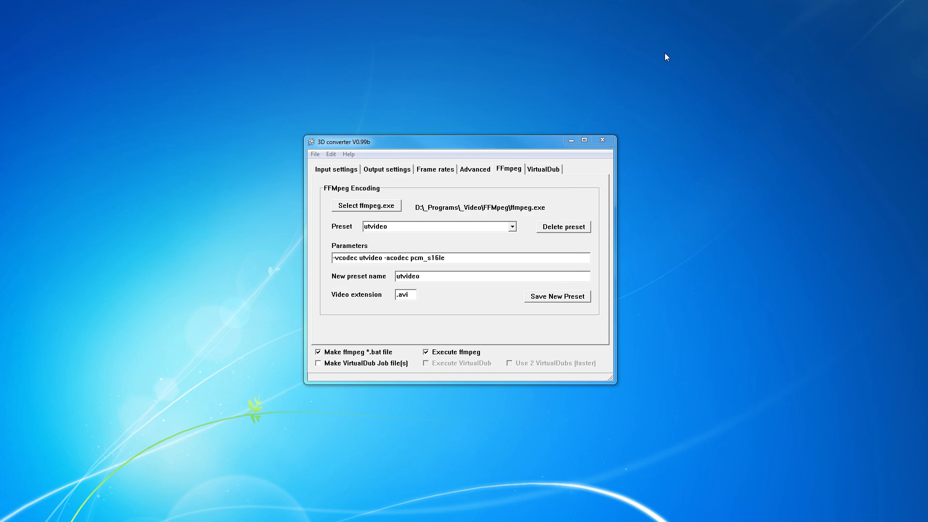
left_click(570, 140)
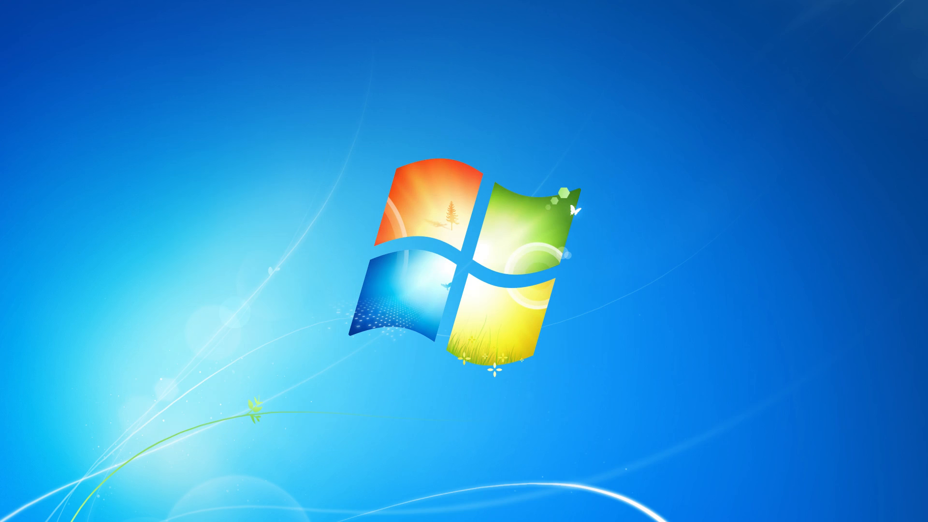
key("alt+Tab")
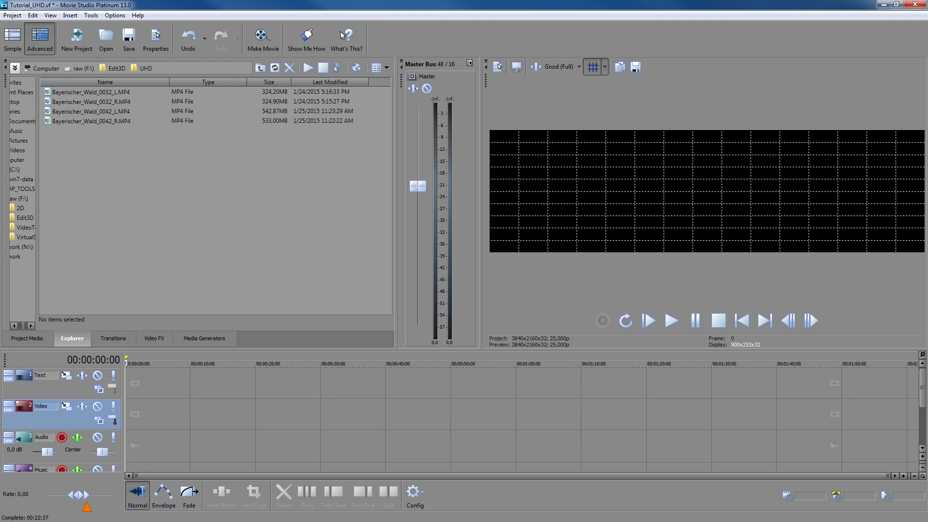
Check the project's frame size and set its stereoscopic 3D mode to Anaglyphic (red/cyan)
left_click(500, 69)
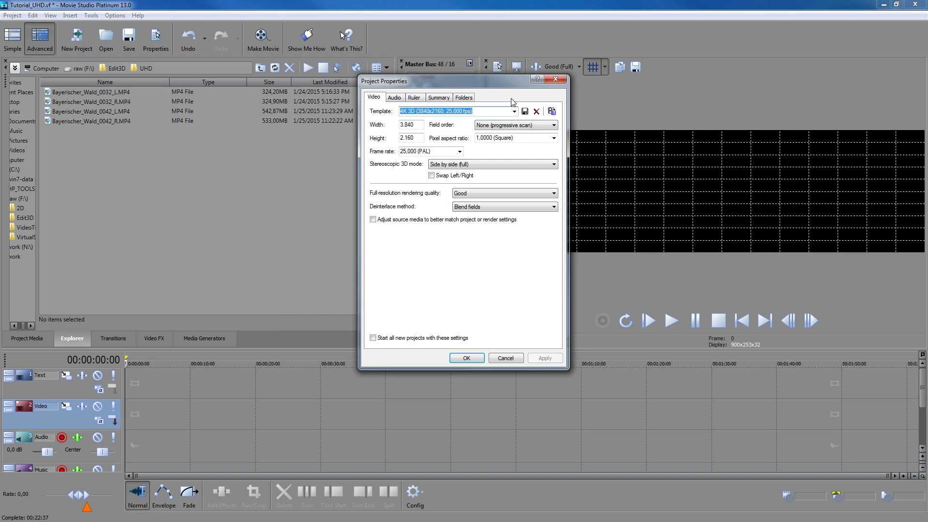
left_click_drag(419, 125, 402, 138)
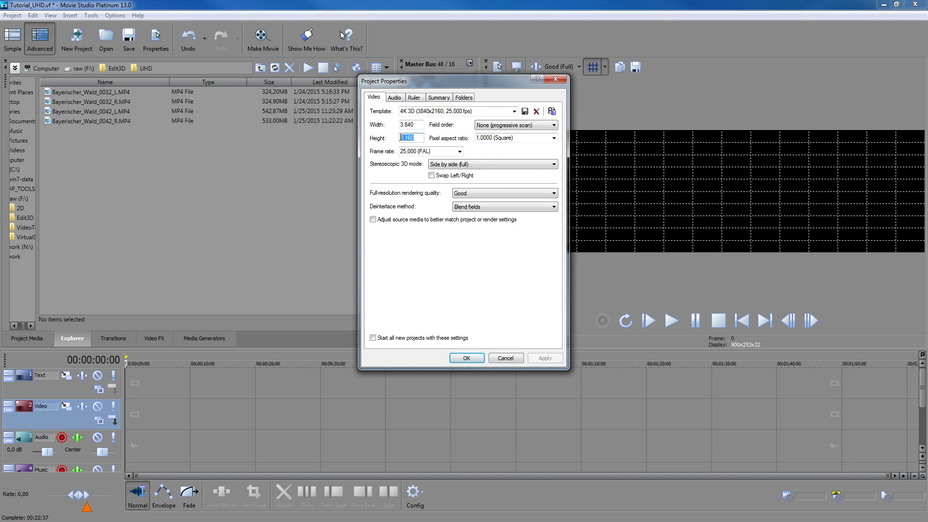
left_click(479, 166)
left_click(464, 192)
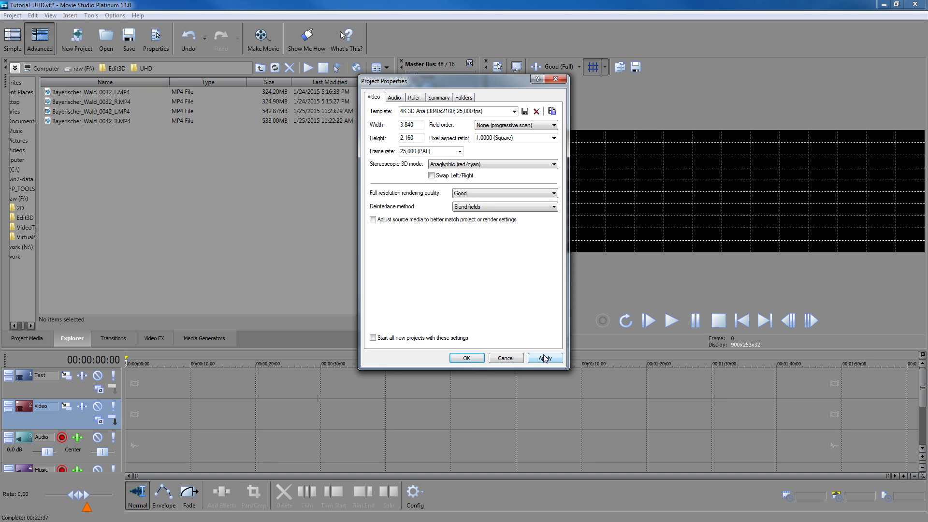
left_click(545, 359)
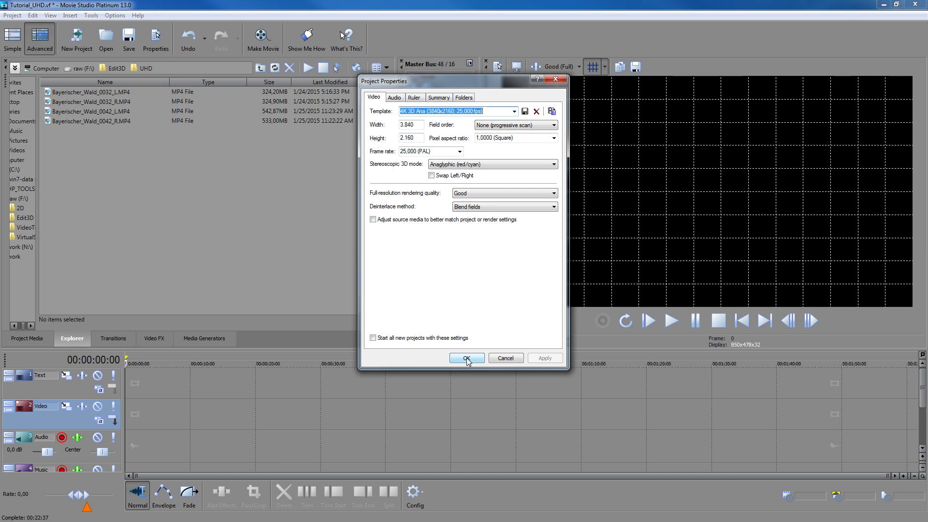
left_click(467, 358)
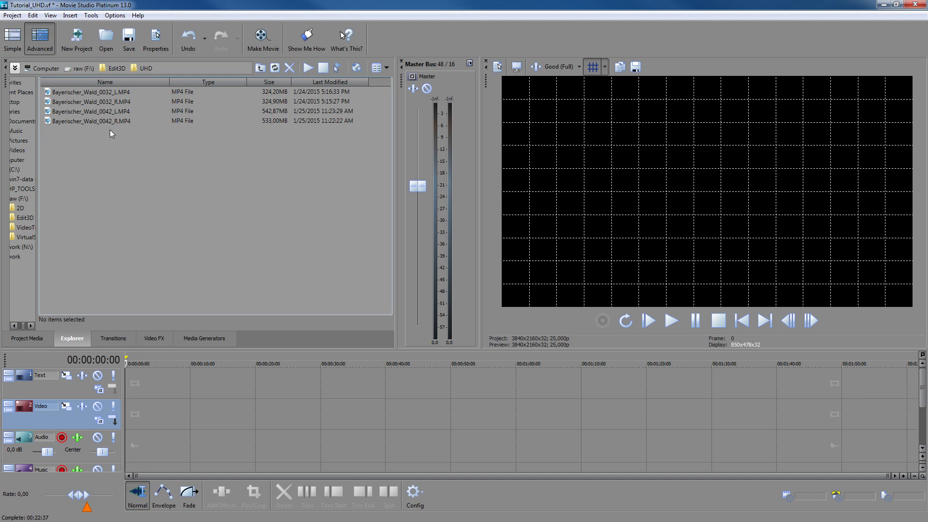
Refresh the UHD folder listing and add Final_Bayerischer_Wald_0032_LR.avi and Final_Bayerischer_Wald_0042_LR.avi to the project media list
left_click(275, 70)
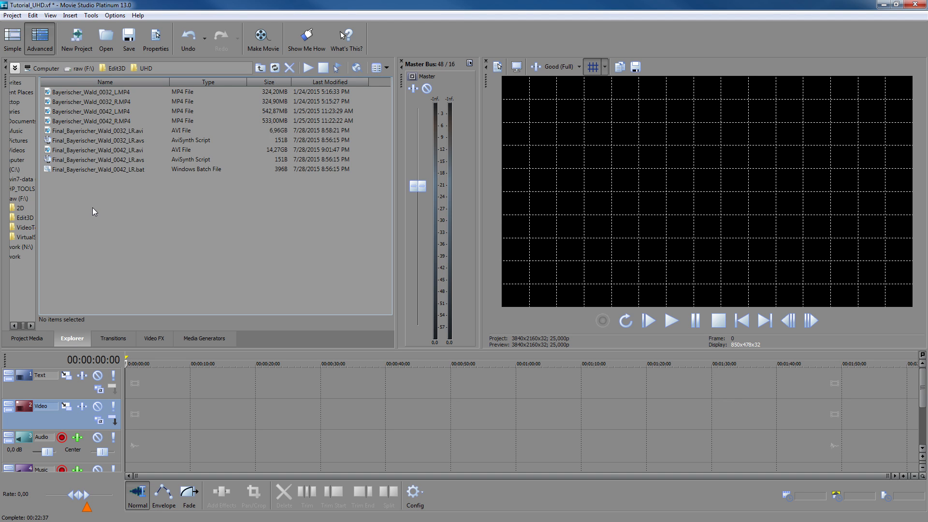
left_click(128, 130)
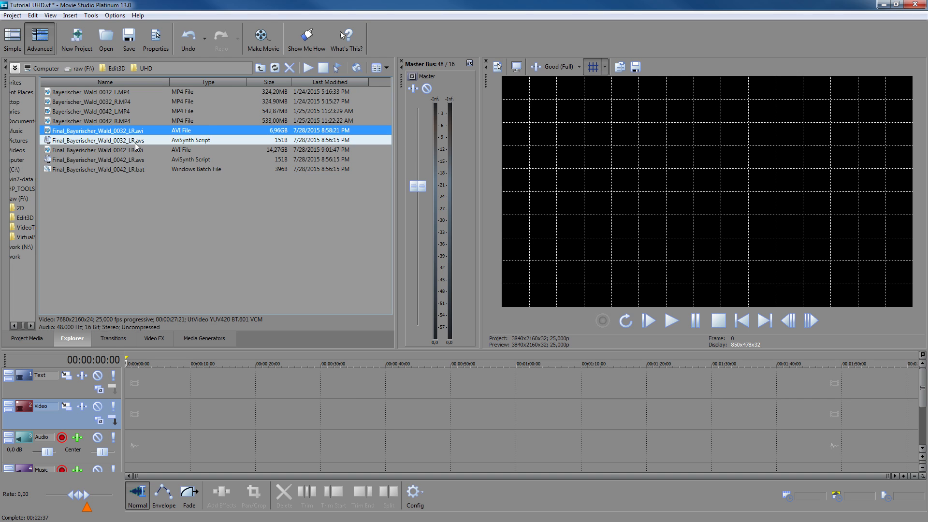
left_click(130, 150, "ctrl")
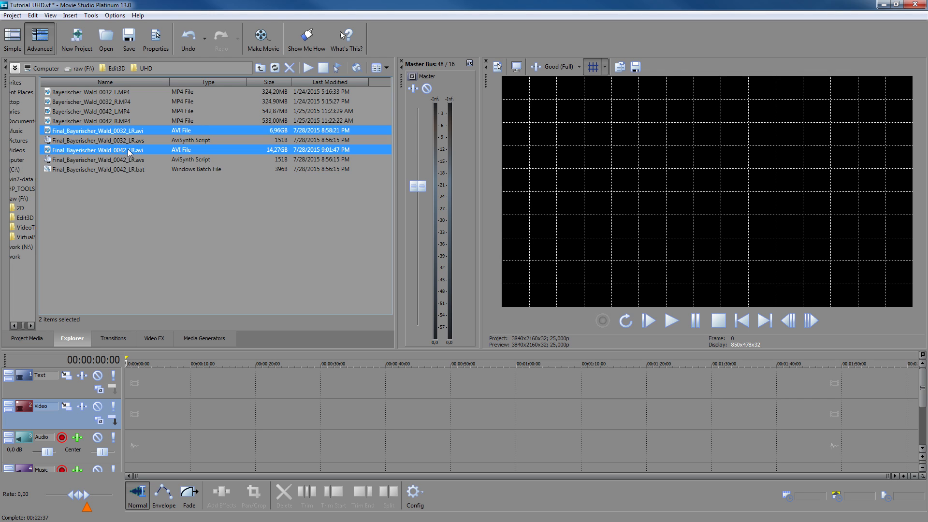
right_click(128, 149)
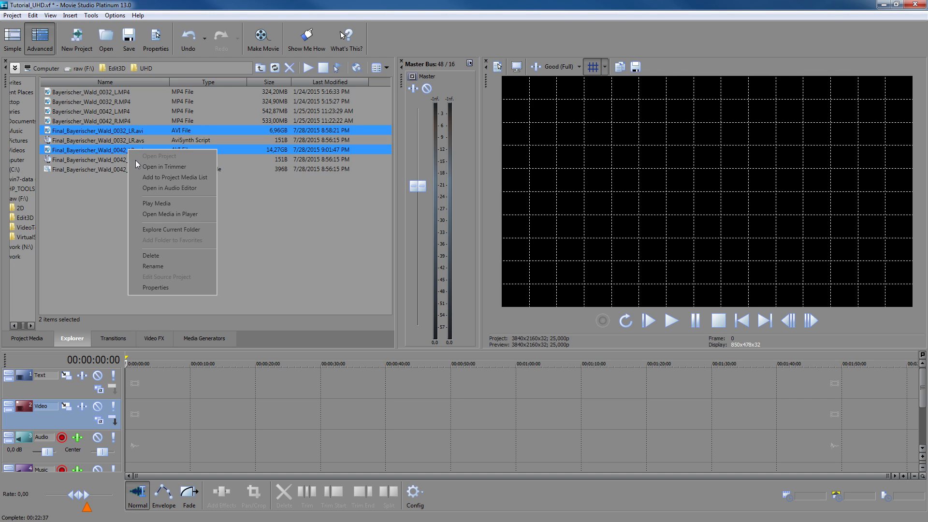
left_click(160, 178)
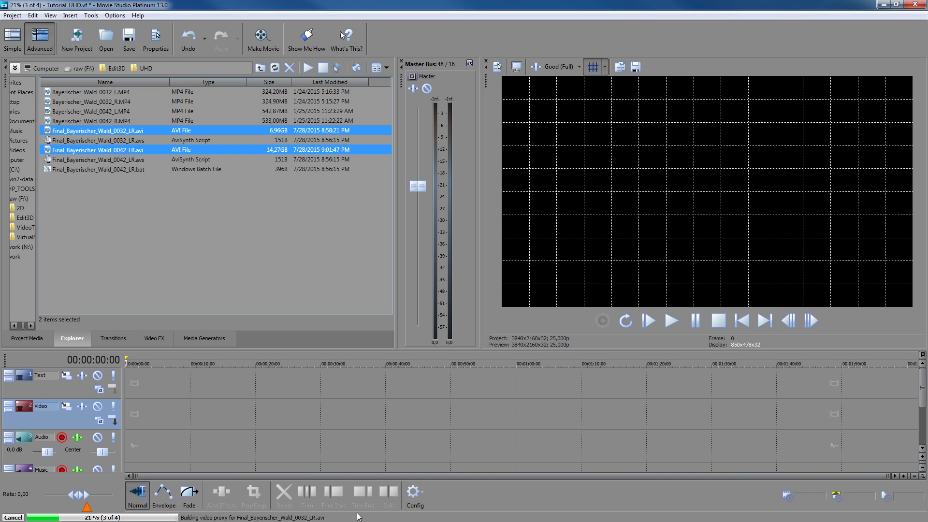
Set the video preview quality to Preview (Full)
left_click(573, 68)
mouse_move(575, 103)
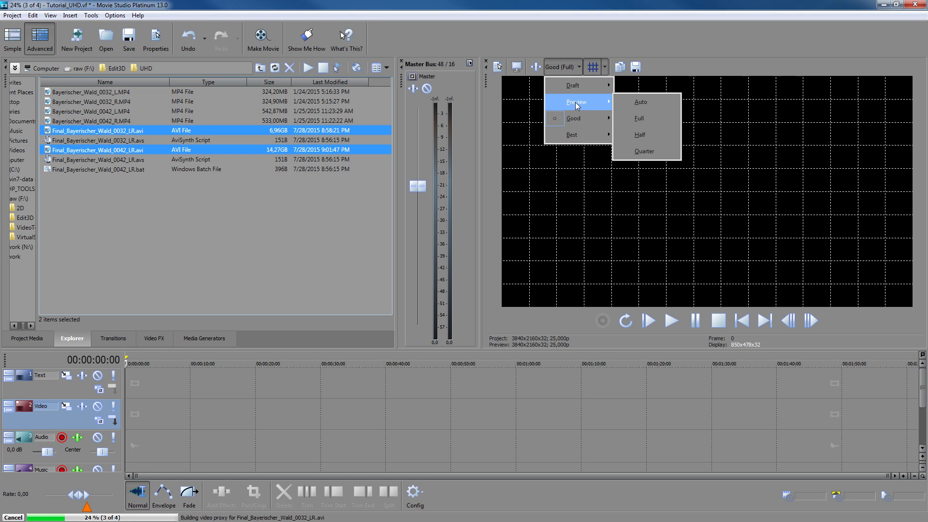
left_click(638, 119)
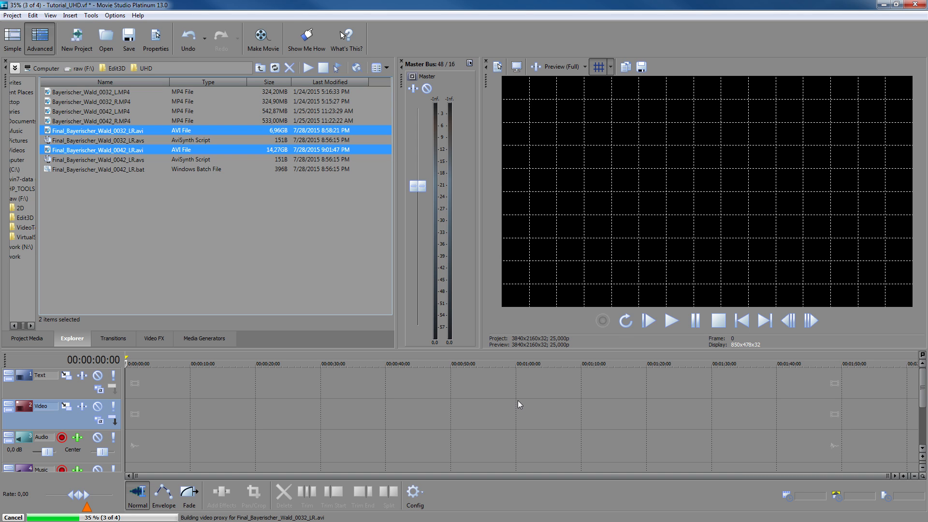
Check the video preferences for the option that automatically creates video proxies for Ultra HD media, and close them
left_click(116, 16)
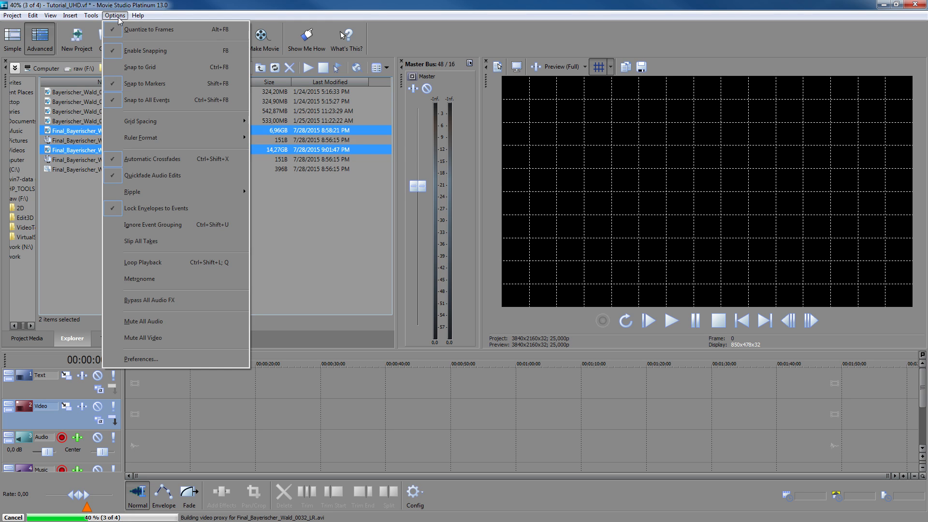
left_click(144, 359)
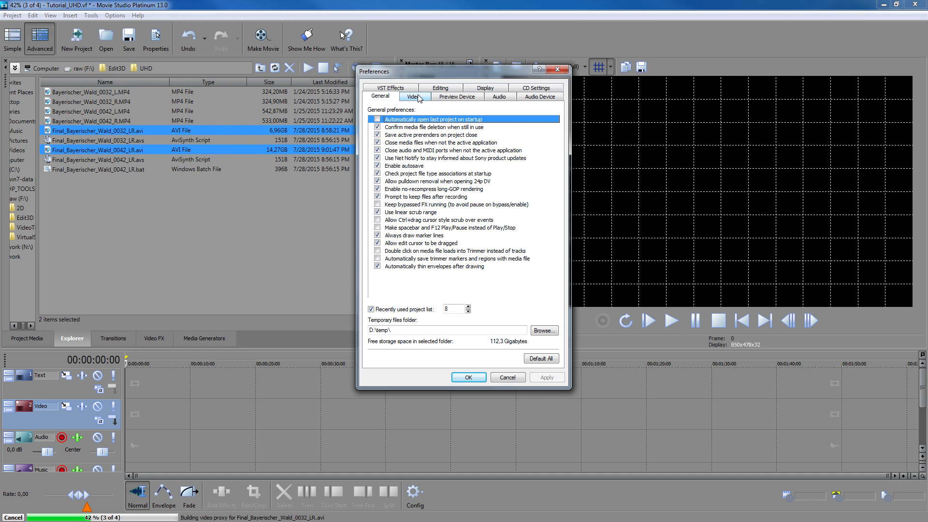
left_click(413, 96)
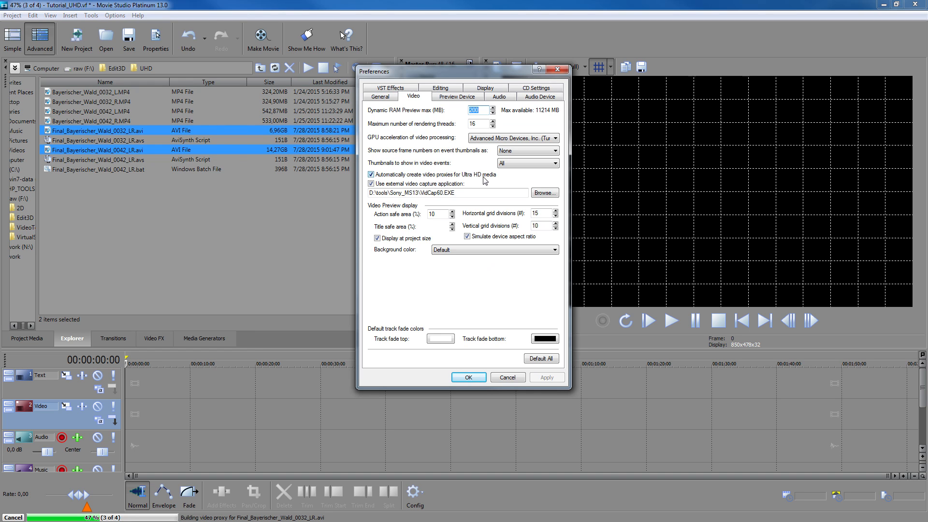
left_click(558, 70)
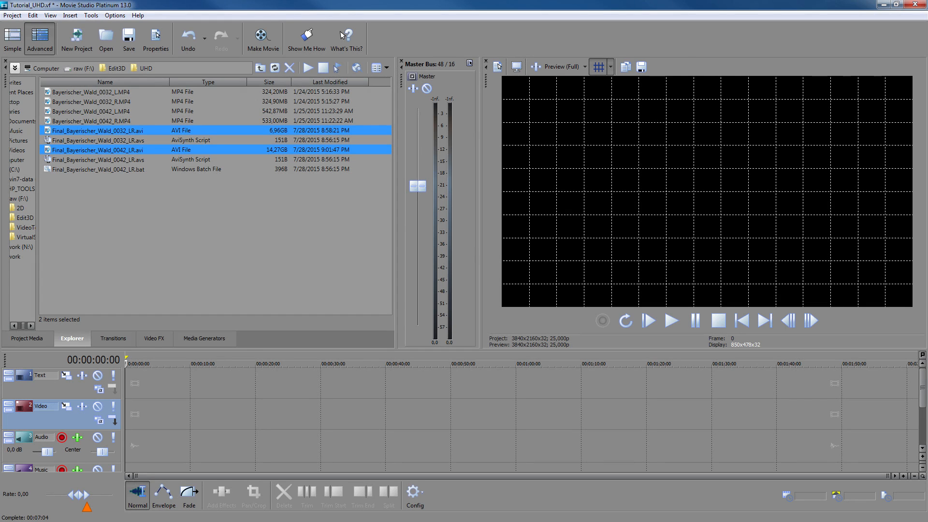
Switch to the UHD folder window and select the .sfvp0 proxy files of both converted AVI clips to examine their size
key("alt+Tab")
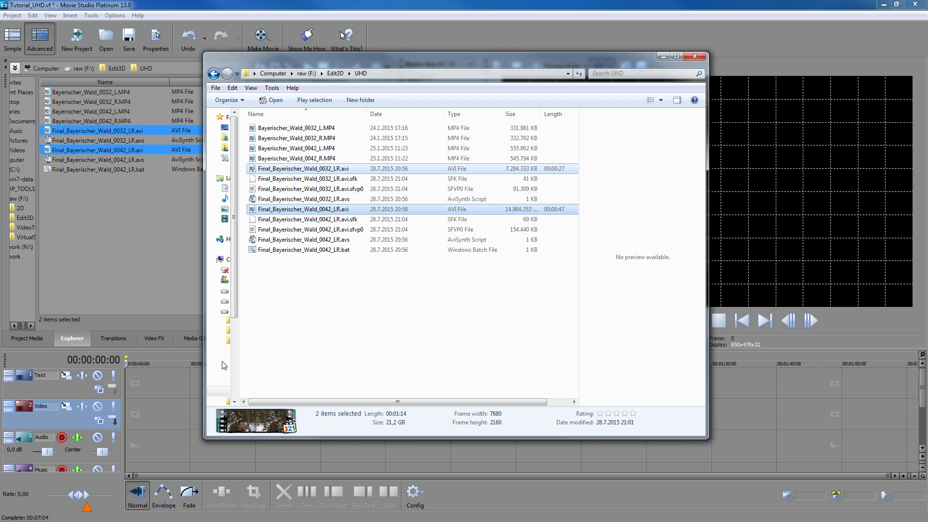
left_click(351, 190)
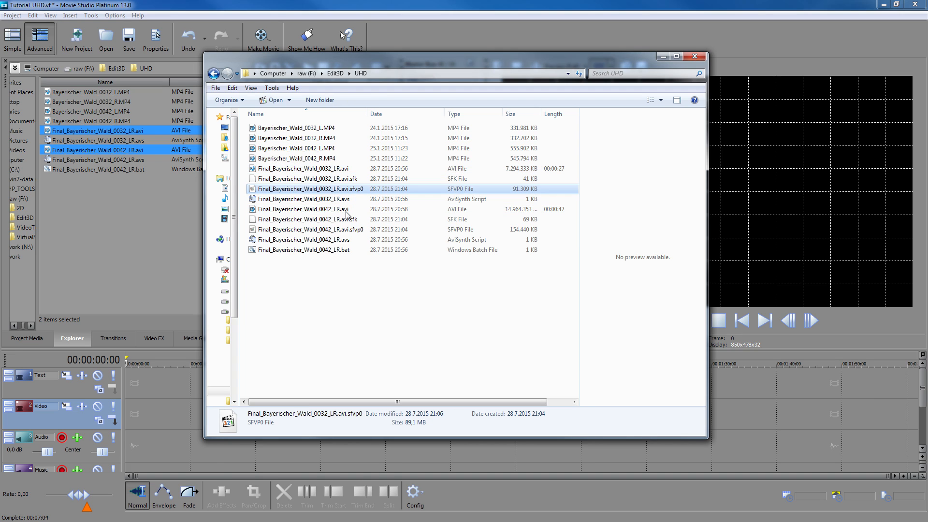
left_click(347, 230, "ctrl")
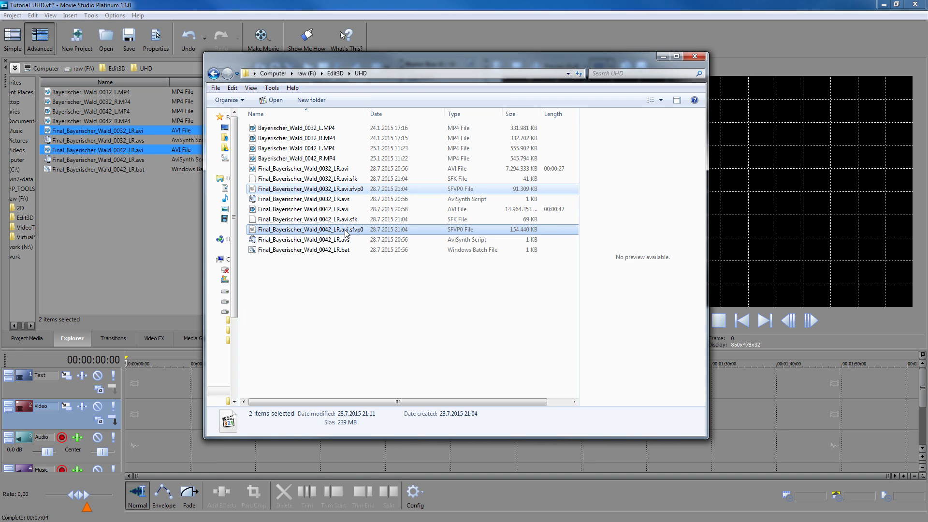
Return to the project media list and set the stereoscopic 3D mode of Final_Bayerischer_Wald_0032_LR.avi to Side by side (full)
left_click(662, 57)
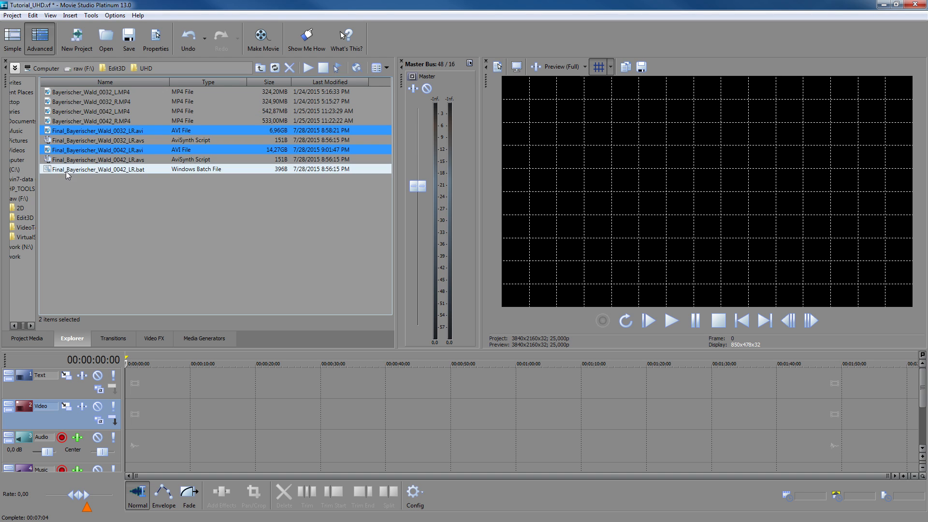
left_click(38, 340)
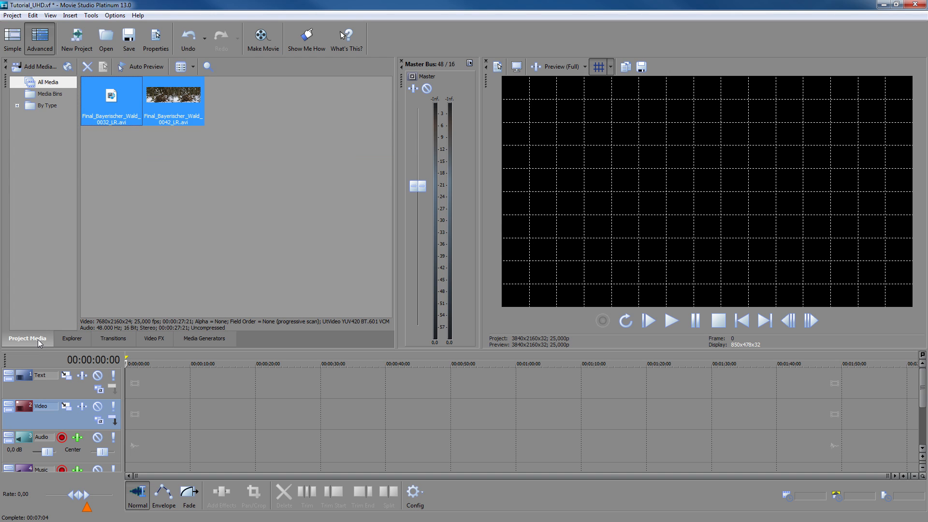
left_click(205, 216)
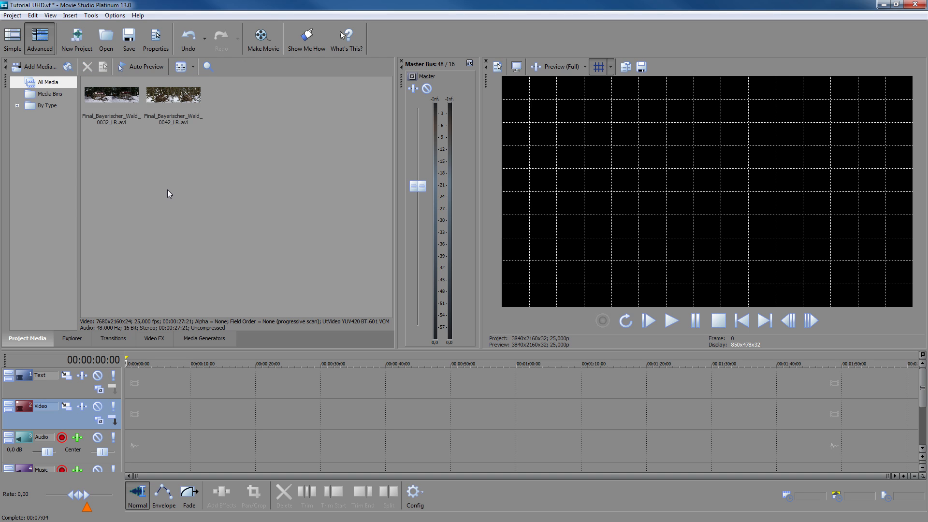
left_click(118, 100)
right_click(118, 99)
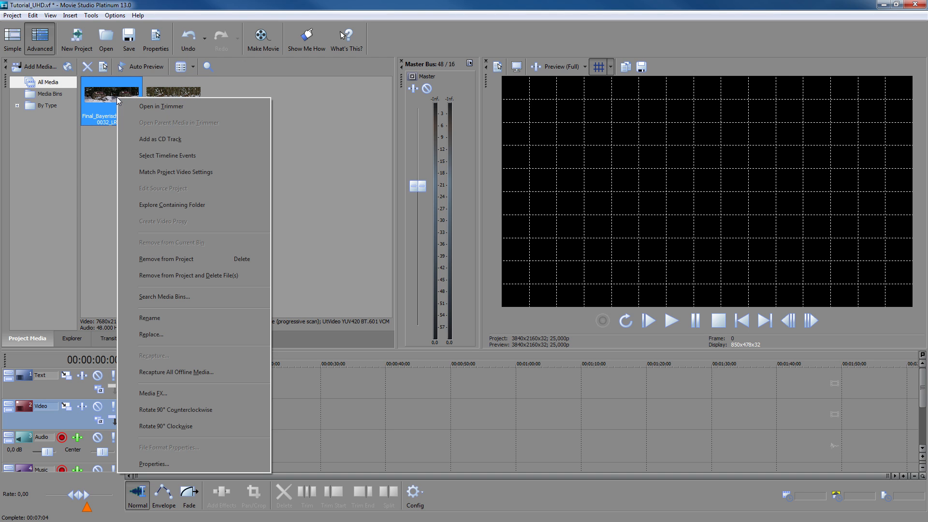
left_click(167, 466)
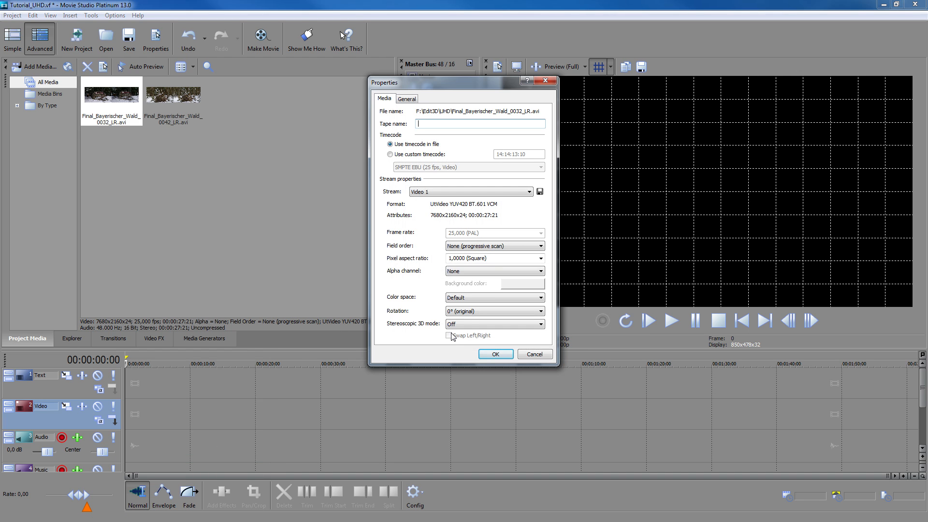
left_click(472, 324)
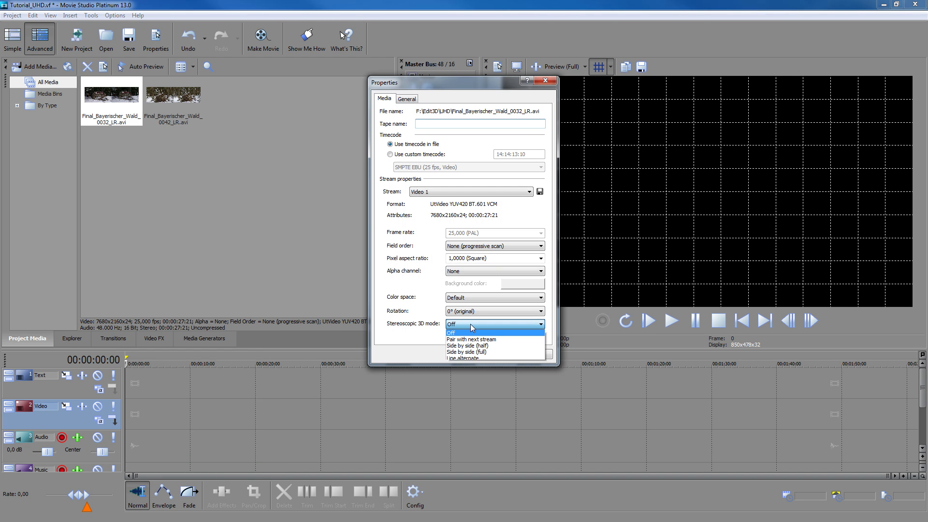
left_click(473, 352)
left_click(489, 357)
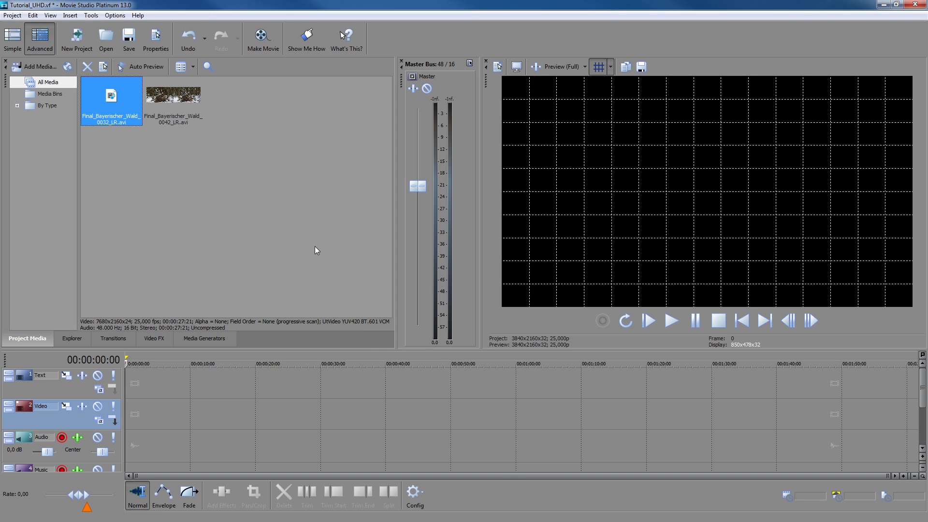
Set the stereoscopic 3D mode of Final_Bayerischer_Wald_0042_LR.avi to Side by side (full)
left_click(175, 99)
right_click(177, 99)
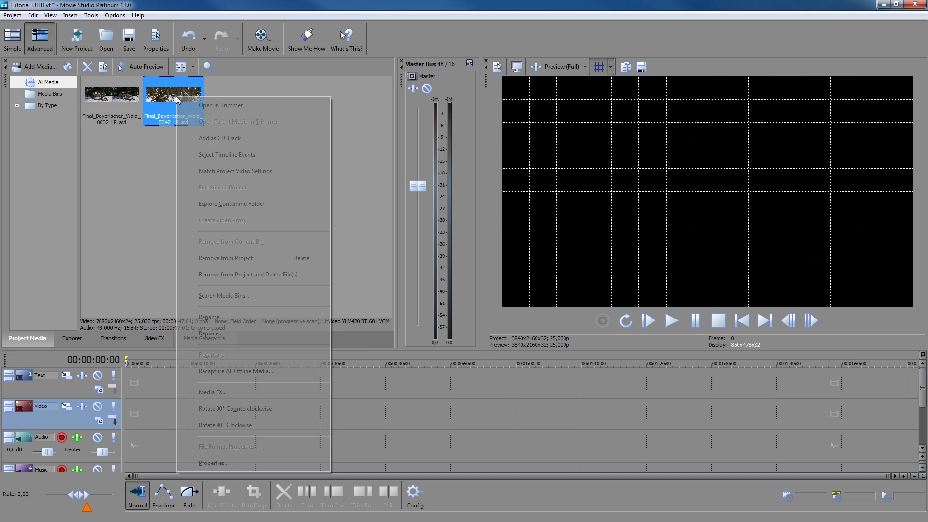
left_click(229, 460)
left_click(476, 324)
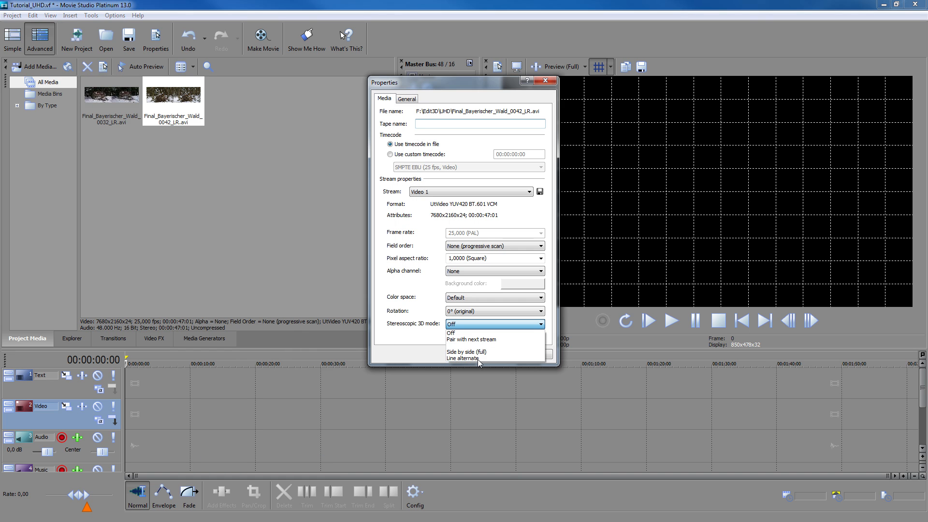
left_click(467, 352)
left_click(488, 356)
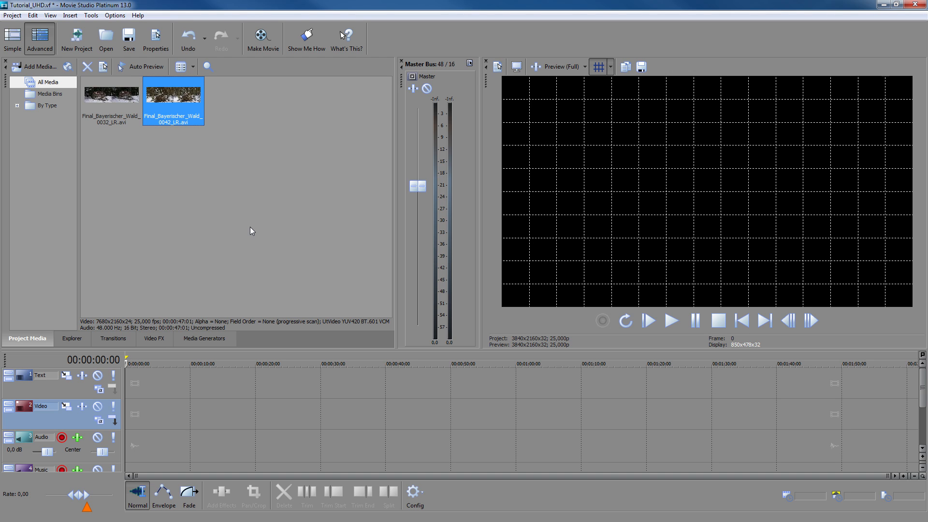
Place the 0032 clip at the start of the Video track and the 0042 clip directly after it
left_click(123, 209)
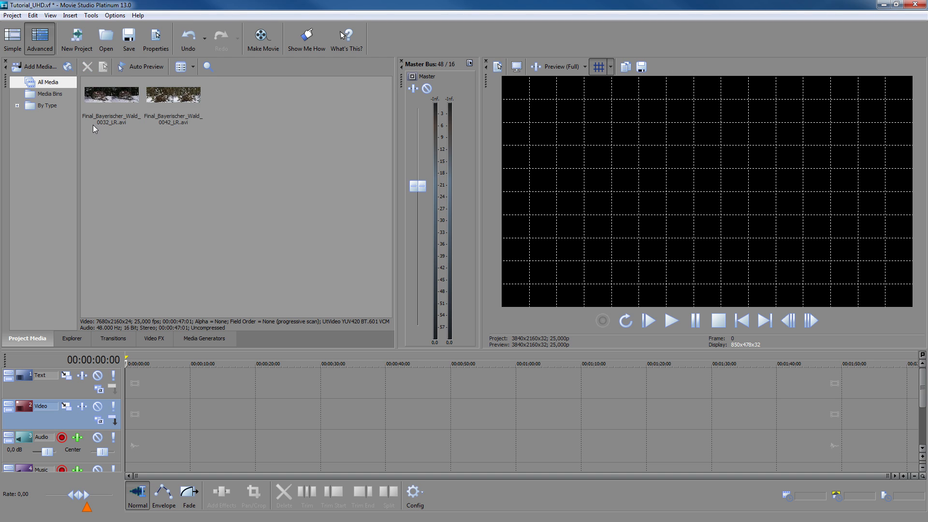
left_click(112, 102)
left_click_drag(111, 102, 132, 429)
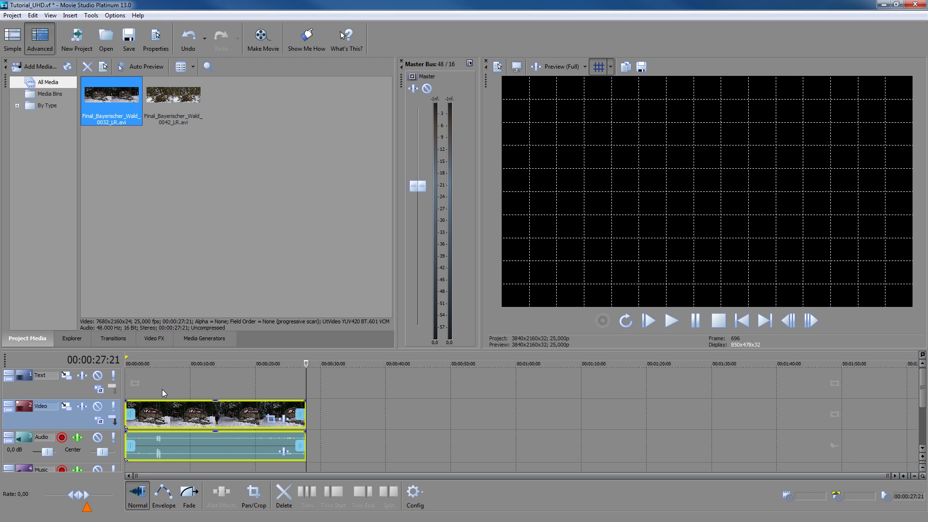
left_click_drag(181, 98, 312, 420)
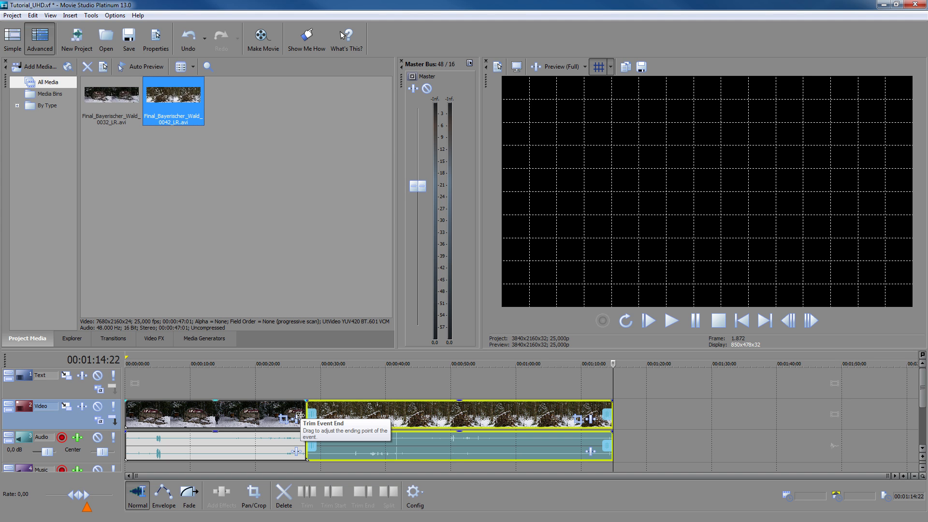
Trim the end of the first clip to about 10 seconds and the end of the second clip to 00:00:19:01
left_click_drag(299, 414, 197, 418)
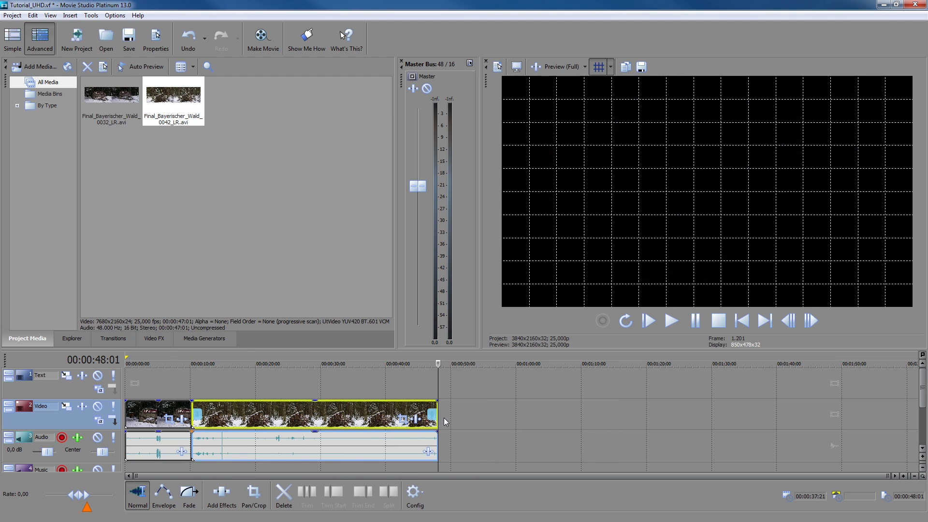
left_click_drag(433, 414, 244, 421)
Place the playhead at 00:00:03:23 and add the Sony Stereoscopic 3D Adjust effect to the first clip
left_click(150, 385)
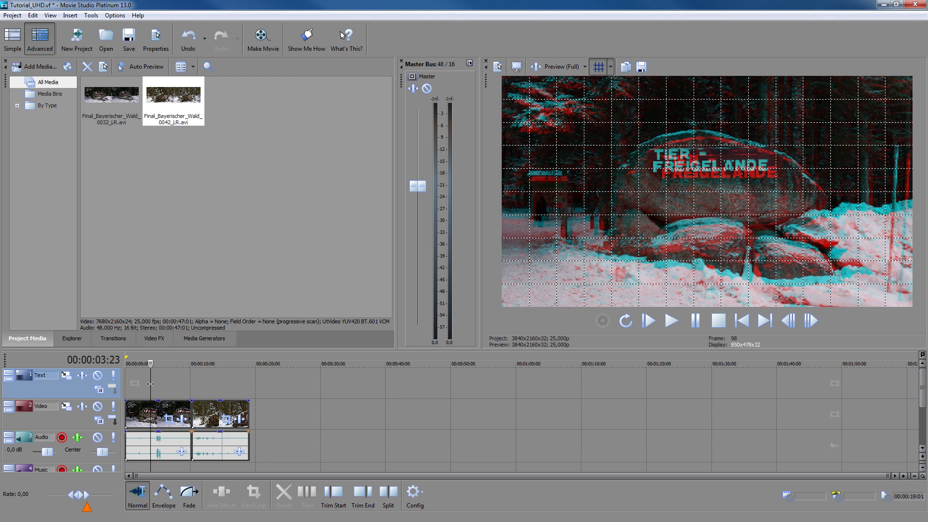
left_click(182, 423)
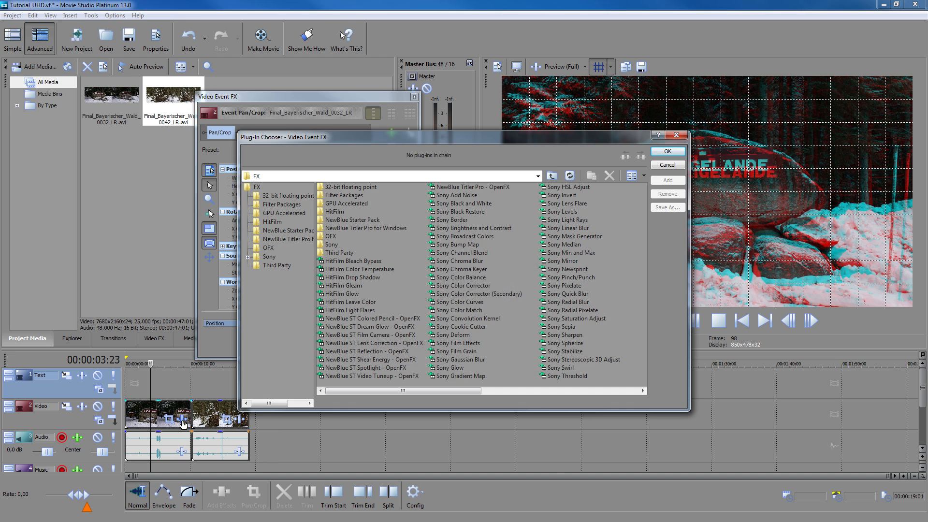
left_click(598, 360)
left_click(668, 181)
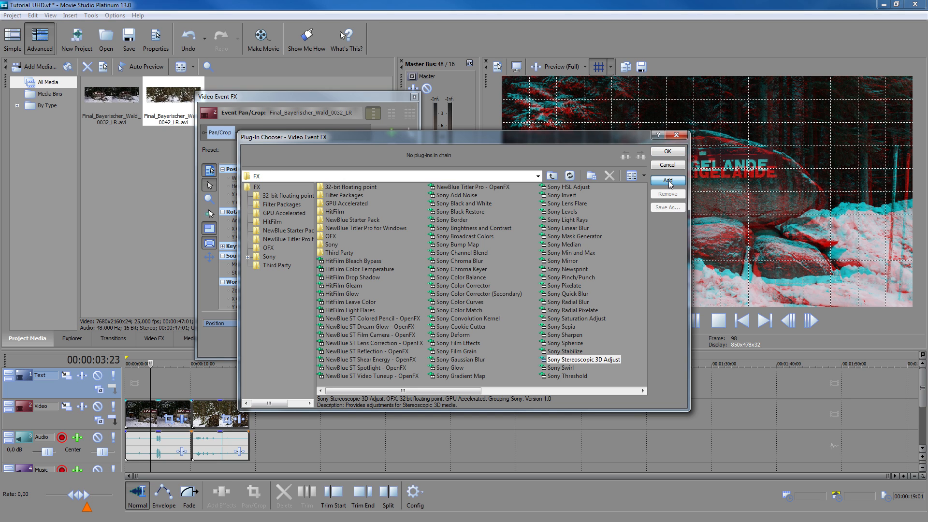
left_click(670, 152)
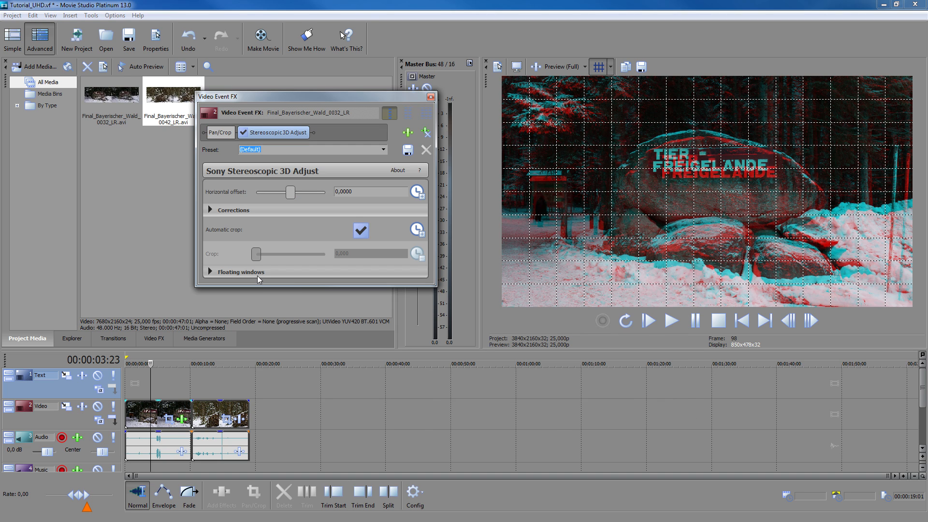
Enlarge the effect window, auto correct the first clip's stereo alignment, and set its horizontal offset to 0,0301
left_click_drag(263, 286, 261, 360)
left_click_drag(256, 428, 256, 454)
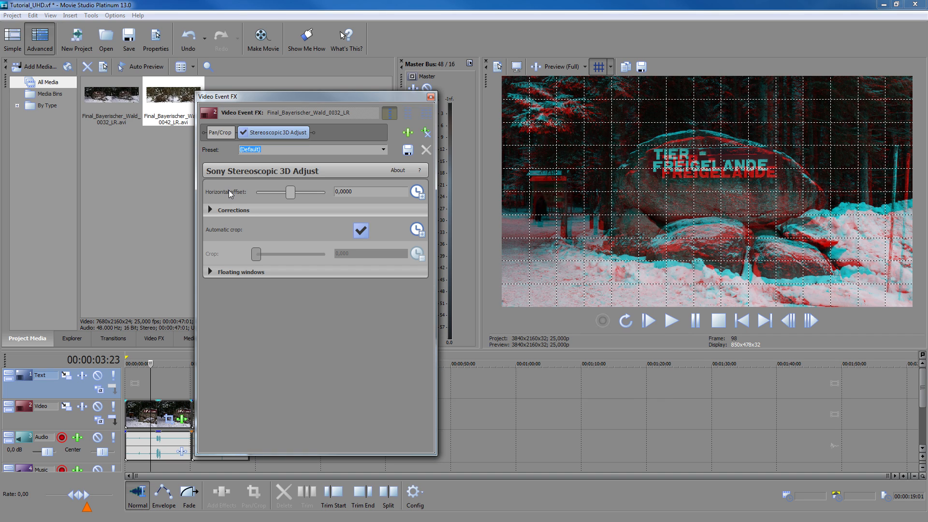
left_click(210, 210)
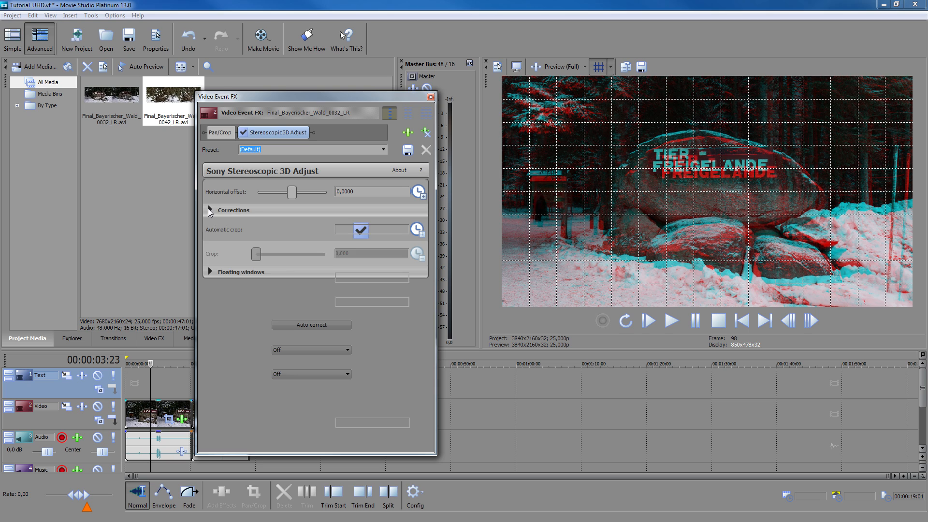
left_click(315, 326)
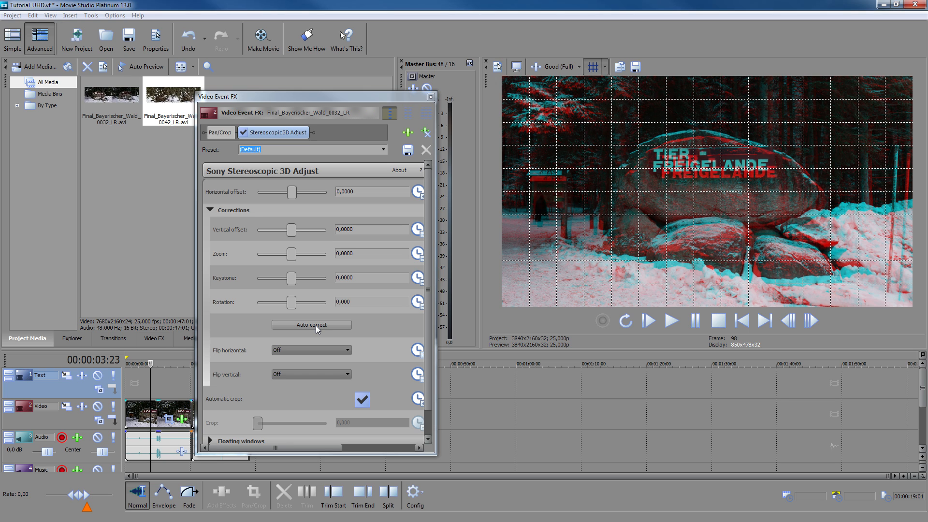
left_click(315, 326)
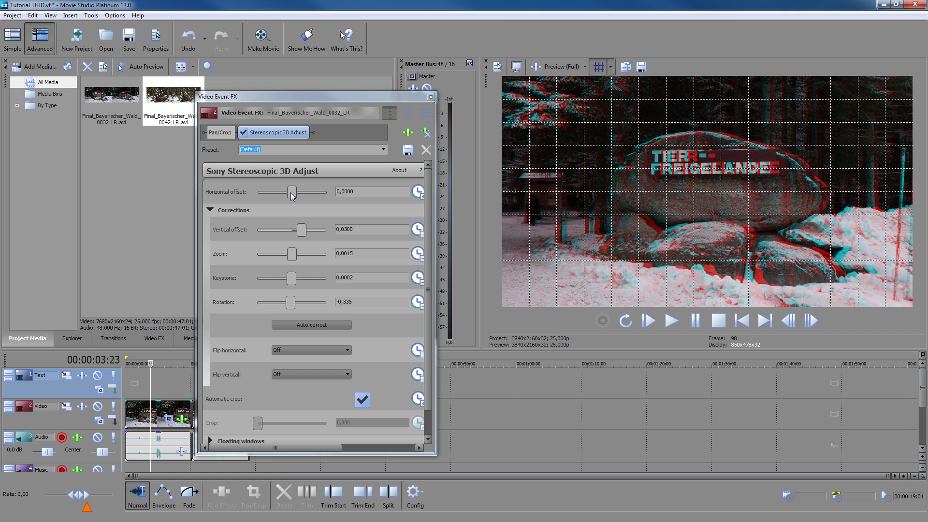
left_click_drag(291, 193, 302, 201)
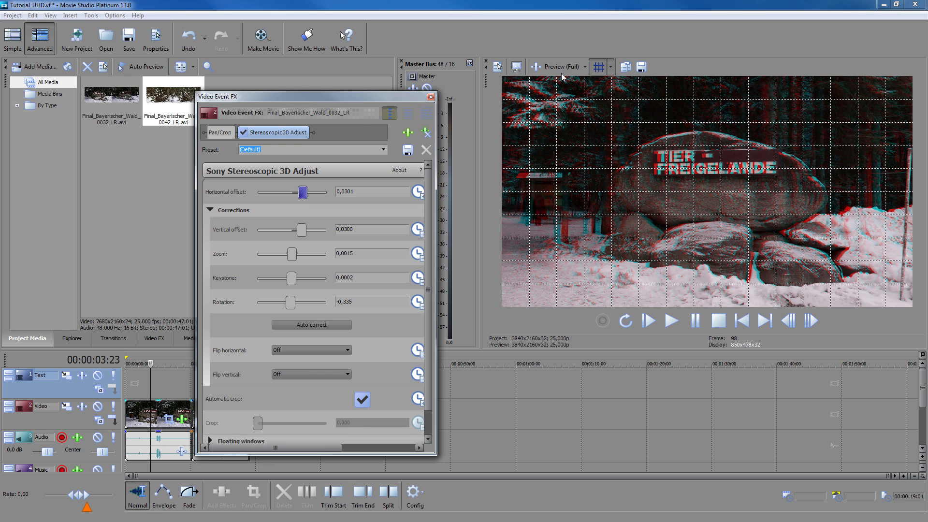
Check the corrected 3D image on the external monitor at Good (Full) quality and restore the preview quality to Preview (Full)
left_click(583, 68)
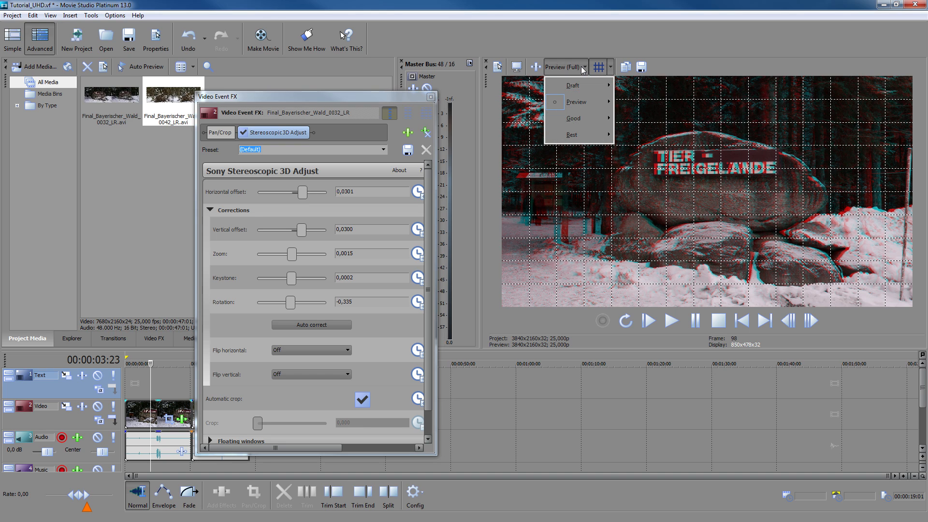
mouse_move(580, 119)
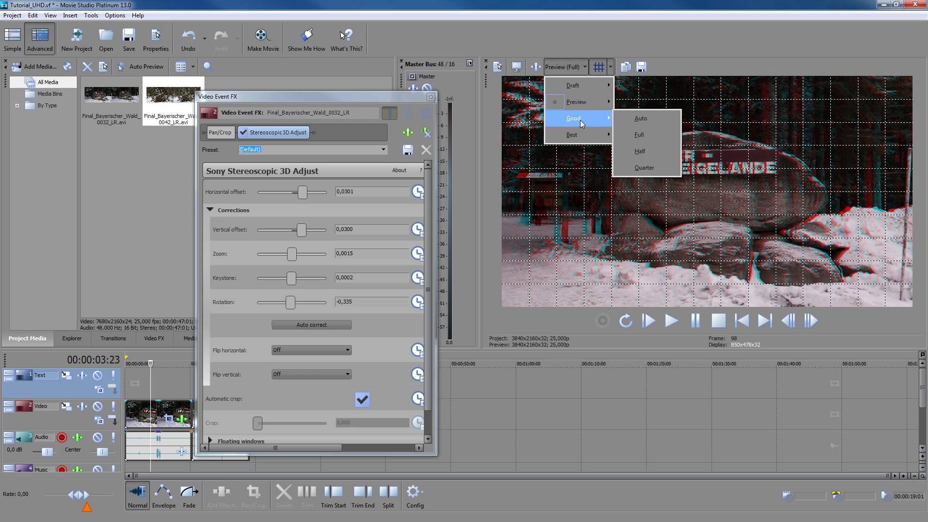
left_click(633, 135)
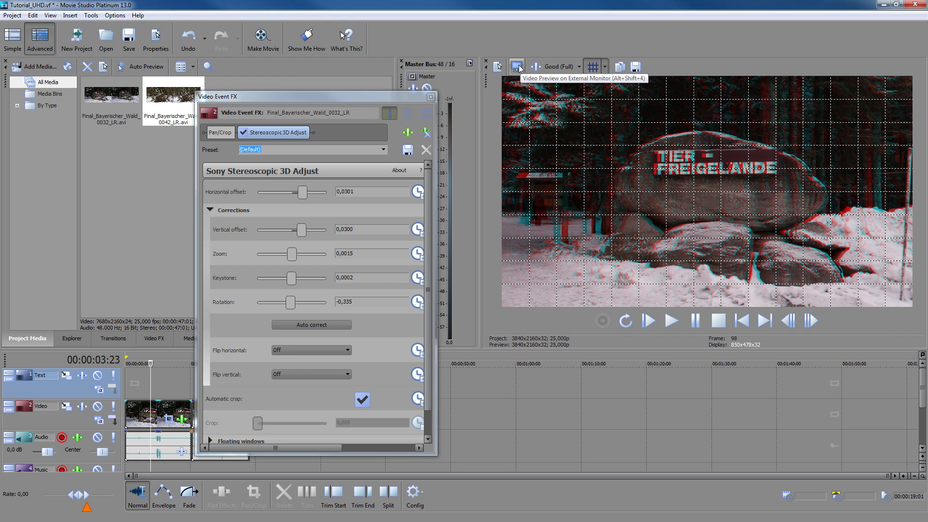
left_click(518, 69)
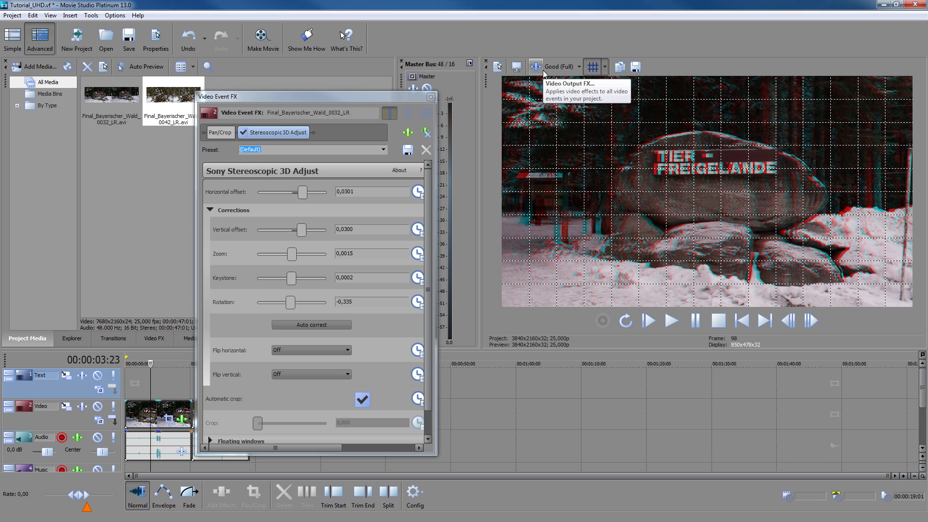
left_click(580, 67)
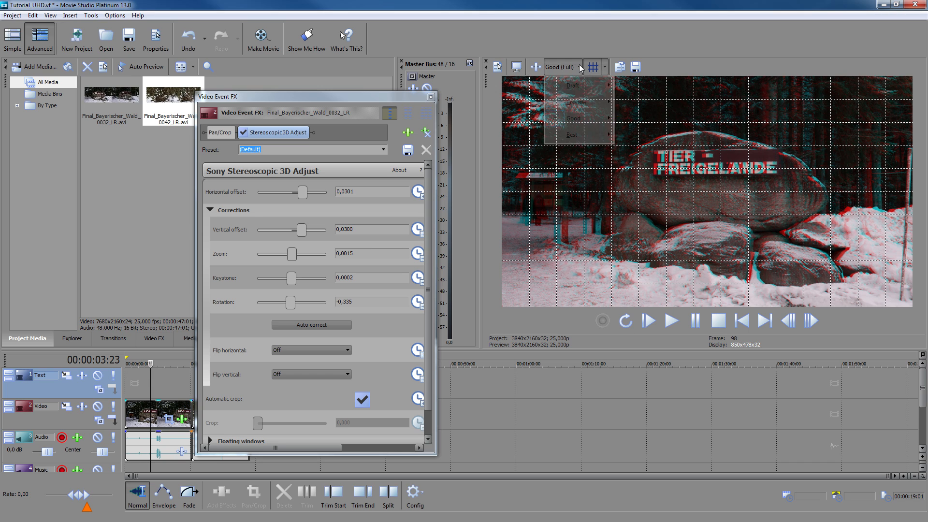
mouse_move(580, 101)
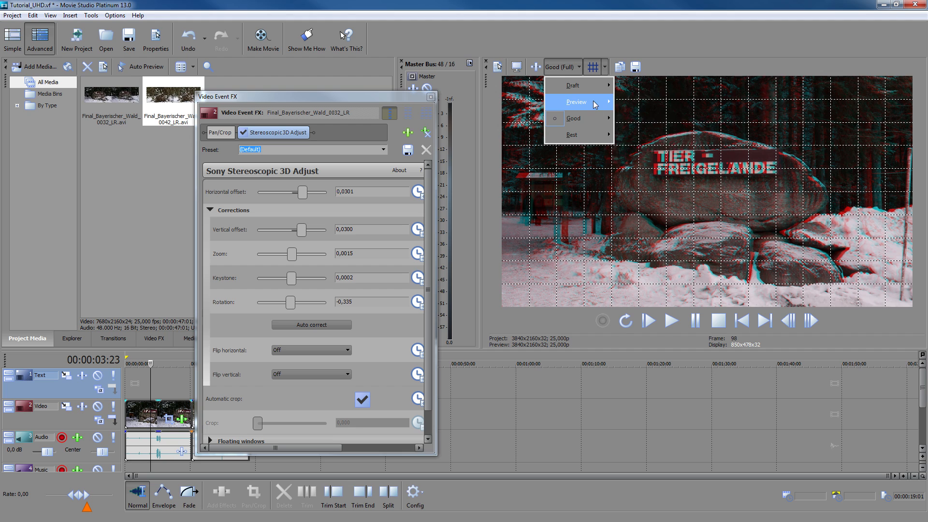
left_click(634, 118)
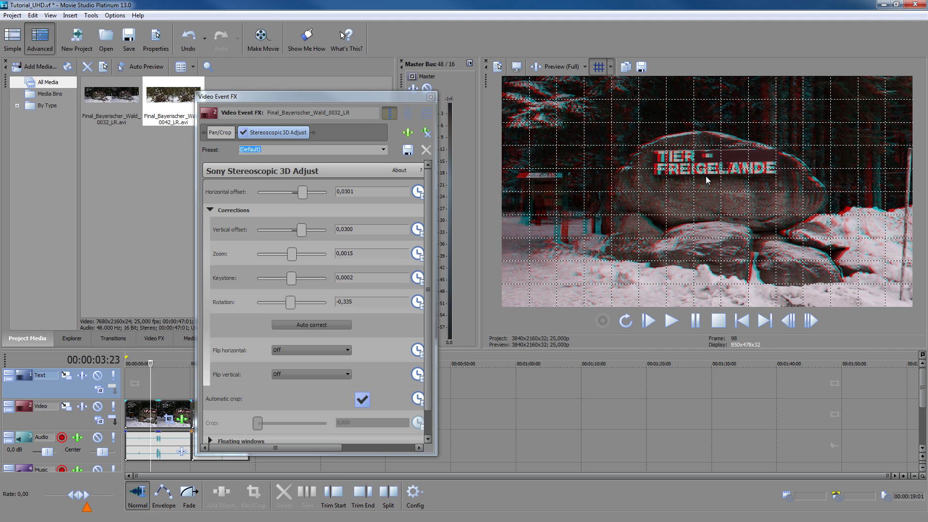
Add the Sony Sharpen effect to the first clip with an amount of 0,105 and close its effect settings
left_click(409, 135)
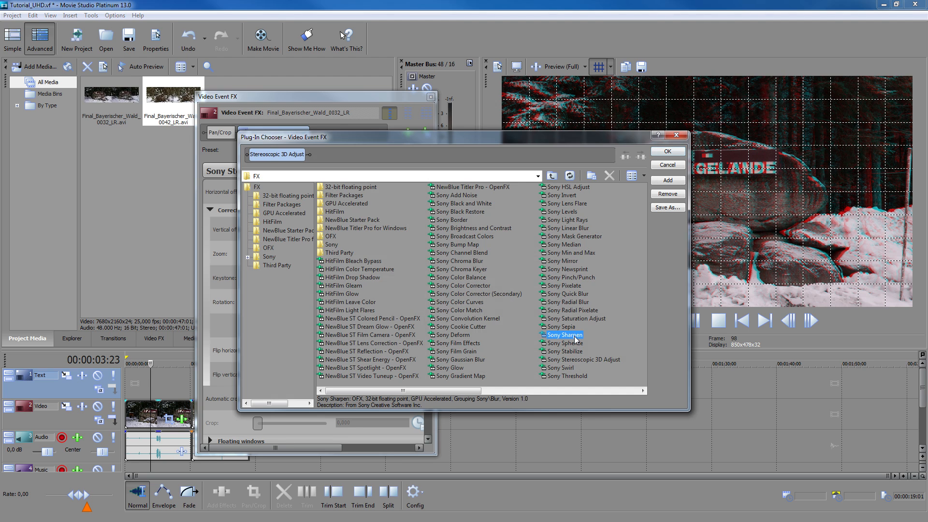
left_click(668, 180)
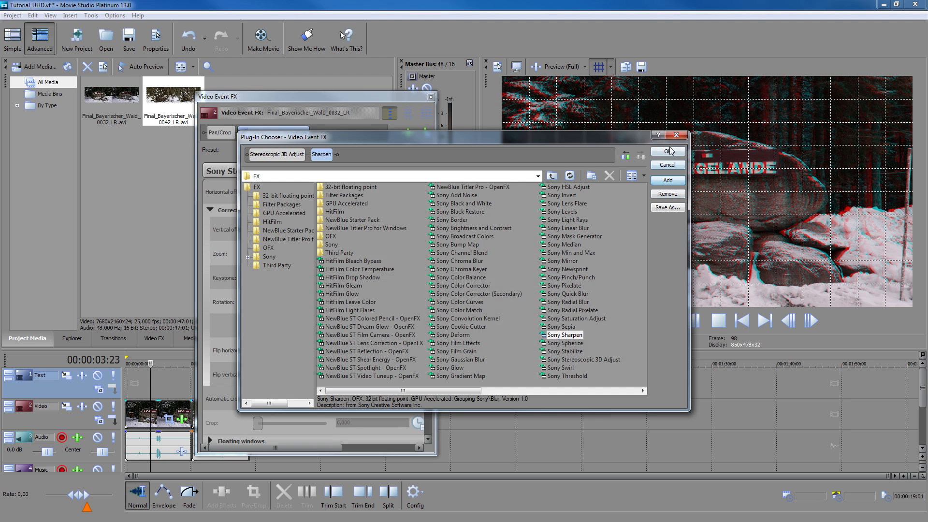
left_click(668, 151)
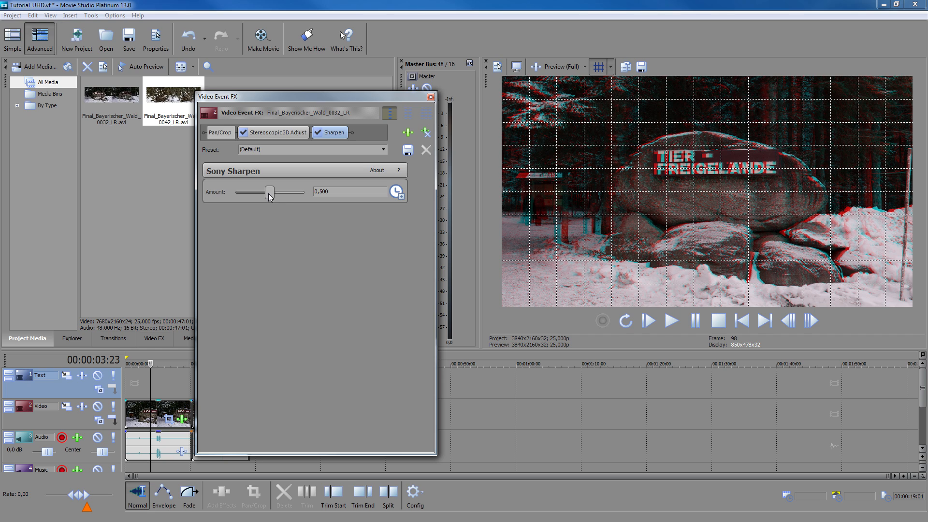
left_click_drag(269, 194, 243, 194)
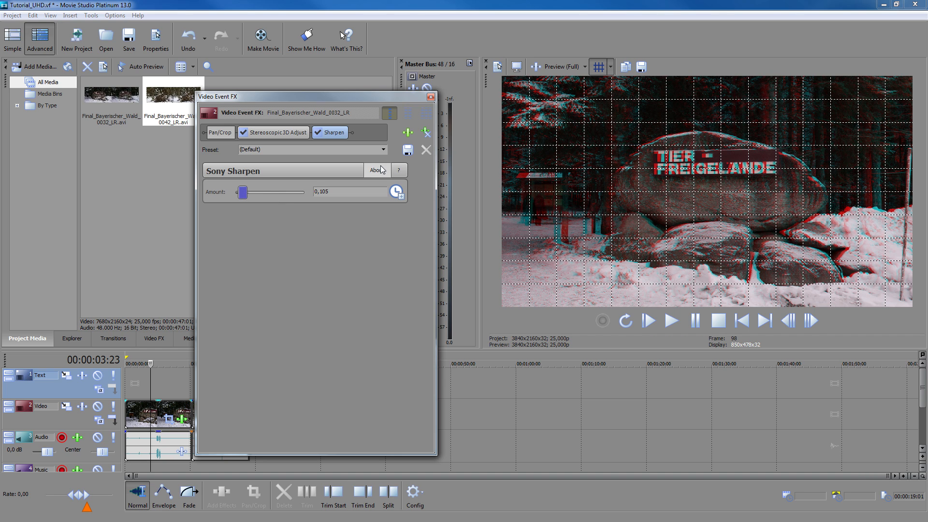
left_click(432, 98)
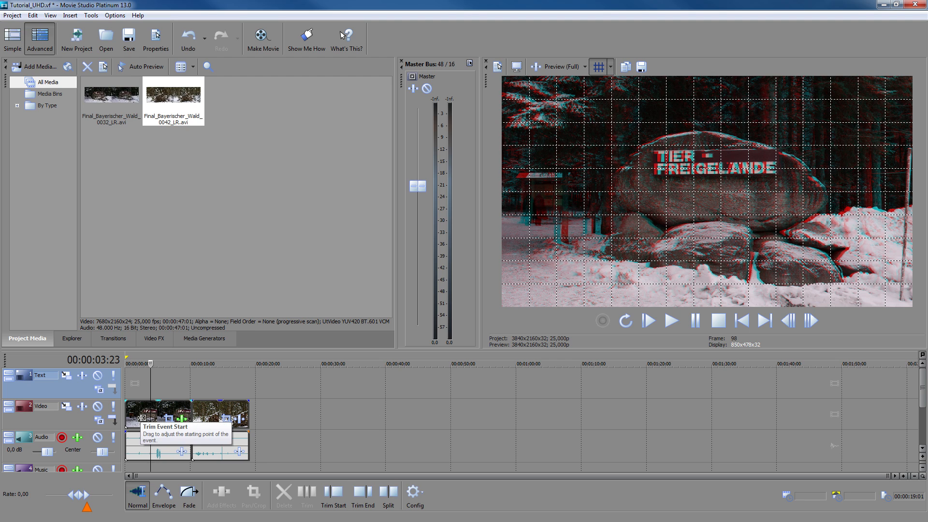
Copy the first clip and paste its event attributes onto the second clip on the video track
left_click(156, 414)
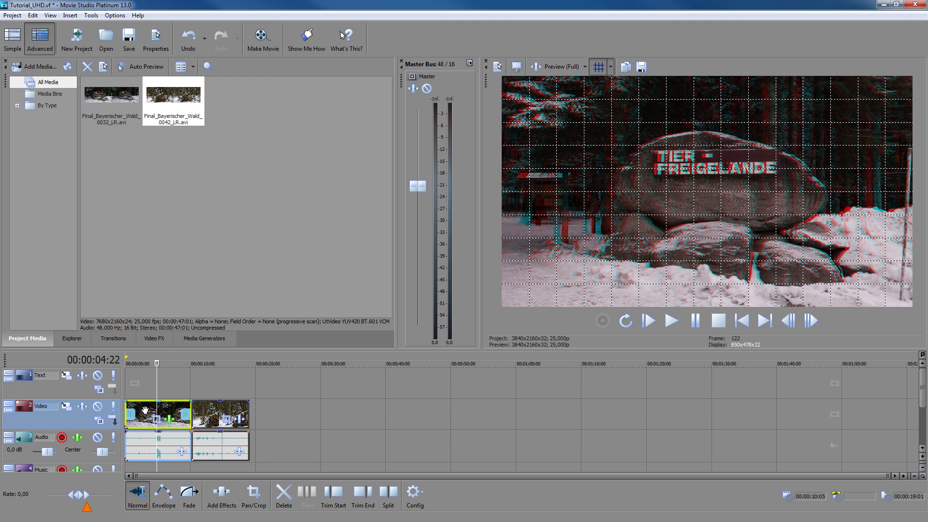
right_click(145, 410)
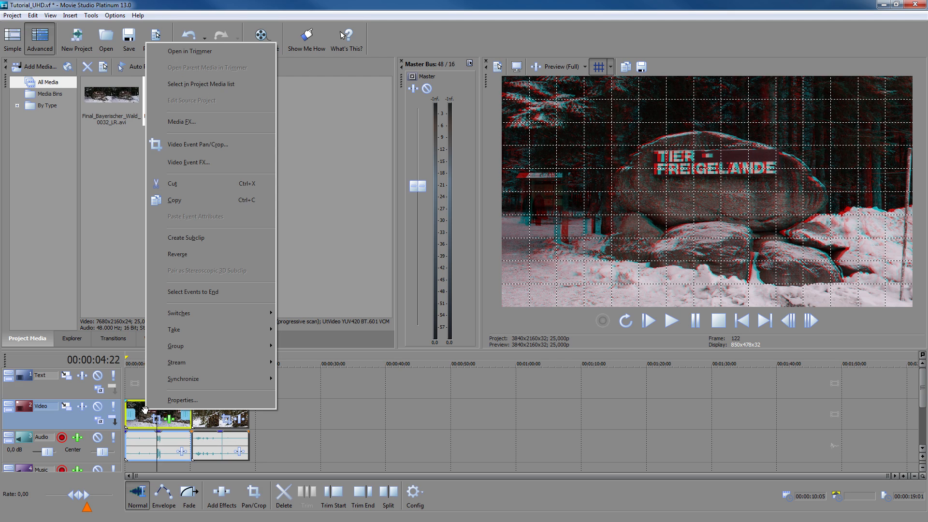
left_click(190, 201)
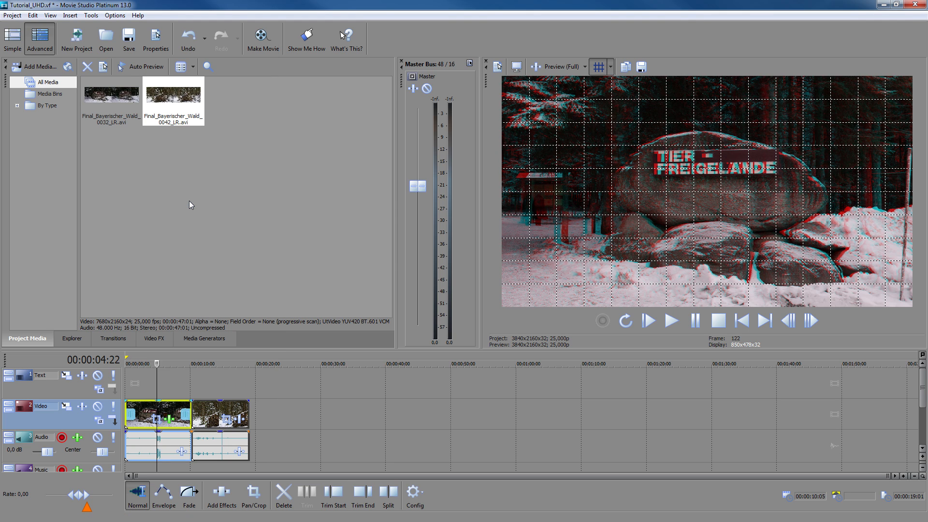
left_click(216, 417)
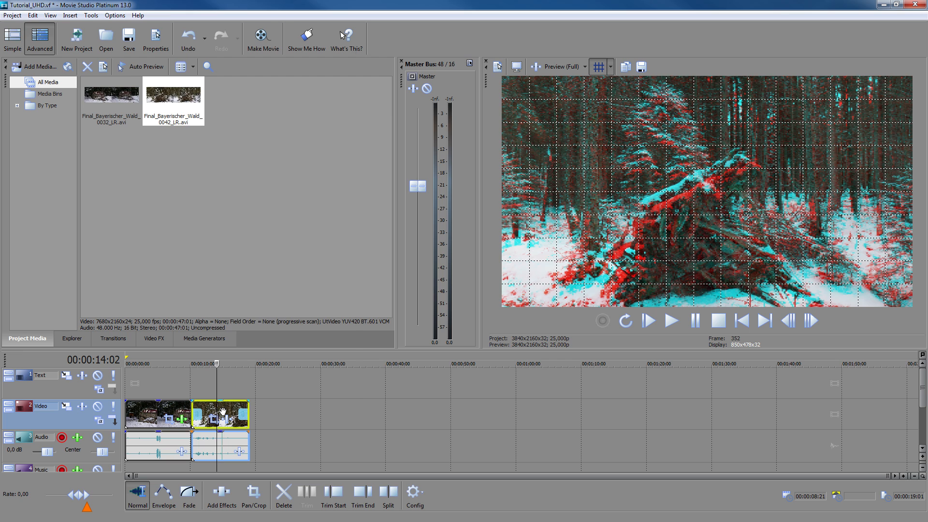
right_click(222, 411)
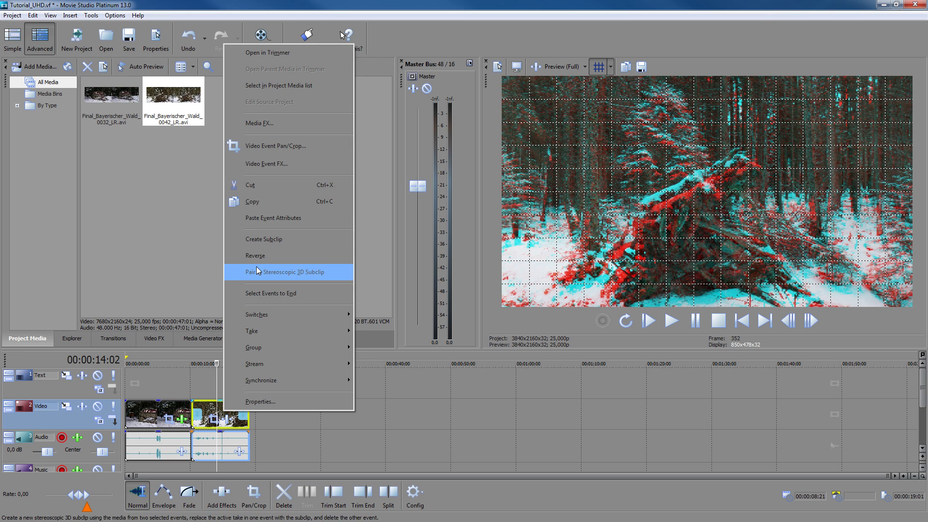
left_click(280, 219)
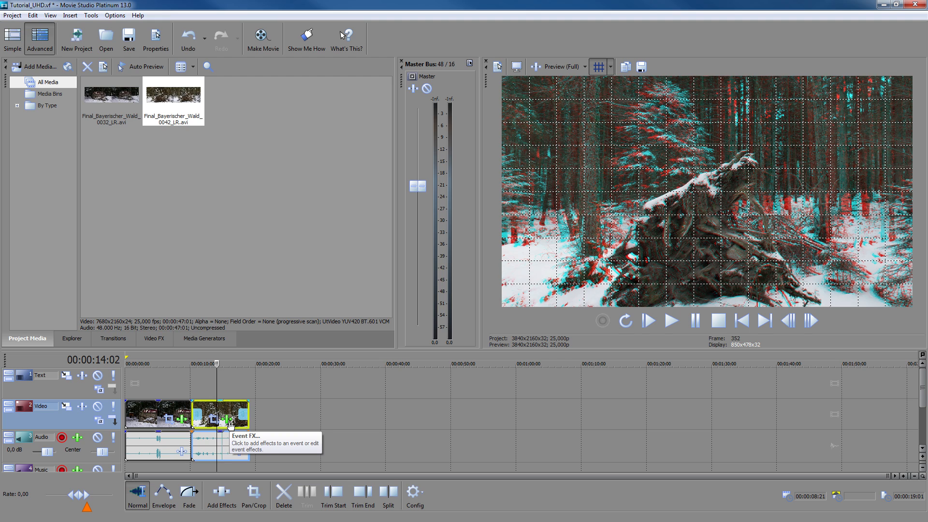
Auto correct the second clip's stereo alignment with its horizontal offset set to 0,0343, and save the project
left_click(231, 425)
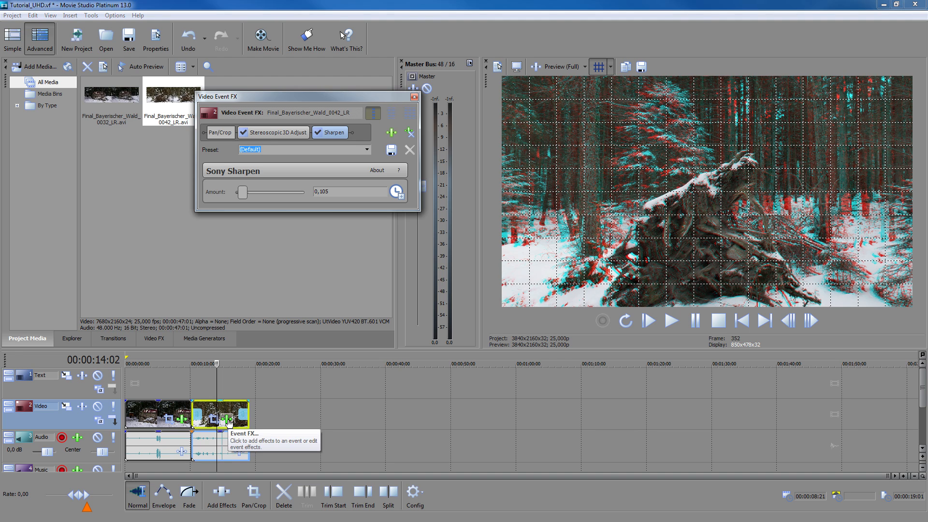
left_click(273, 131)
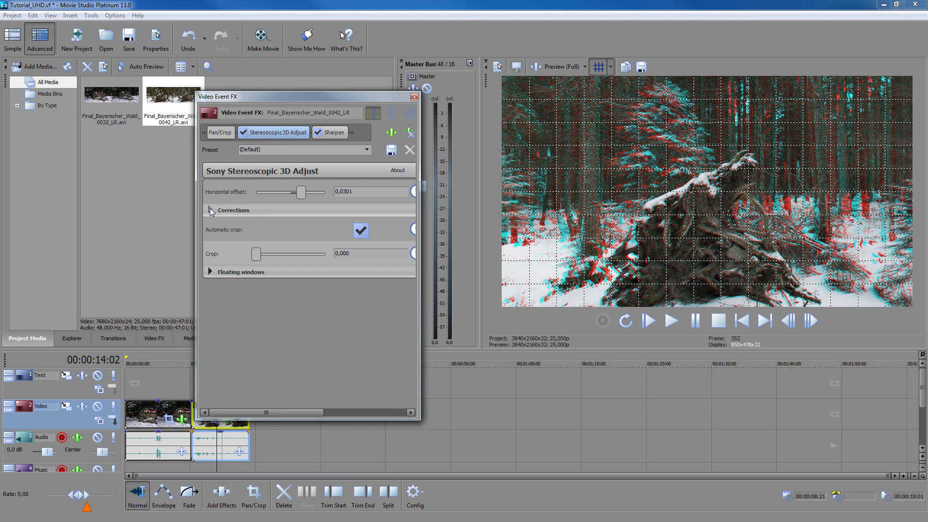
left_click(210, 209)
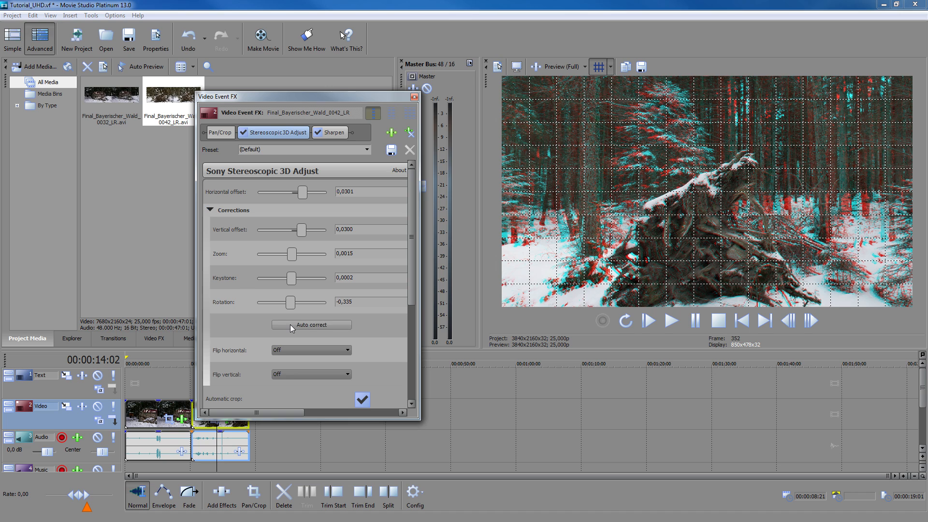
left_click(311, 324)
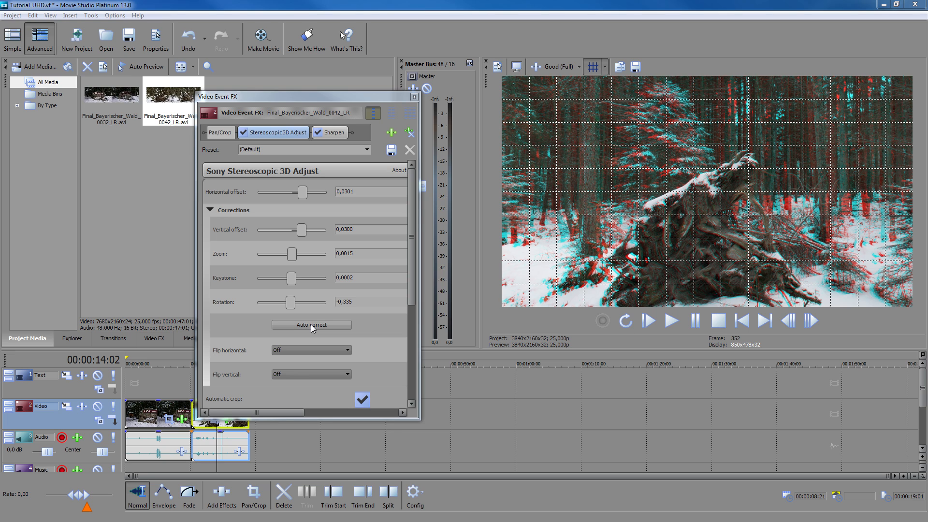
left_click(311, 324)
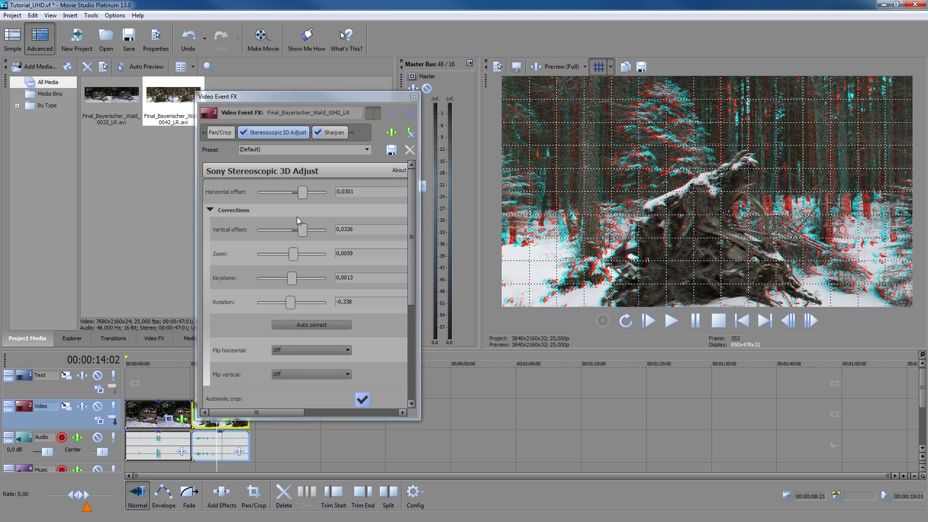
left_click_drag(303, 193, 305, 193)
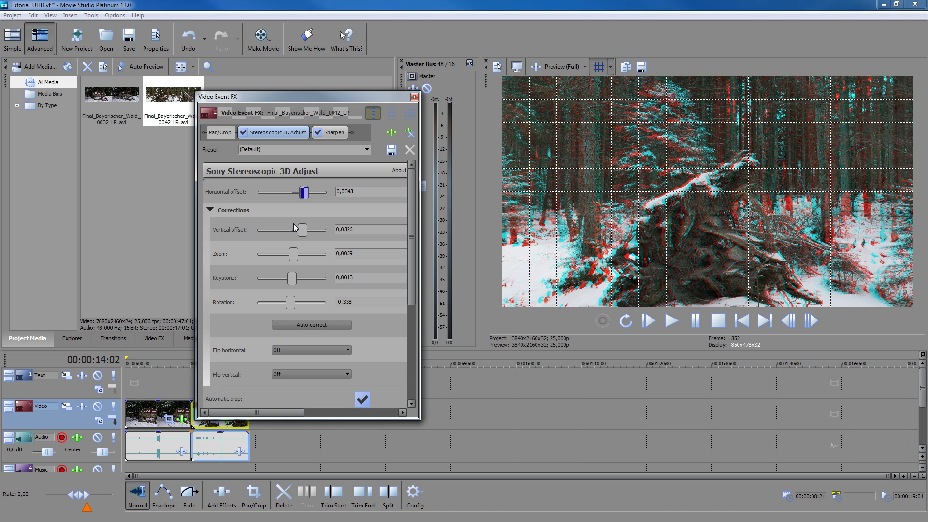
left_click(415, 96)
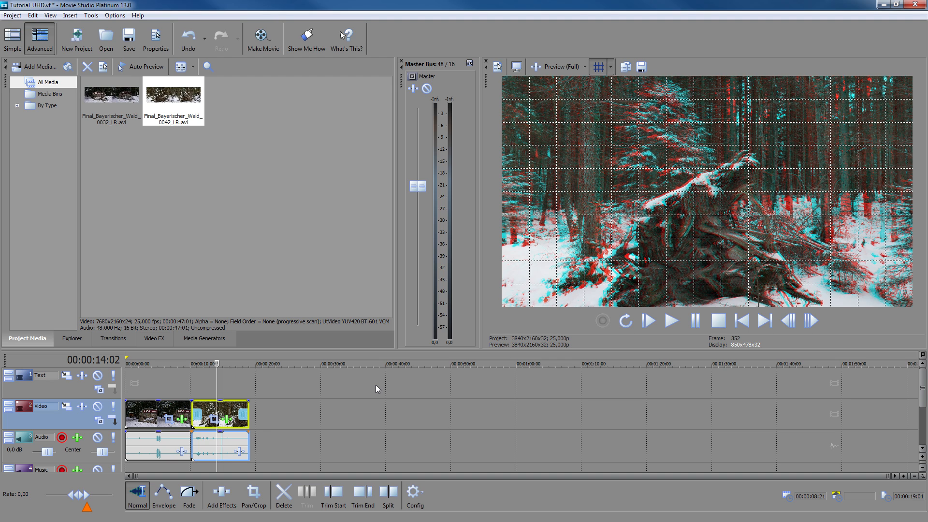
left_click(130, 40)
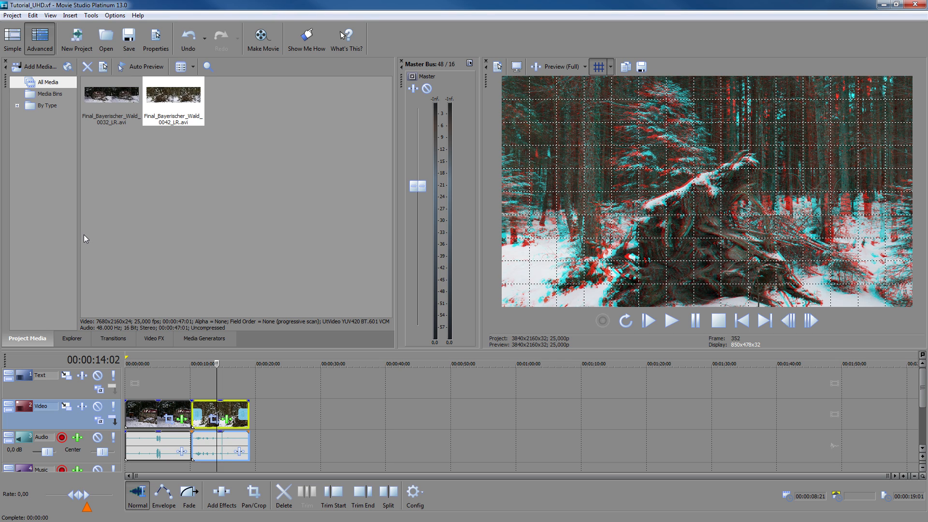
Overlap the second clip with the end of the first by one second and play the crossfade from 00:00:06:09
left_click_drag(224, 411, 217, 411)
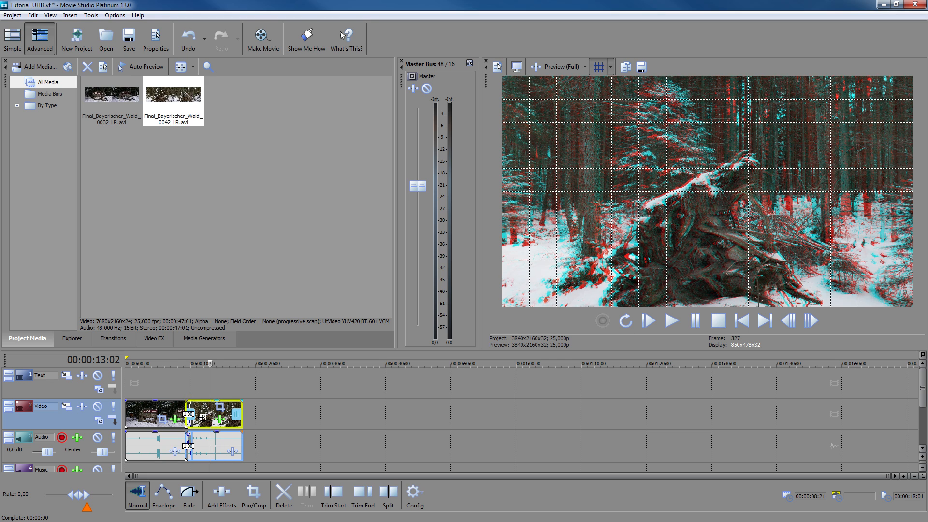
left_click(161, 381)
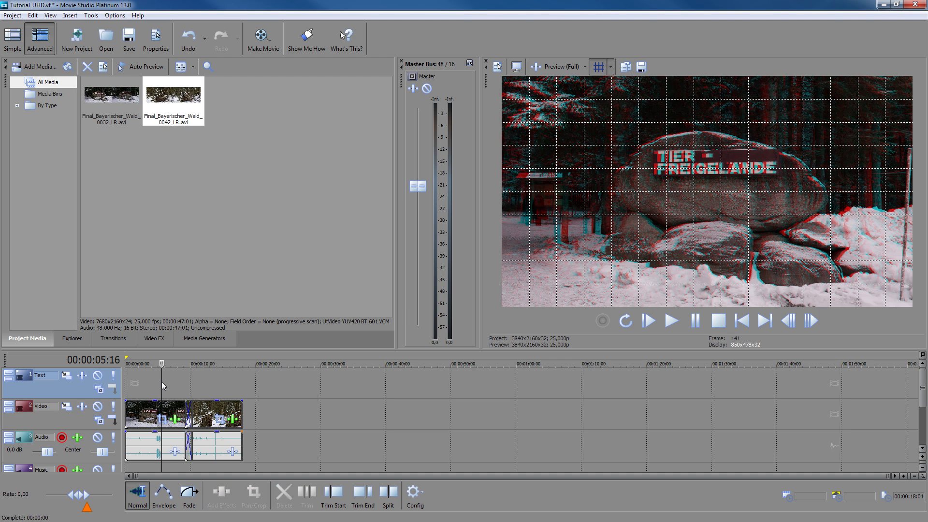
left_click(202, 382)
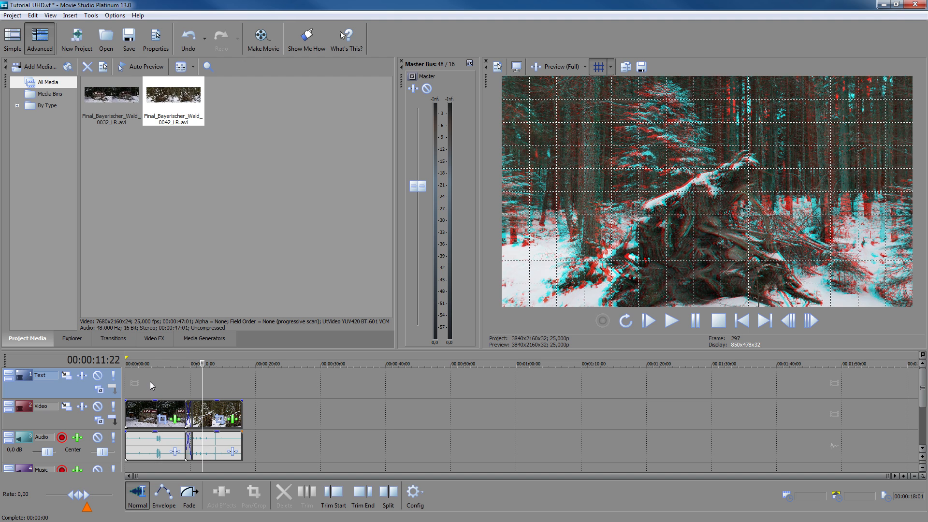
left_click(166, 381)
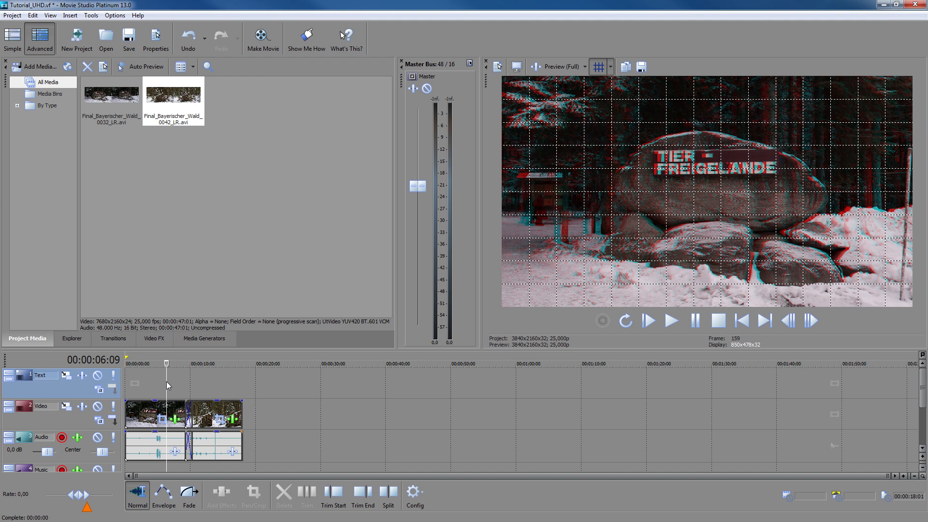
key("space")
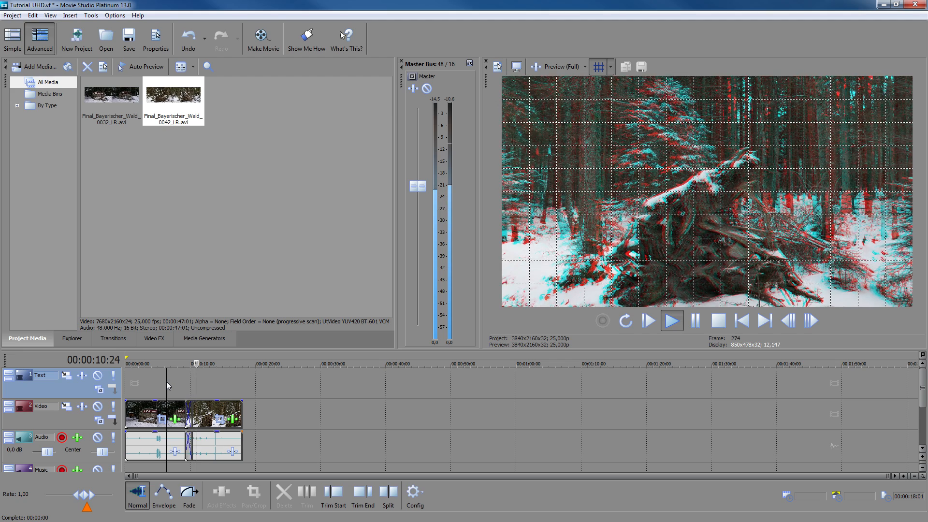
key("Return")
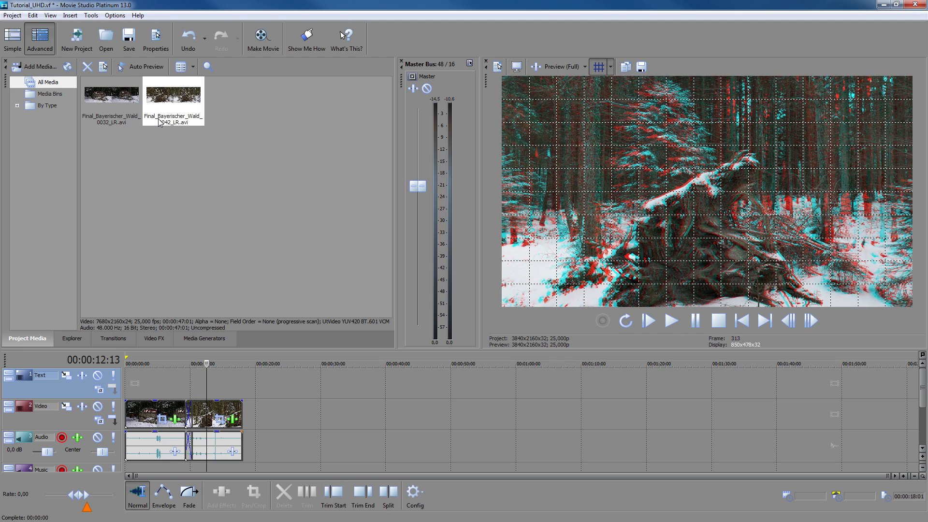
Set the project's stereoscopic 3D mode to Side by side (full)
left_click(498, 68)
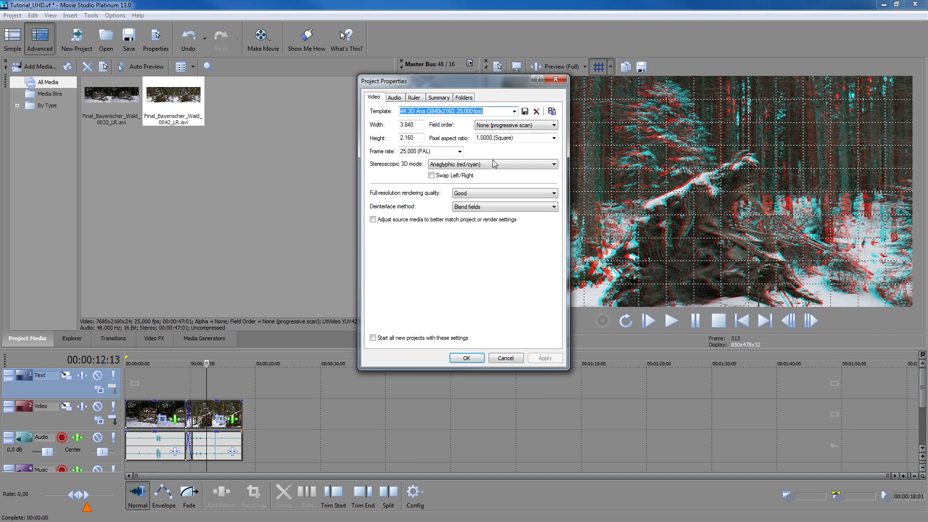
left_click(480, 166)
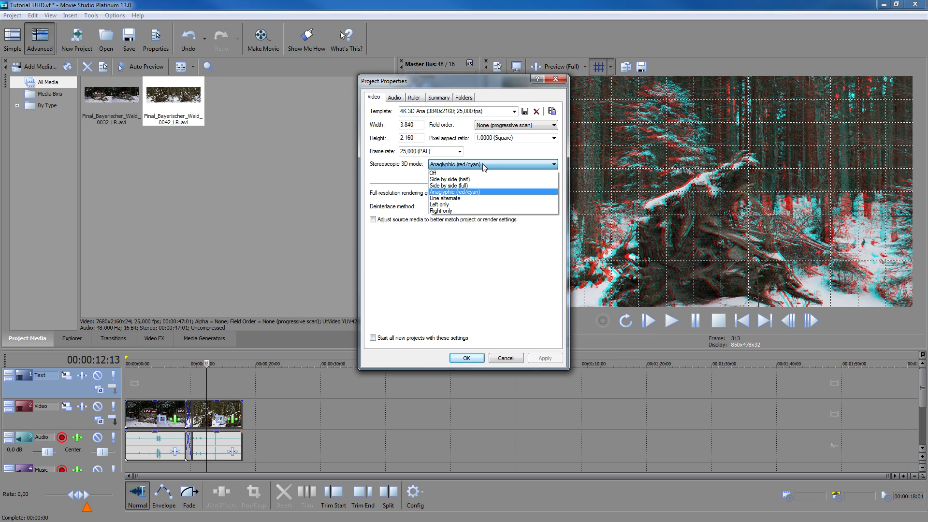
left_click(442, 186)
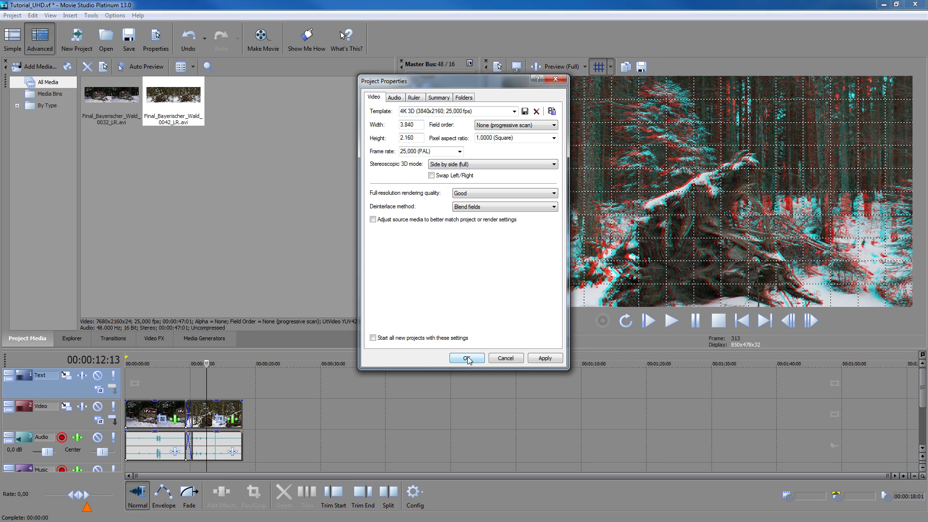
left_click(467, 358)
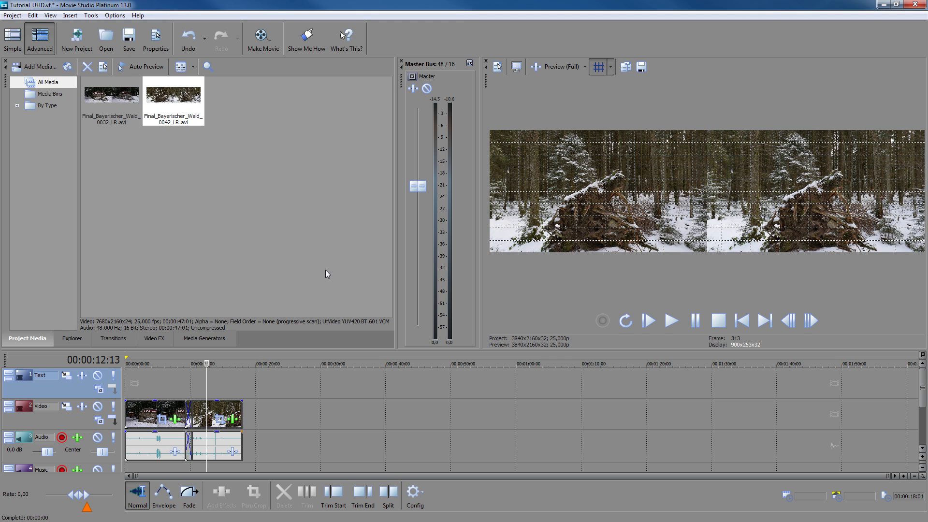
Start making a movie to the hard drive with advanced options, using the Video for Windows format and HD 720-60p YUV template
left_click(10, 15)
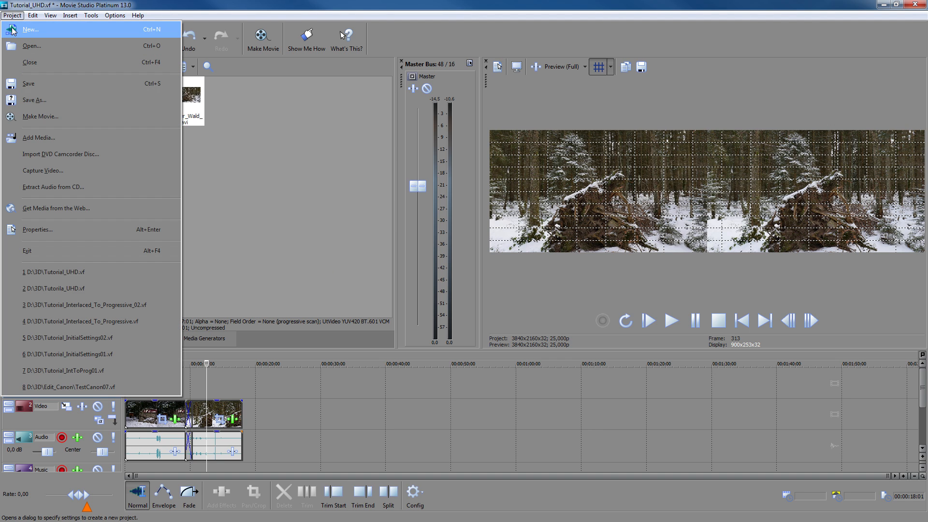
left_click(52, 120)
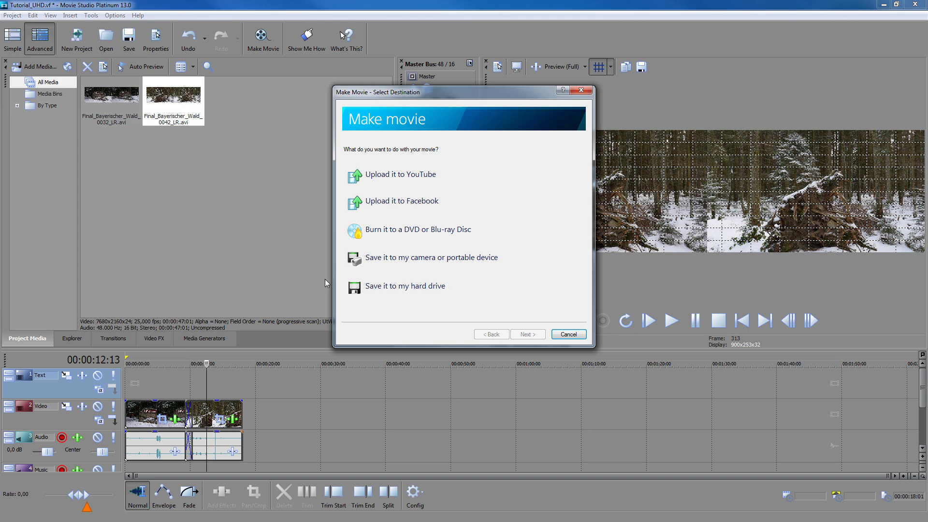
left_click(404, 288)
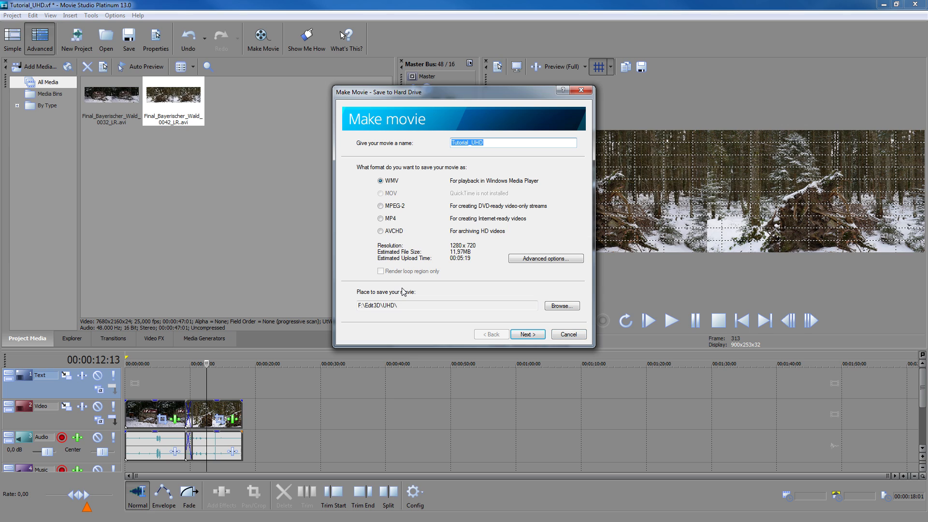
left_click(531, 262)
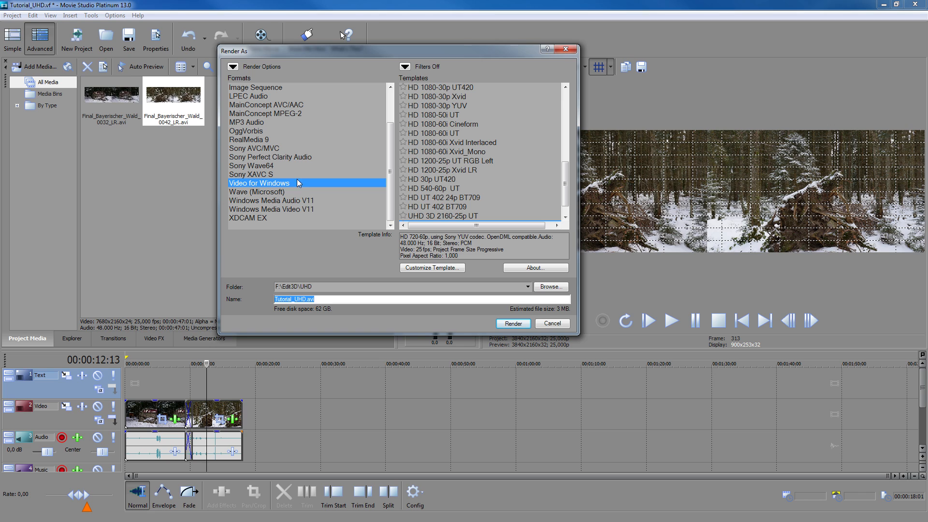
left_click_drag(565, 185, 568, 116)
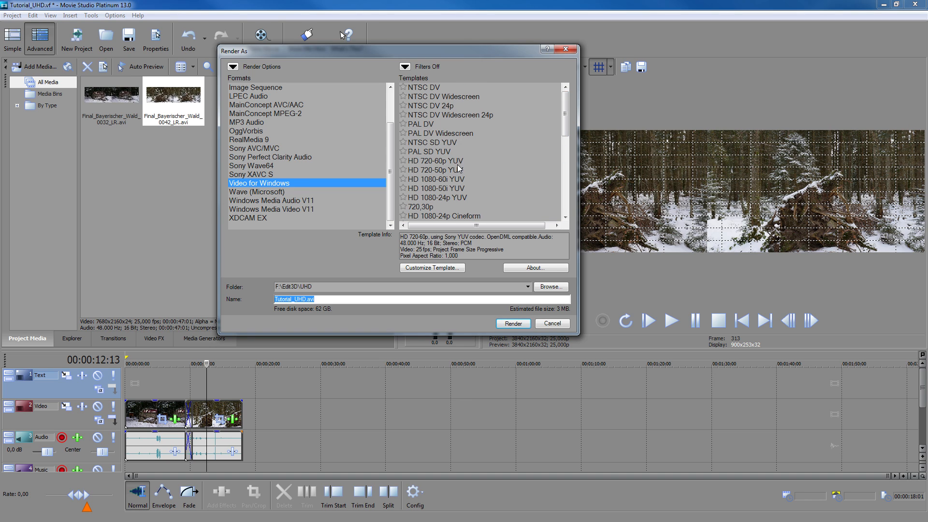
left_click(430, 160)
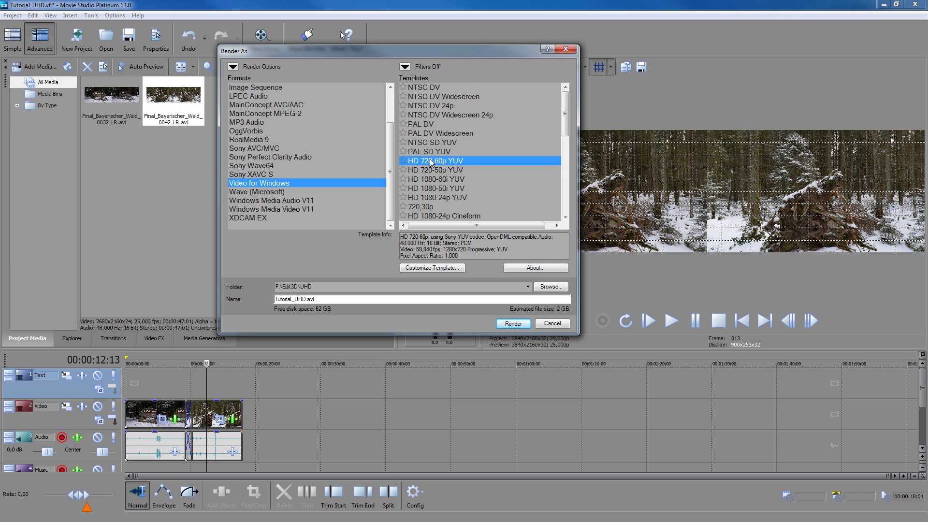
Customize the render template to use the project settings for frame size and a frame rate of 25,000 (PAL)
left_click(424, 268)
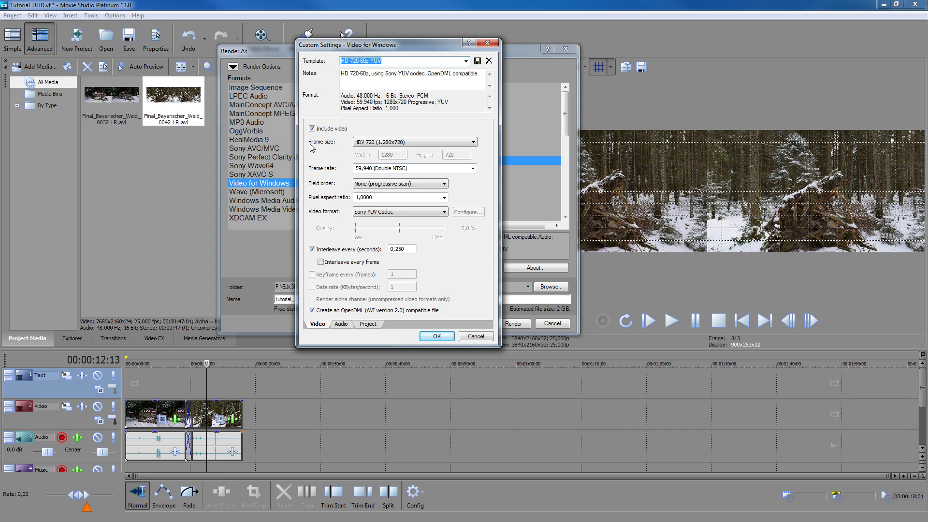
left_click(472, 143)
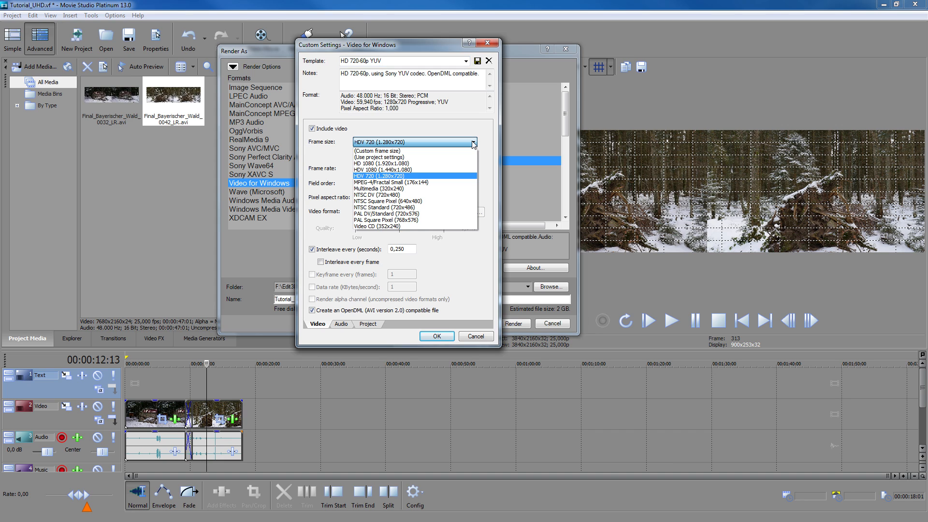
left_click(397, 158)
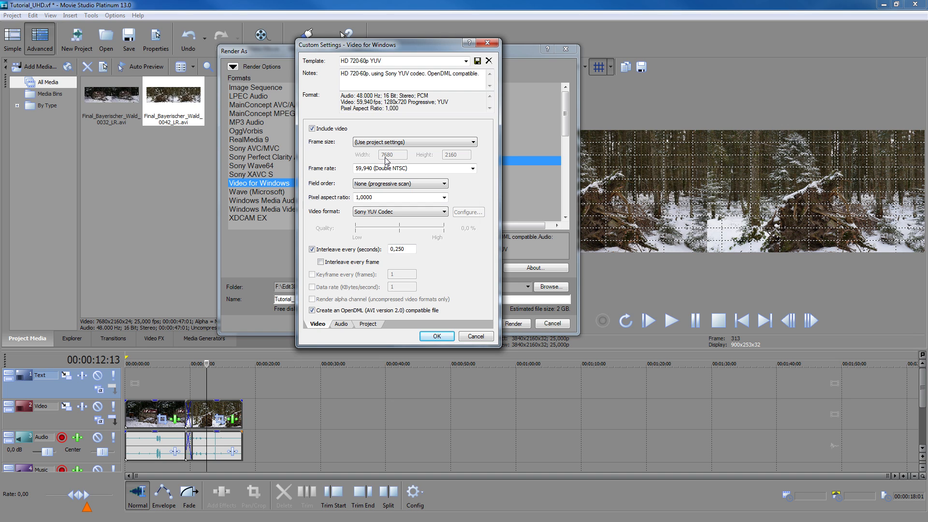
left_click(472, 169)
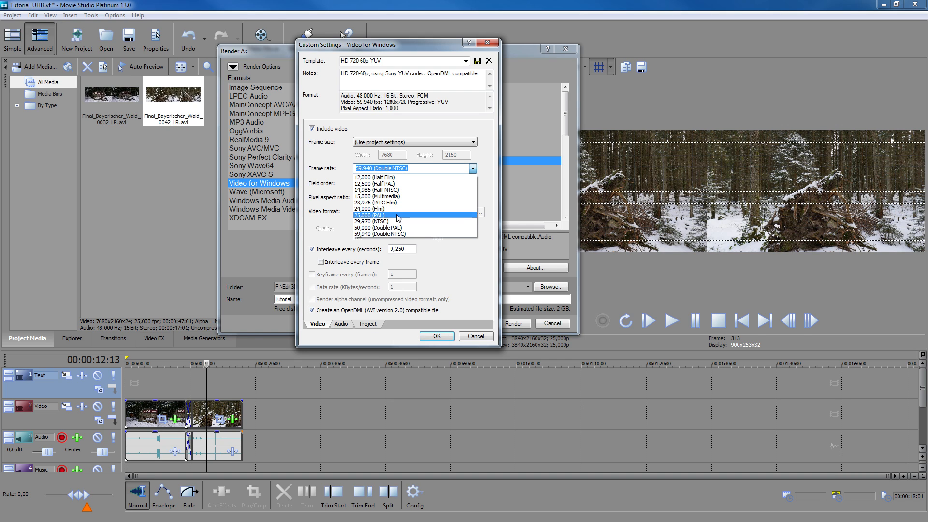
left_click(390, 215)
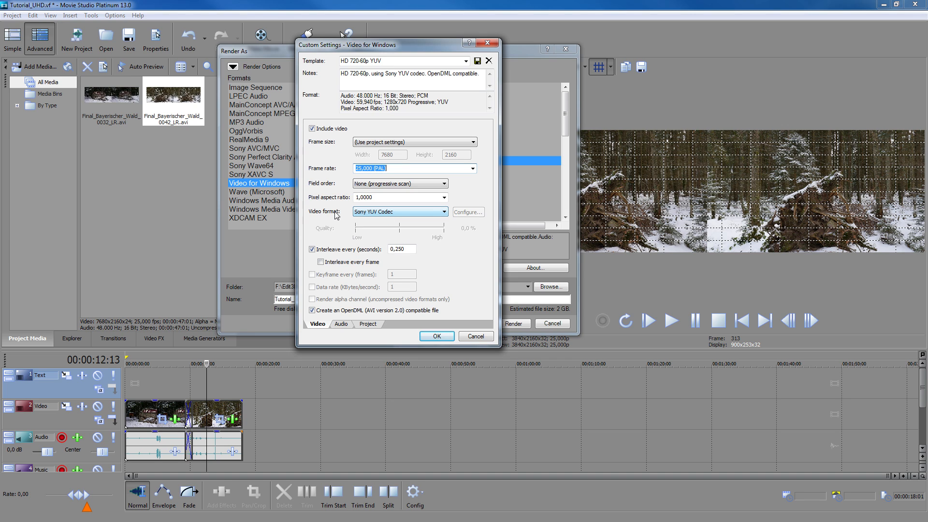
Set the render template's video format to UtVideo YUV420 BT.709 VCM
left_click(444, 212)
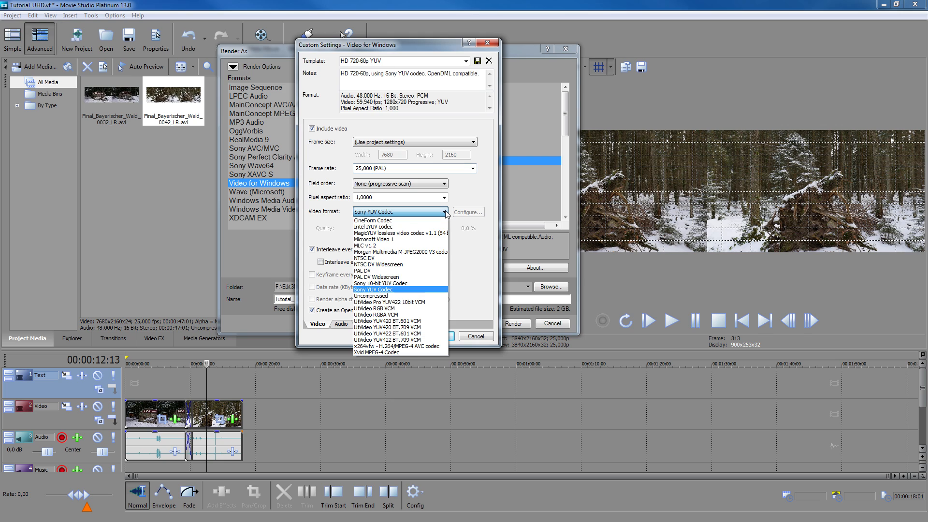
left_click(399, 327)
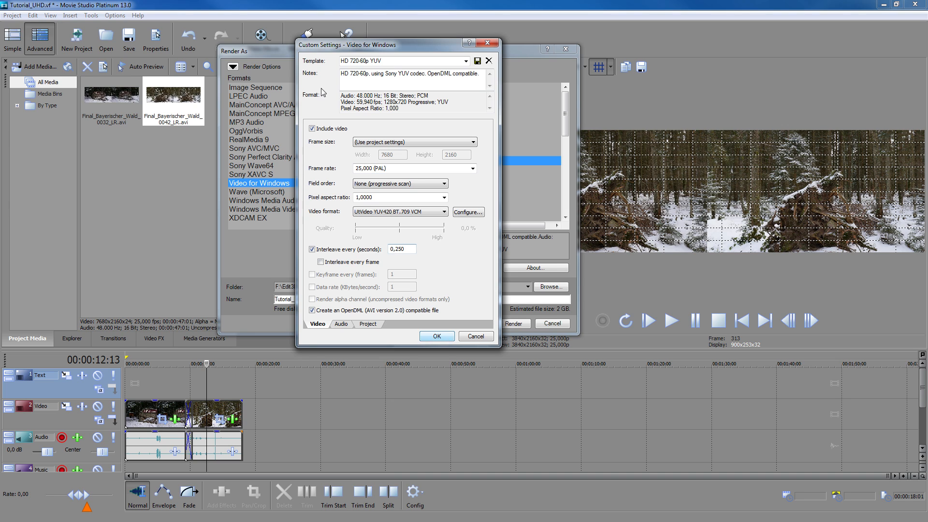
Name the customized template UHD_3D_Settings and render the movie with it as Tutorial_UHD.avi in the F:\Edit3D\UHD folder
left_click(396, 62)
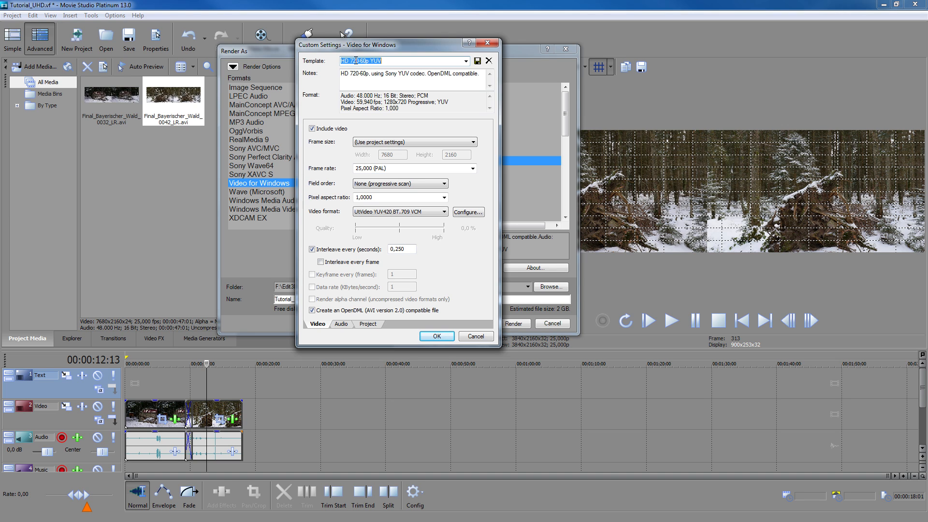
type("UHD")
type("_8D_Settings")
left_click(437, 336)
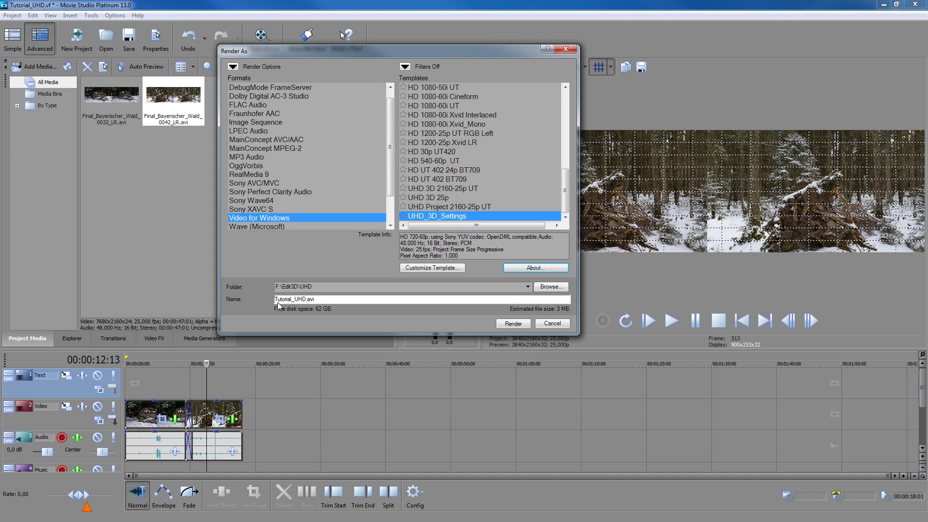
left_click(514, 324)
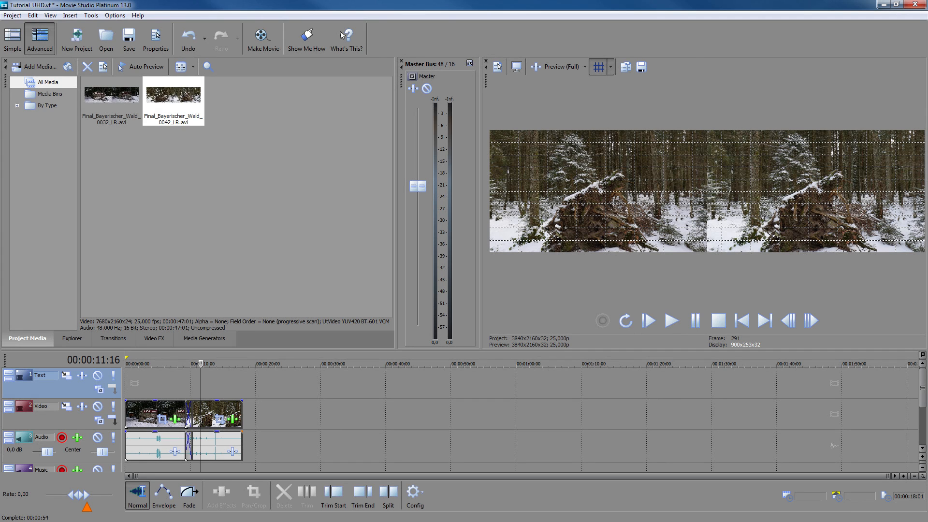
Switch to the UHD folder, play Tutorial_UHD.avi in the media player and examine its file properties
key("alt+Tab")
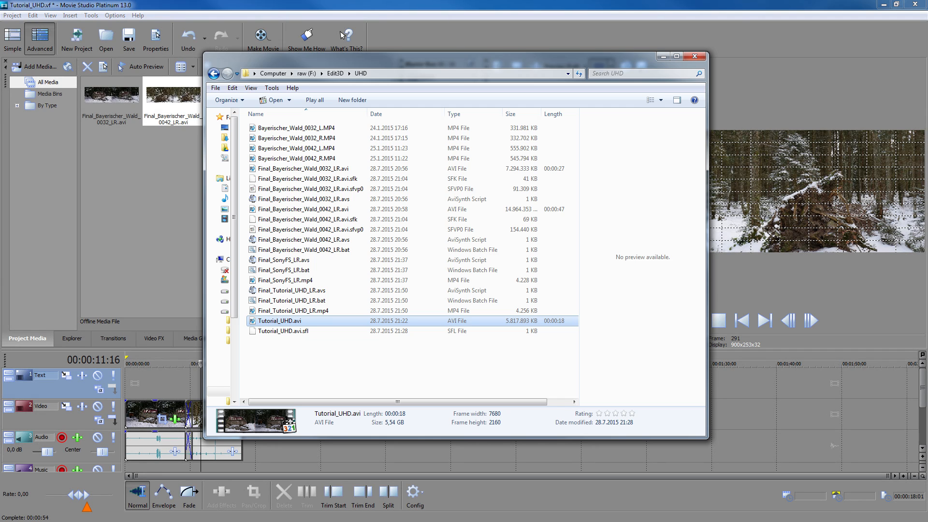
right_click(291, 323)
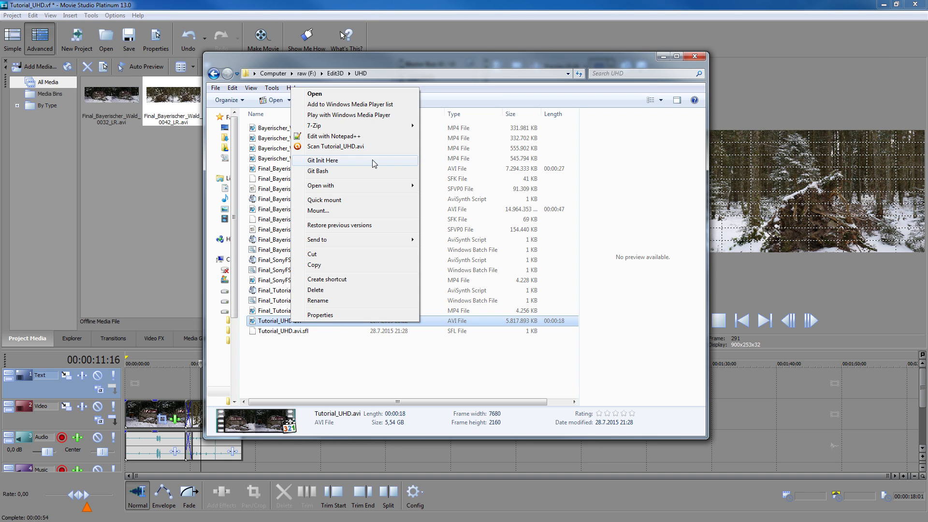
mouse_move(371, 192)
left_click(432, 198)
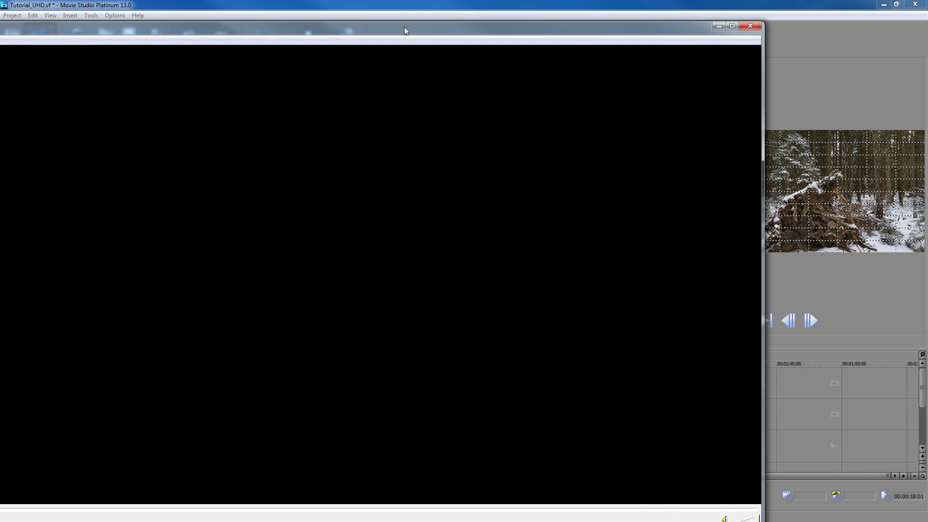
left_click_drag(404, 27, 491, 13)
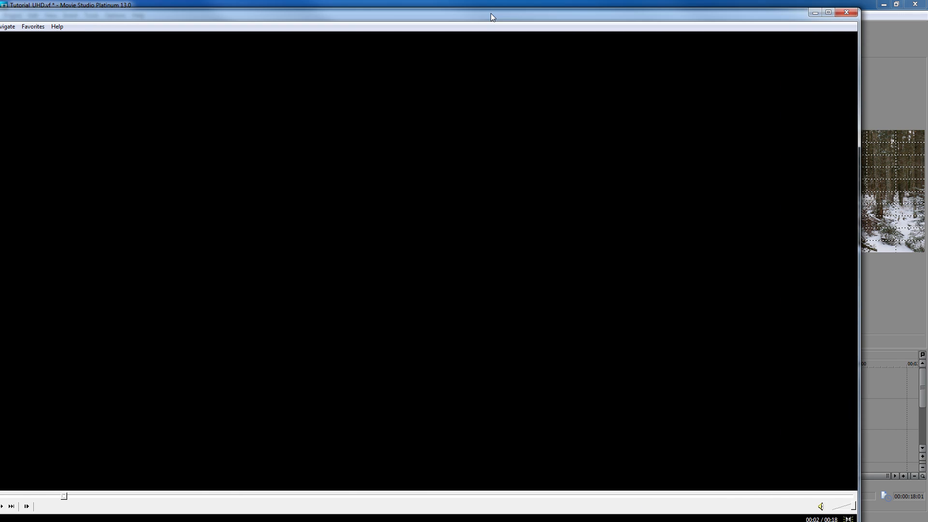
right_click(160, 228)
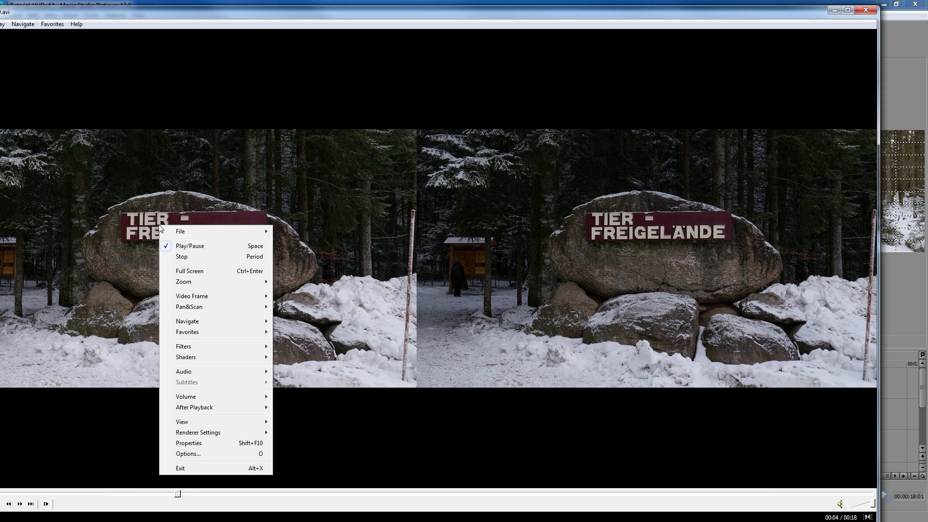
left_click(193, 444)
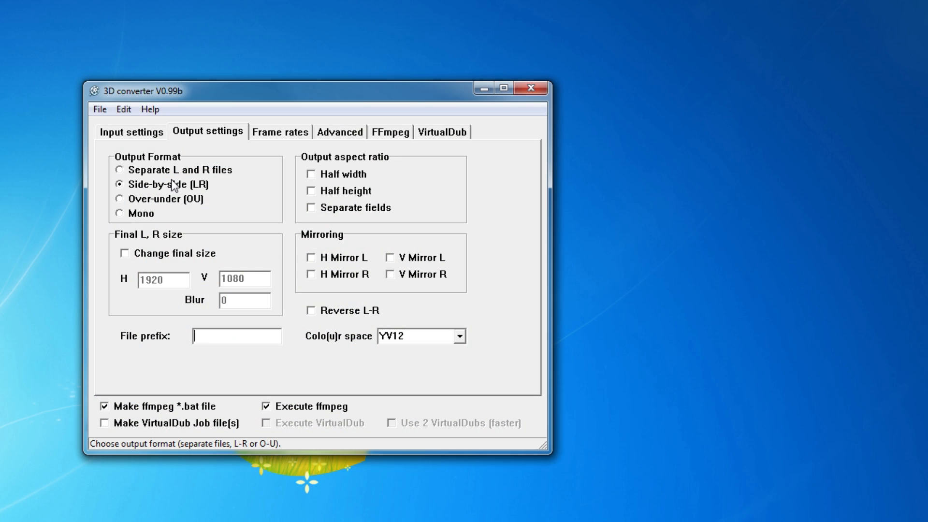
Review the input, output, frame rate and advanced settings in 3D converter for side-by-side conversion
left_click(138, 132)
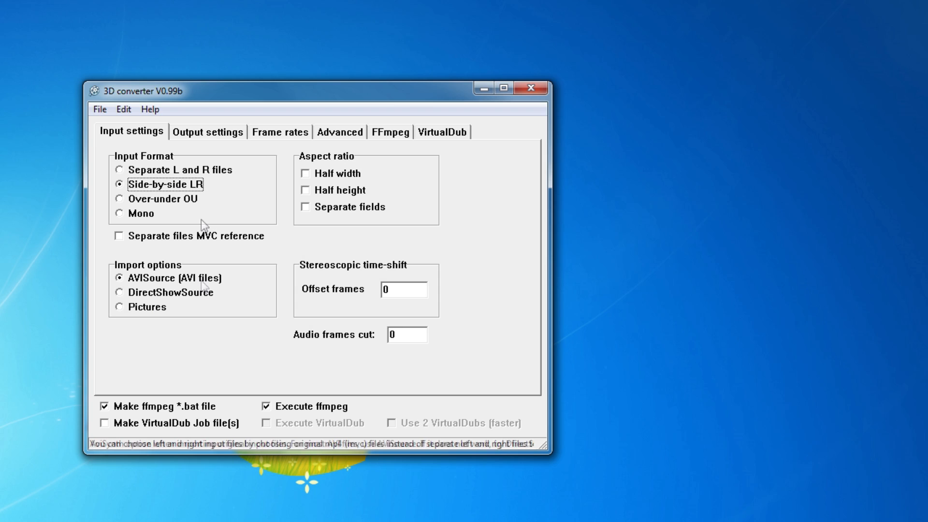
left_click(205, 136)
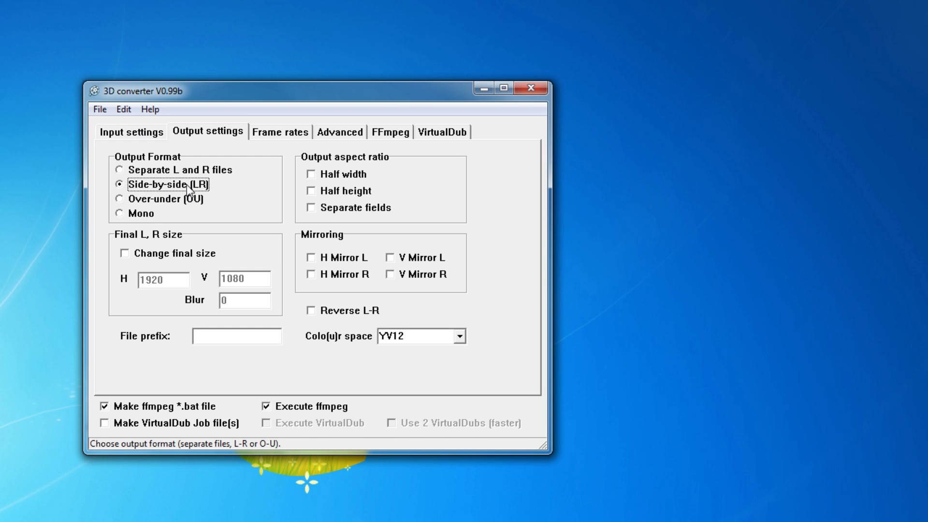
left_click(285, 138)
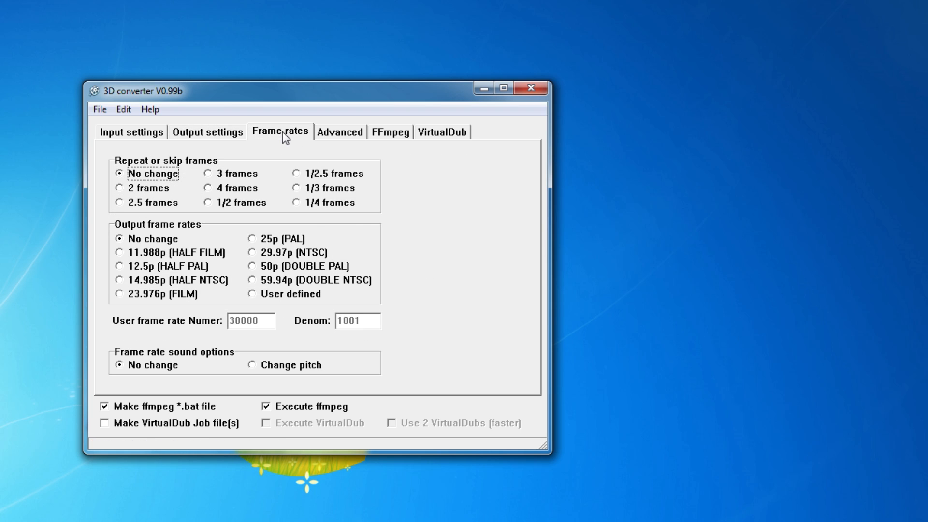
left_click(340, 136)
Save a new FFmpeg encoding preset named libx264 q24 with the -qp parameter set to 24
left_click(386, 131)
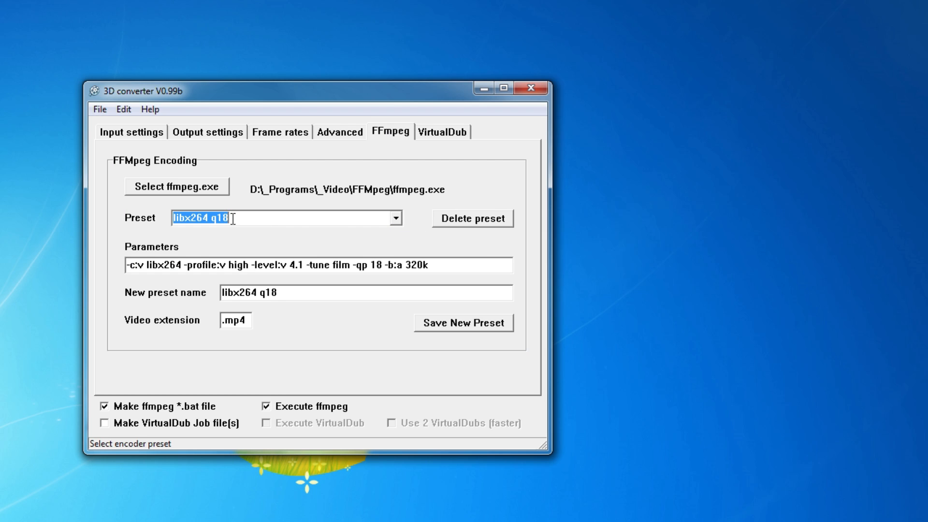
left_click(284, 292)
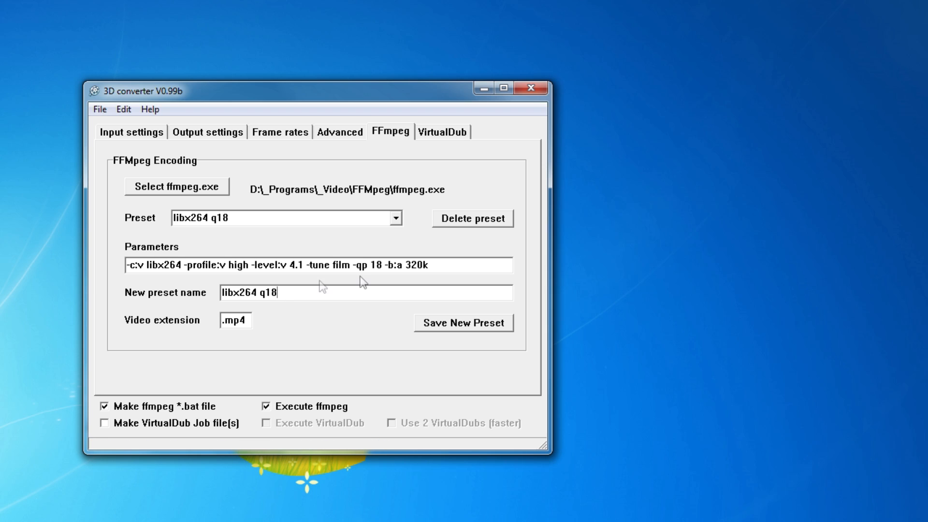
left_click_drag(371, 266, 383, 266)
type("24")
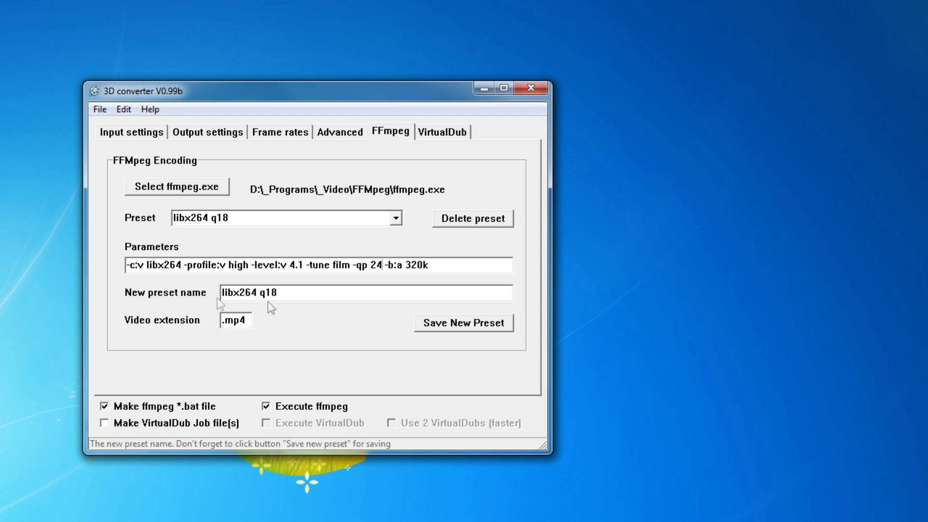
left_click_drag(265, 292, 280, 293)
type("24")
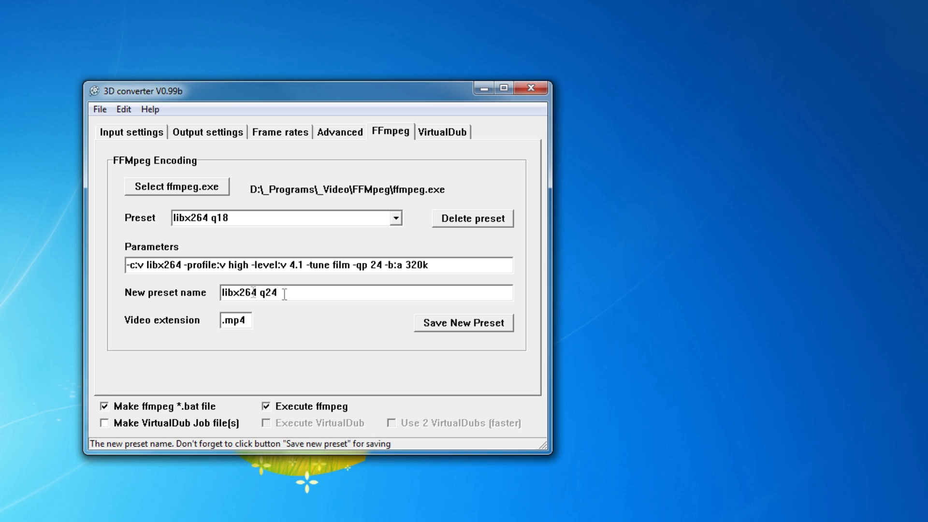
left_click_drag(283, 293, 213, 293)
left_click(342, 292)
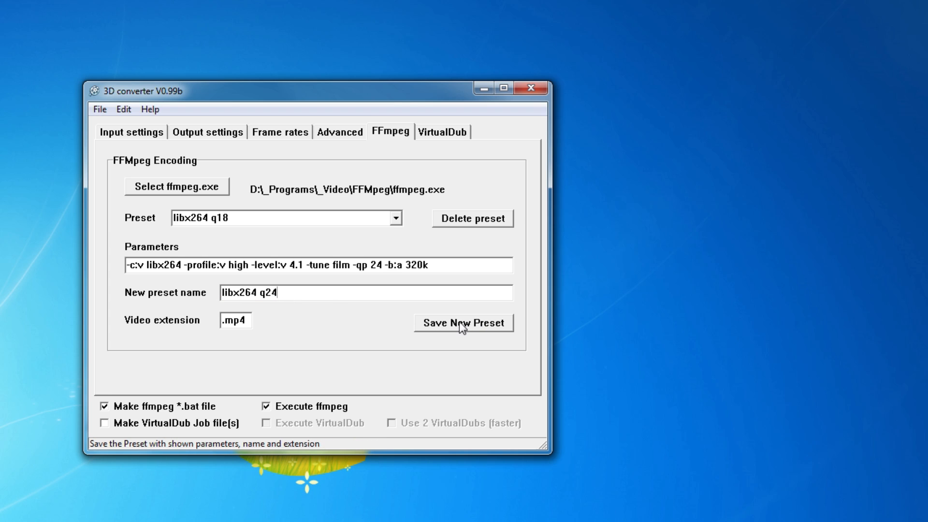
left_click(459, 321)
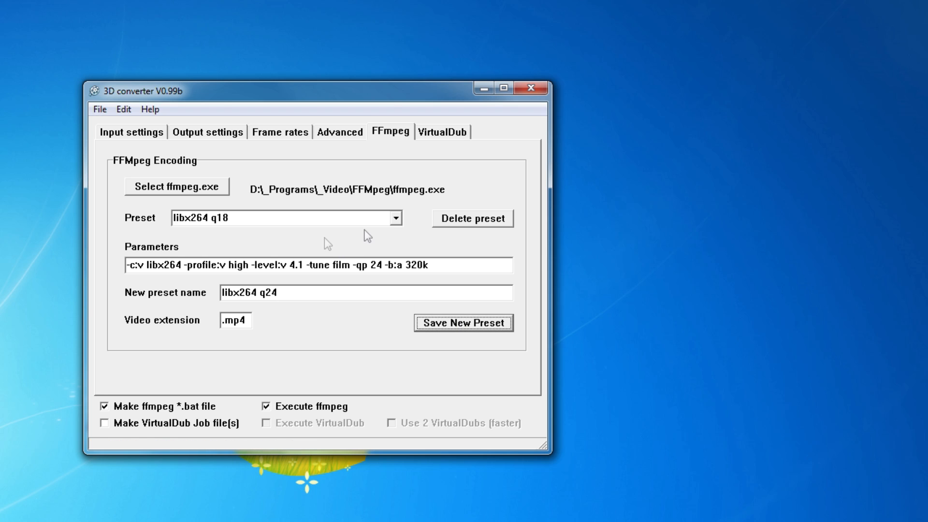
Select the libx264 q24 preset for the FFmpeg encoding
left_click(399, 216)
left_click_drag(400, 237, 398, 298)
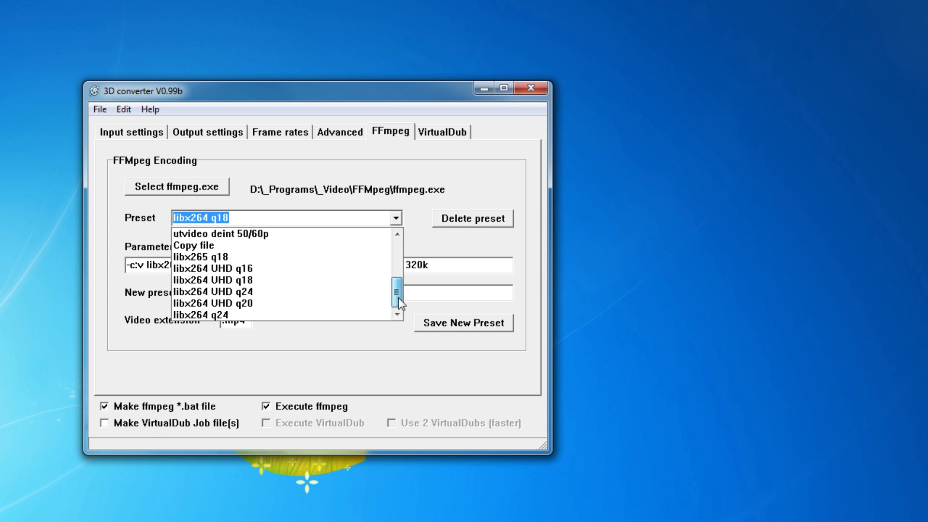
left_click(214, 315)
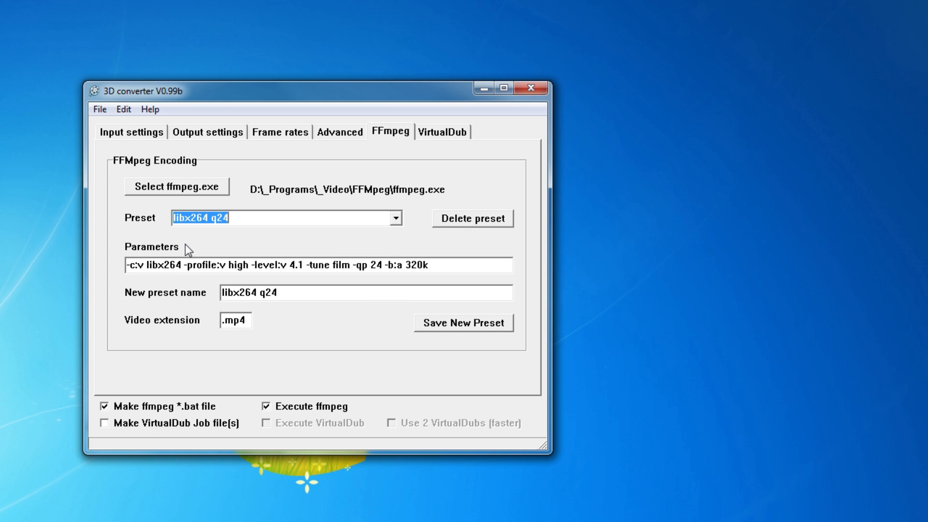
Convert Tutorial_UHD.avi from the UHD folder with the current settings
left_click(101, 110)
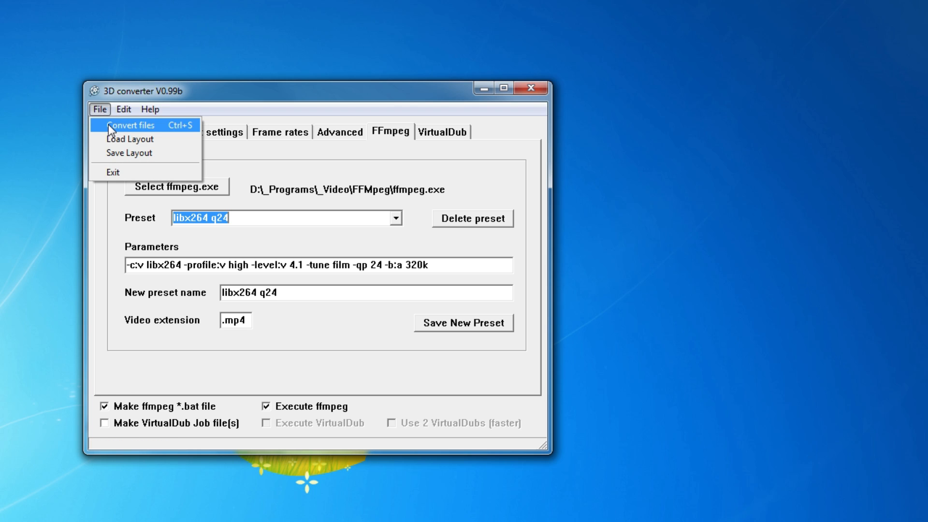
left_click(109, 125)
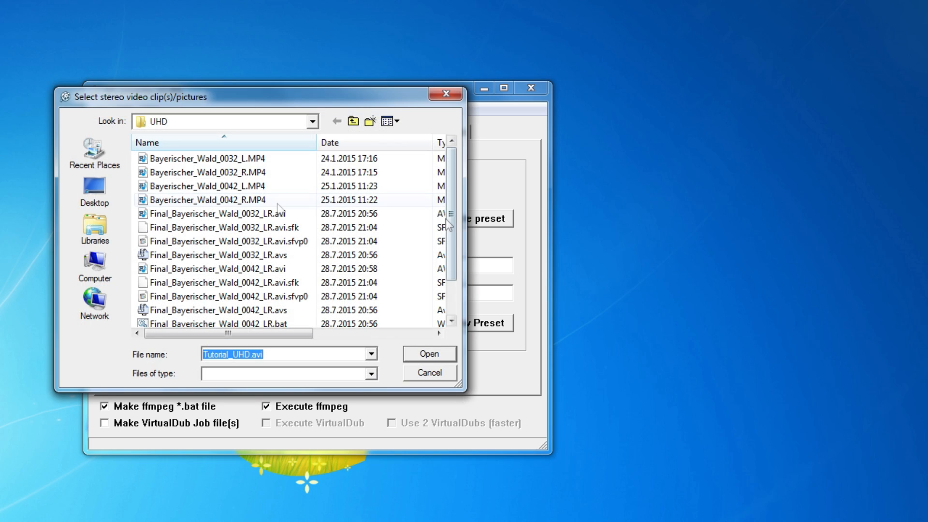
left_click_drag(452, 222, 451, 256)
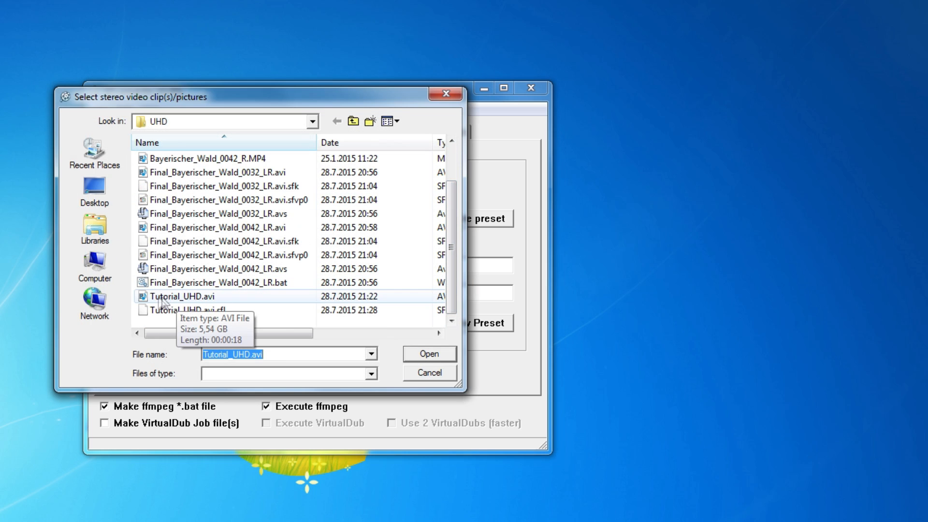
left_click(182, 297)
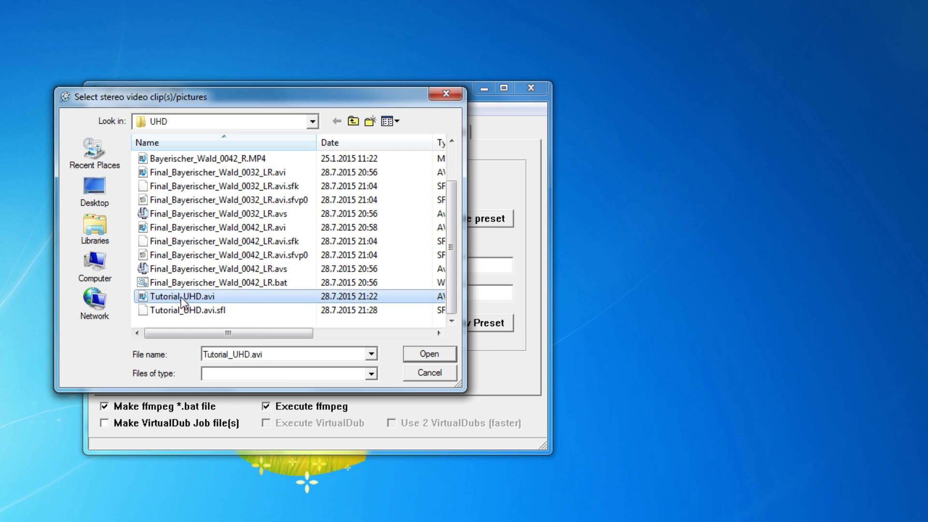
left_click(430, 356)
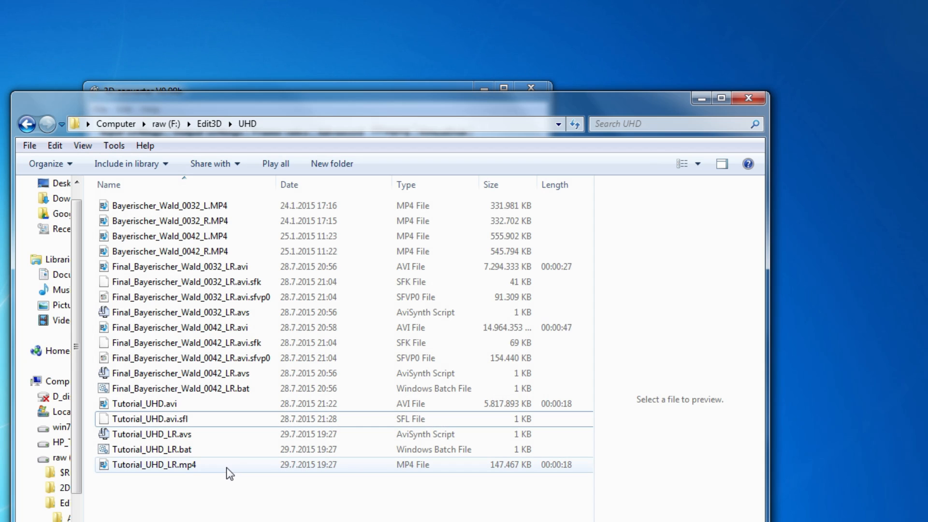
Compare the file sizes of Tutorial_UHD_LR.mp4 and Tutorial_UHD.avi in the UHD folder
left_click(175, 467)
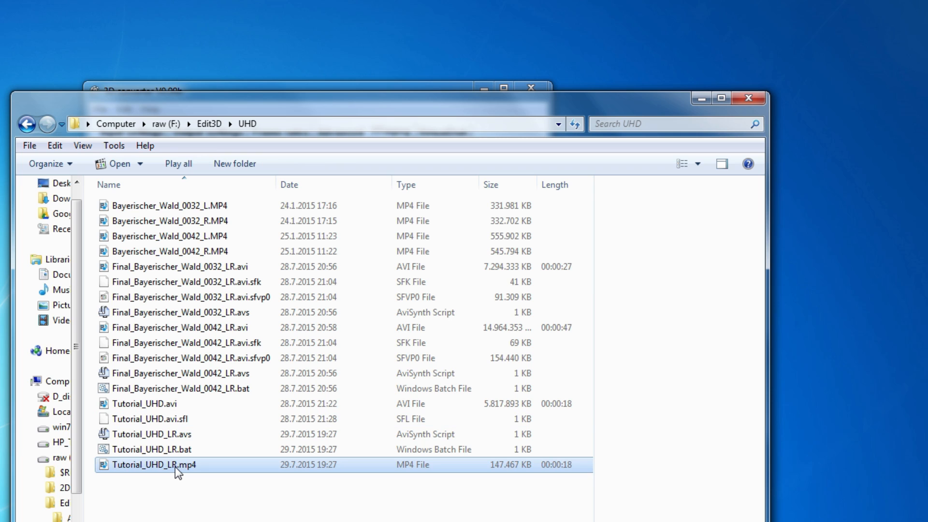
left_click(159, 402)
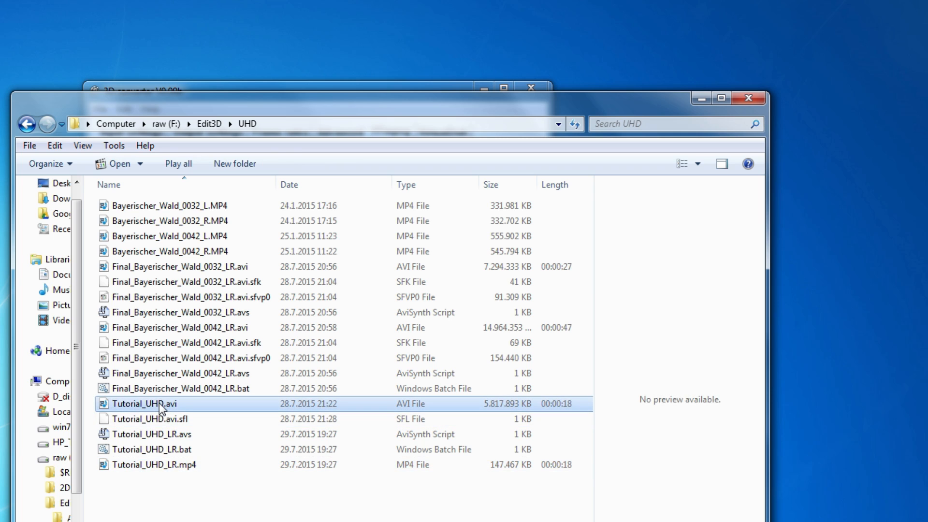
left_click(180, 469)
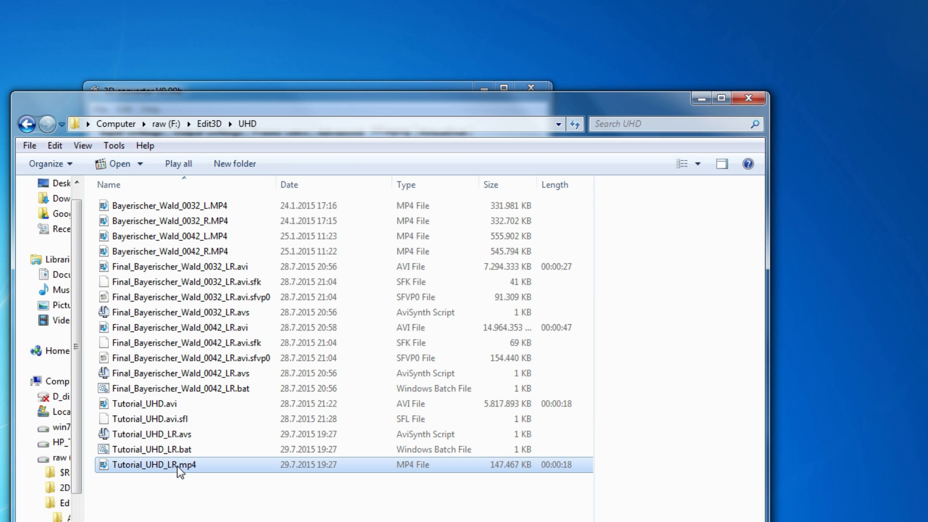
Play Tutorial_UHD_LR.mp4 in the media player and examine the video resolution in its properties
double_click(177, 466)
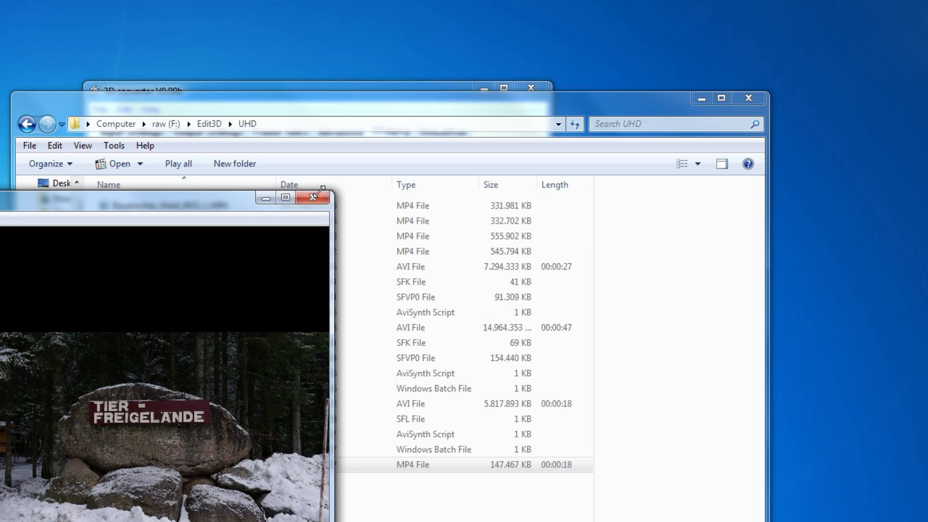
left_click_drag(112, 210, 560, 66)
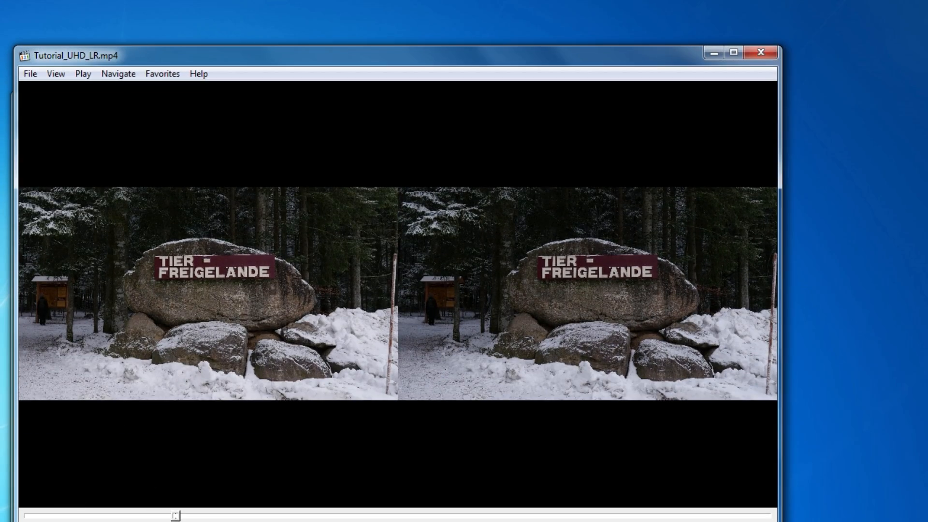
right_click(345, 312)
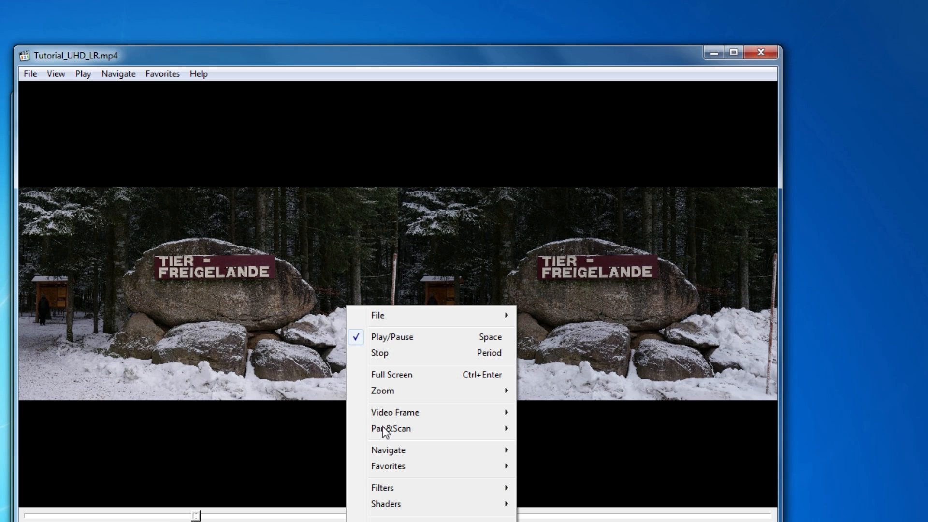
left_click(387, 521)
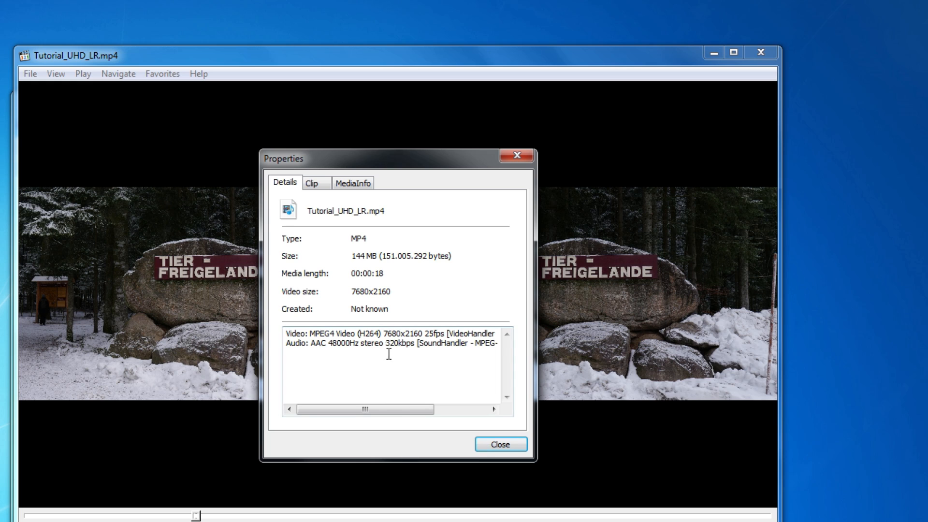
left_click_drag(384, 333, 423, 335)
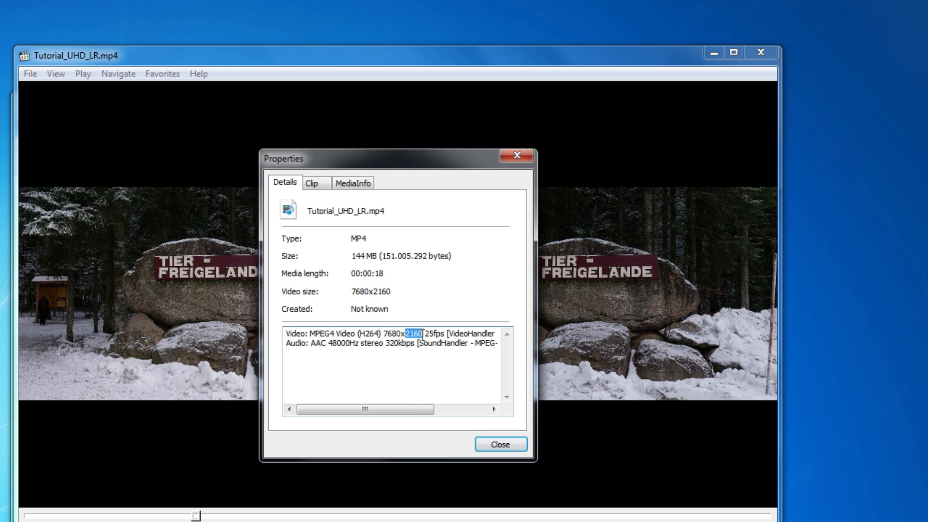
Switch back to Movie Studio Platinum, insert an empty event after the last video clip and shorten it to 2 seconds
left_click(424, 334)
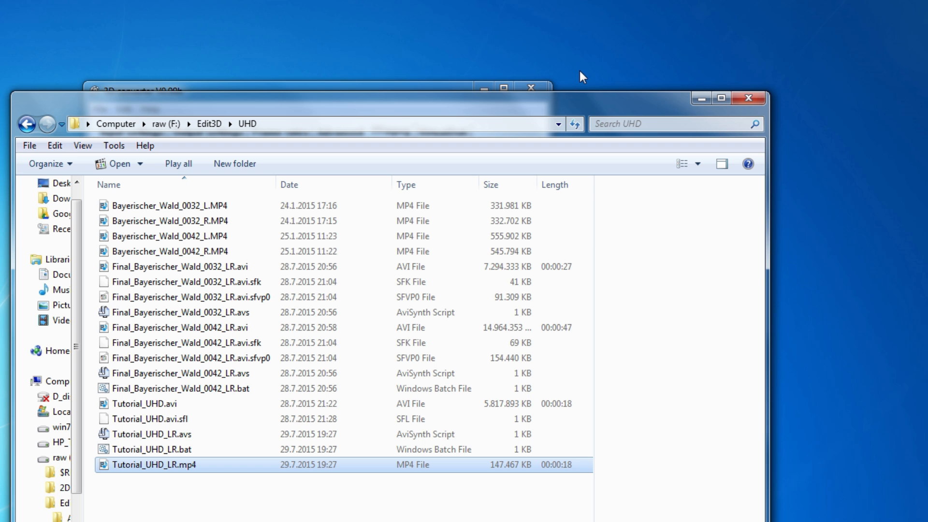
left_click(702, 100)
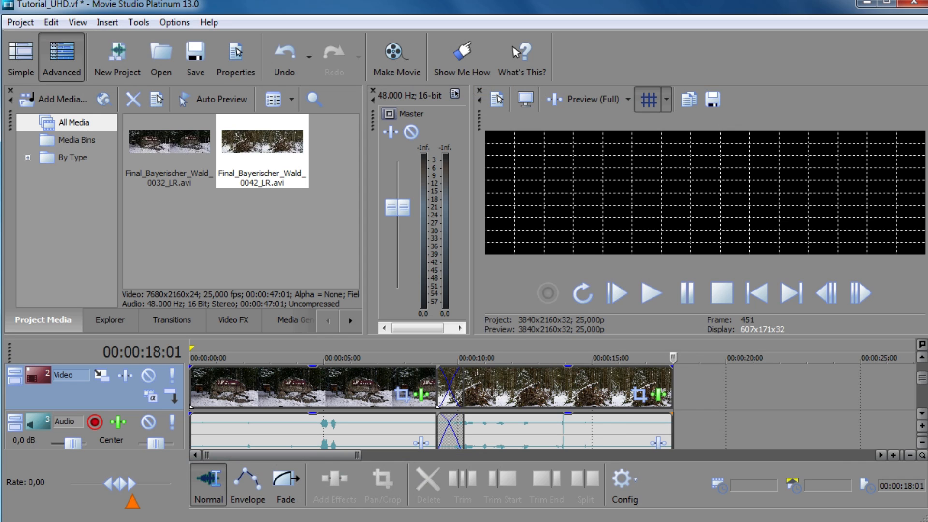
right_click(678, 385)
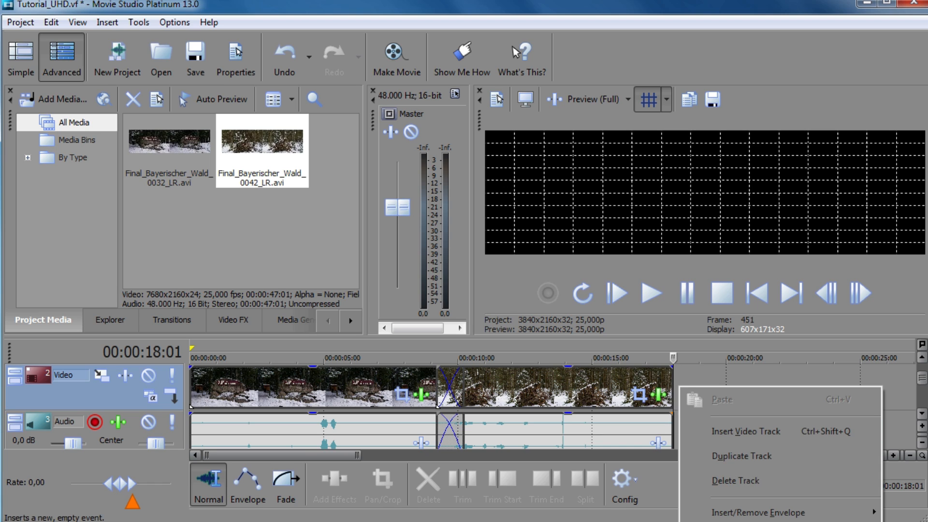
left_click(745, 521)
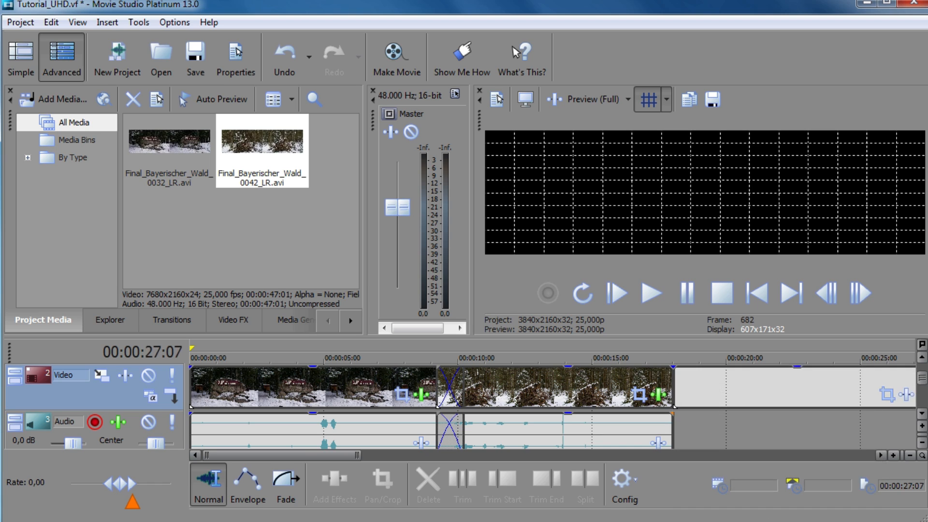
left_click_drag(309, 457, 323, 457)
left_click_drag(845, 381, 651, 397)
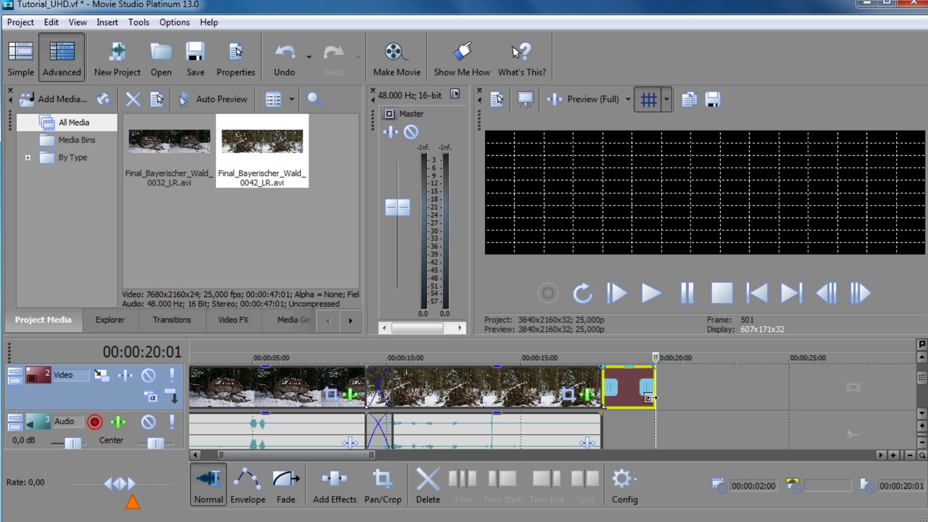
Check the template and the stereoscopic 3D mode in the project's video properties
left_click(496, 99)
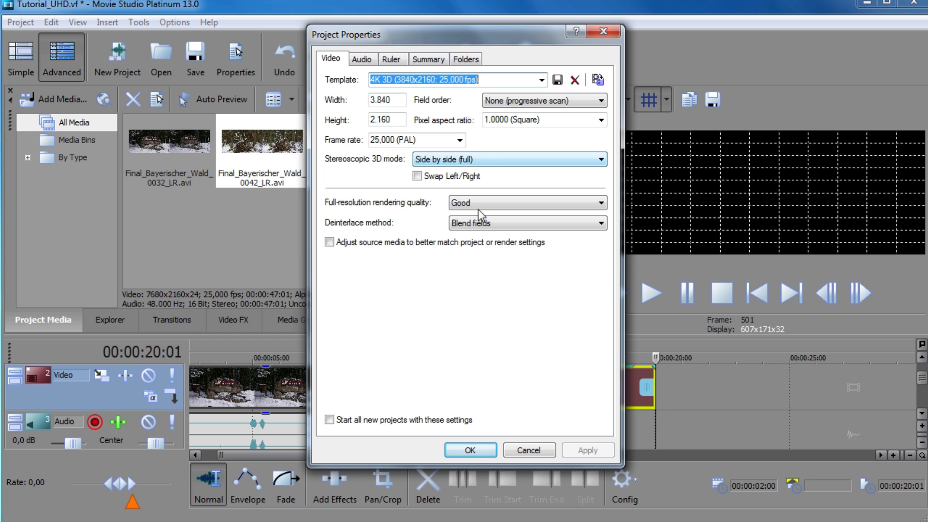
left_click(472, 451)
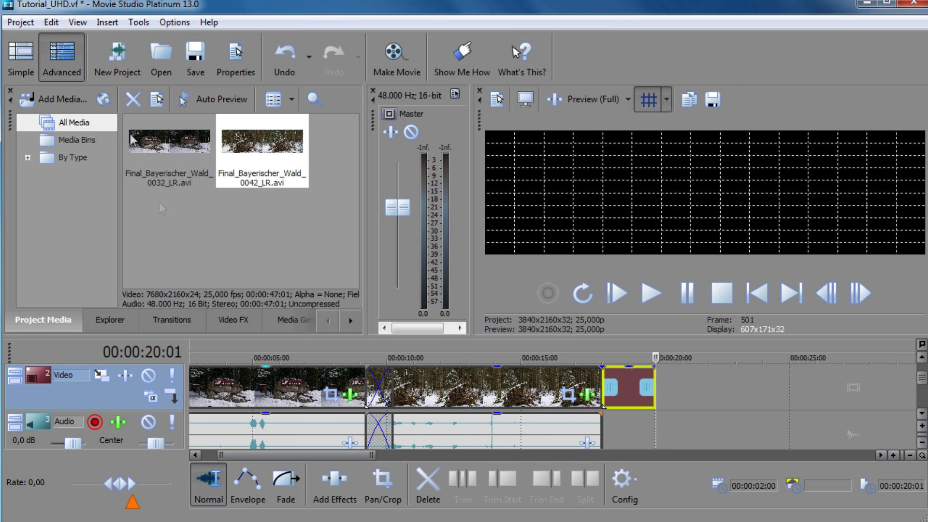
Start saving the movie to the hard drive and choose the DebugMode FrameServer format with the Project Default template
left_click(24, 25)
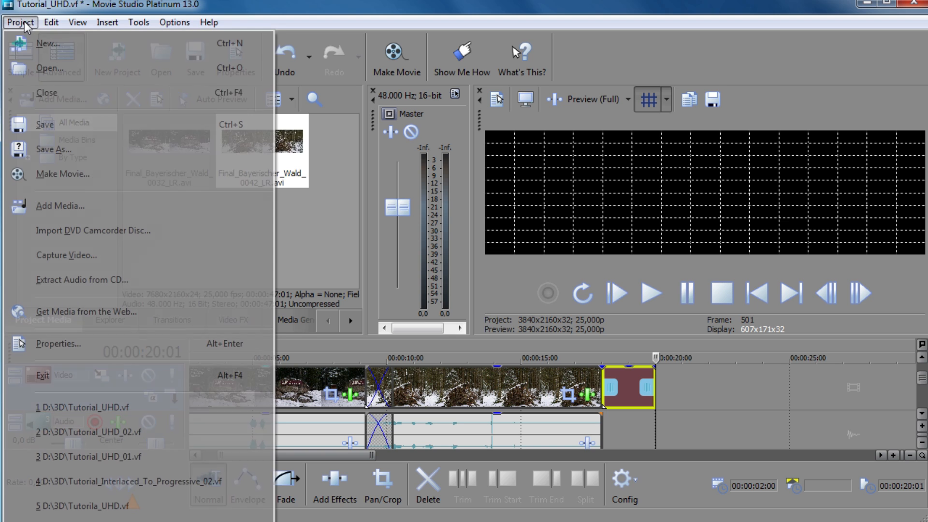
left_click(47, 175)
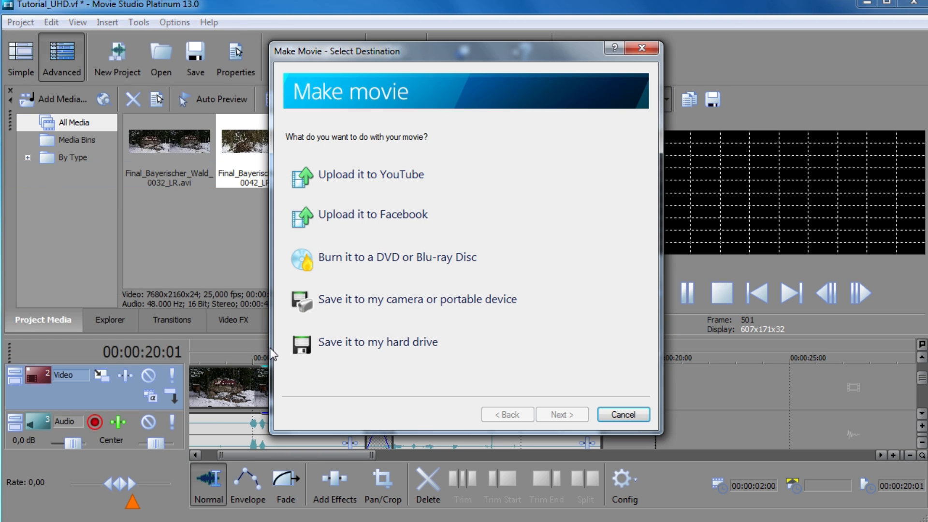
left_click(377, 353)
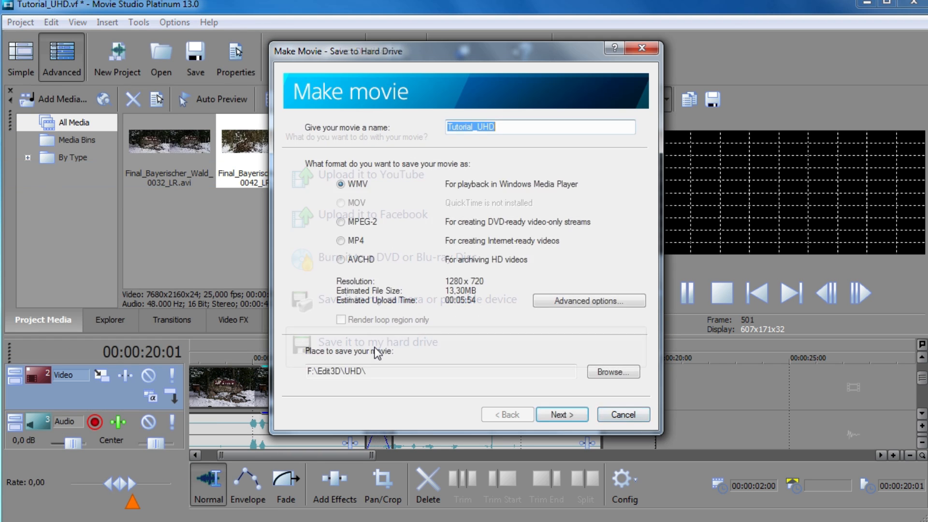
left_click(583, 303)
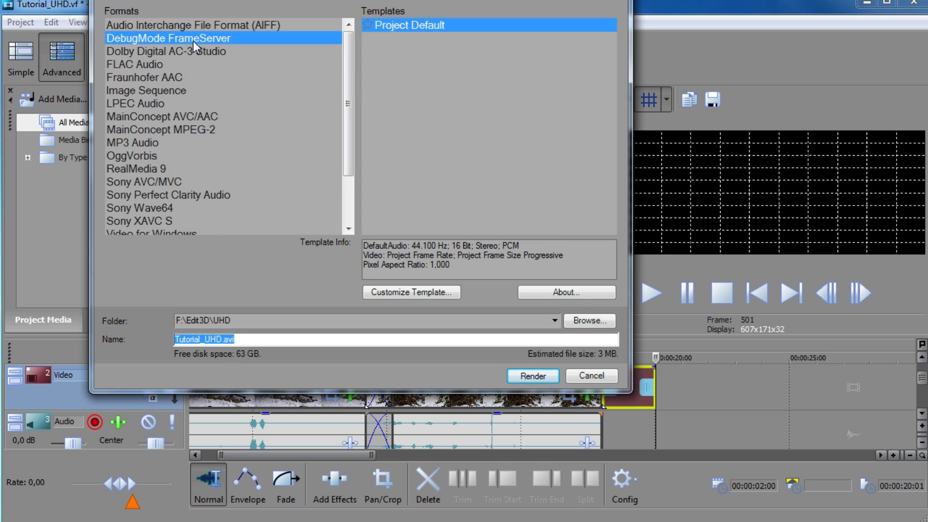
left_click(413, 27)
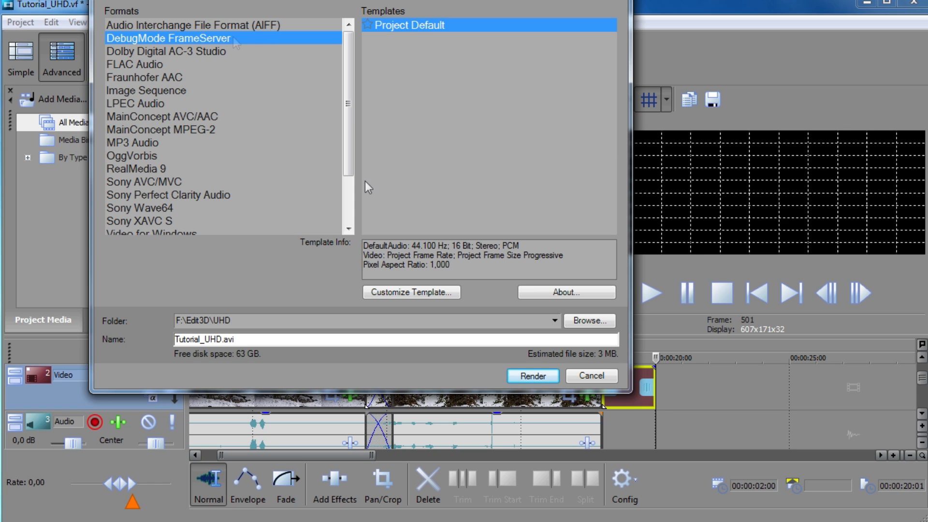
Name the render Tutorial_UHD_FrameServer.avi and start frameserving in RGB32 with PCM audio written to the signpost AVI
left_click(391, 340)
type("meServer")
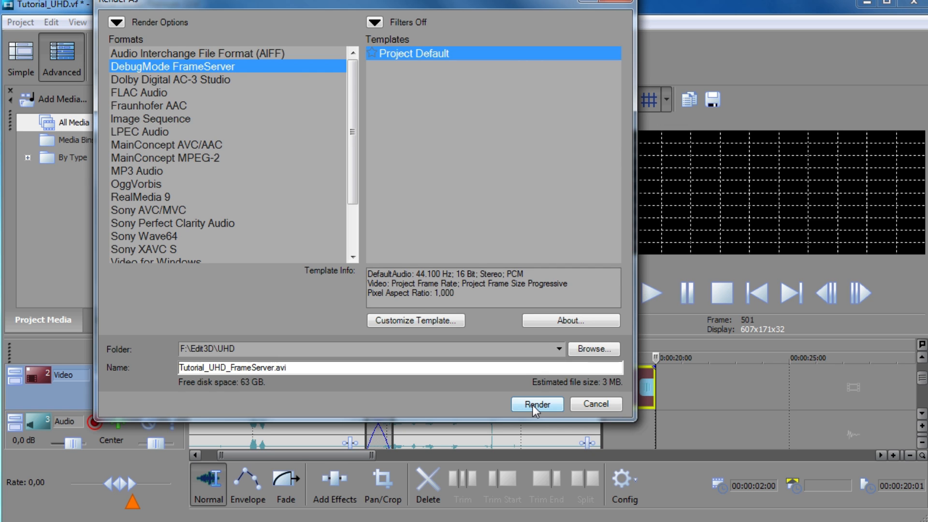
left_click(532, 407)
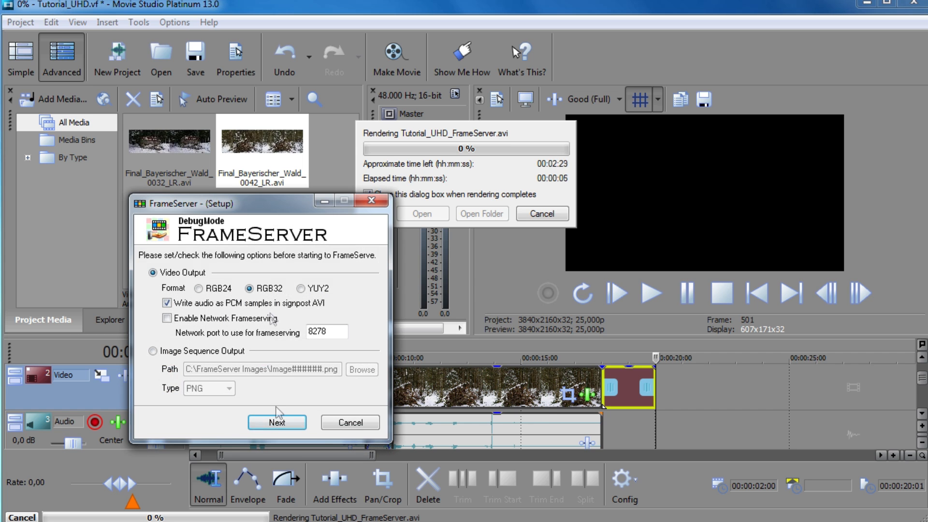
left_click(281, 422)
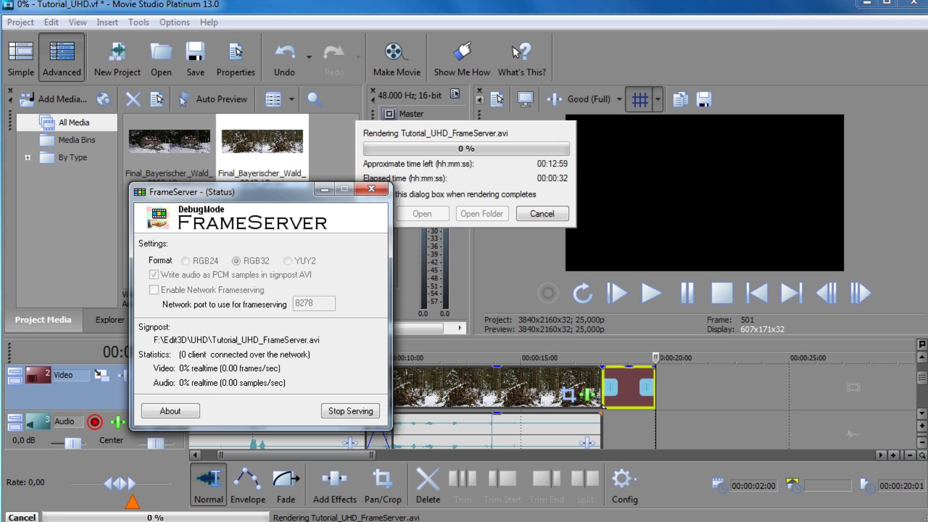
Switch to 3D converter, check the side-by-side input settings and set the output aspect ratio to Half width
key("alt+Tab")
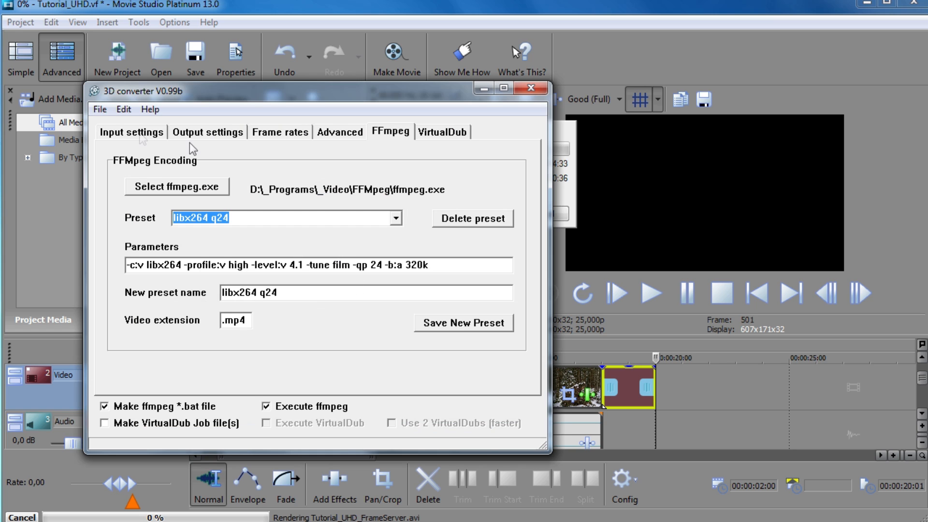
left_click(132, 132)
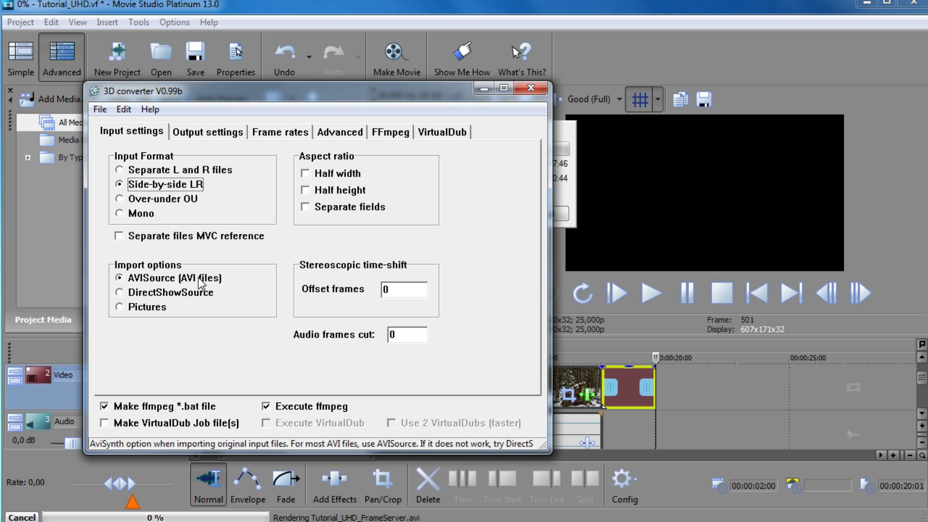
left_click(209, 132)
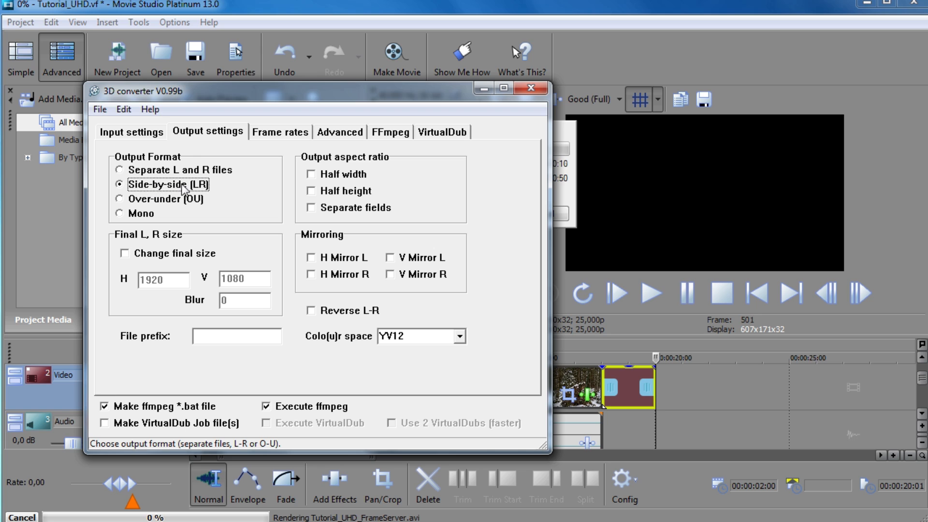
left_click(311, 174)
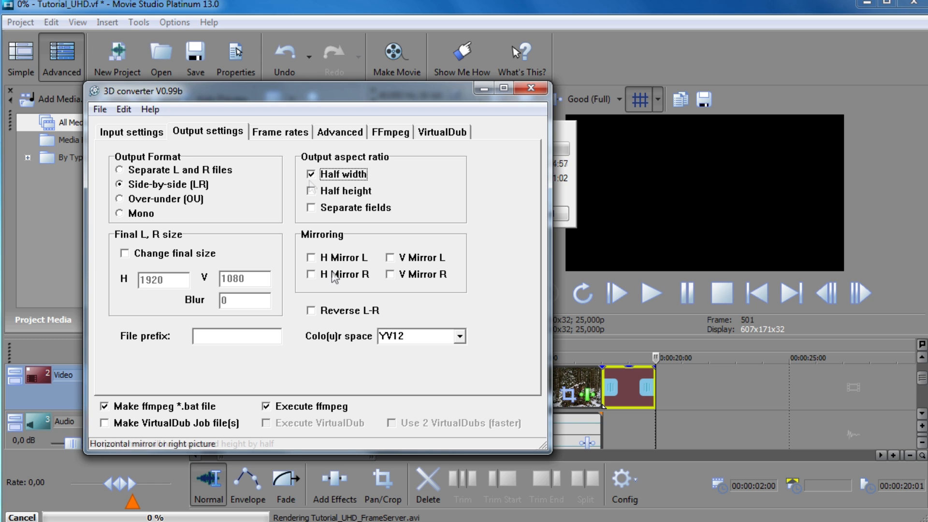
Review the frame rate, advanced and FFmpeg encoding settings for the conversion
left_click(292, 137)
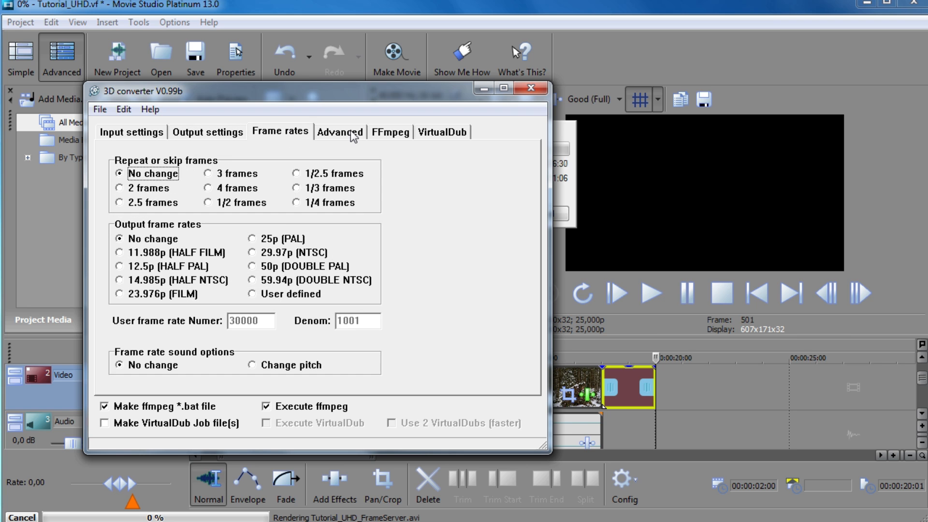
left_click(355, 137)
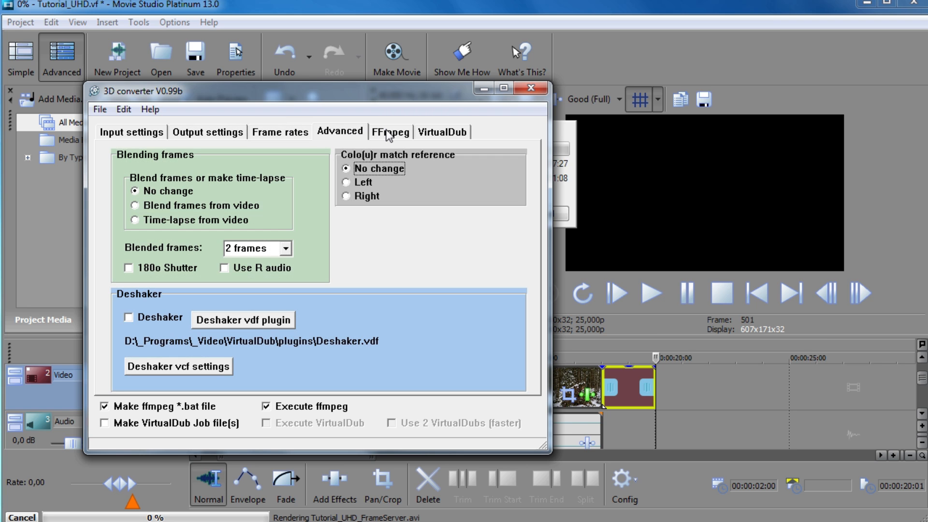
left_click(389, 134)
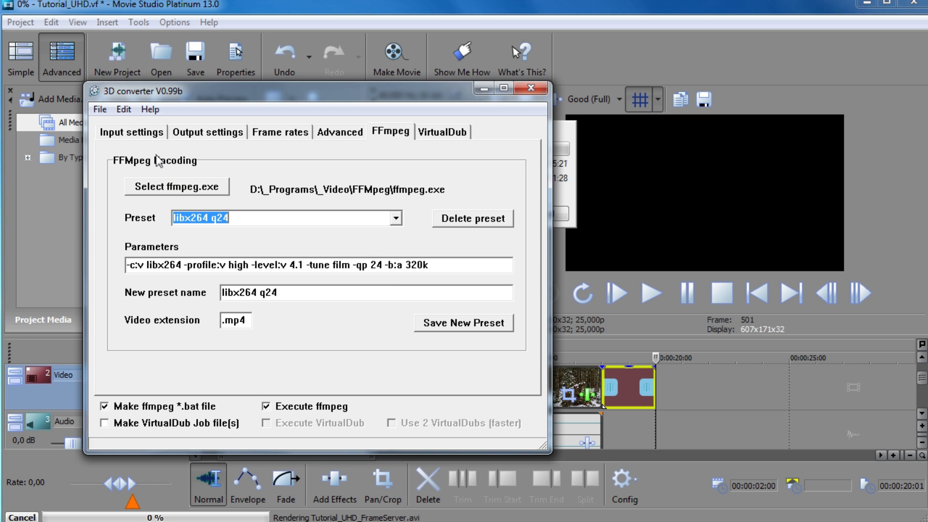
Convert Tutorial_UHD_FrameServer.avi from the UHD folder with the half-width side-by-side settings
left_click(100, 111)
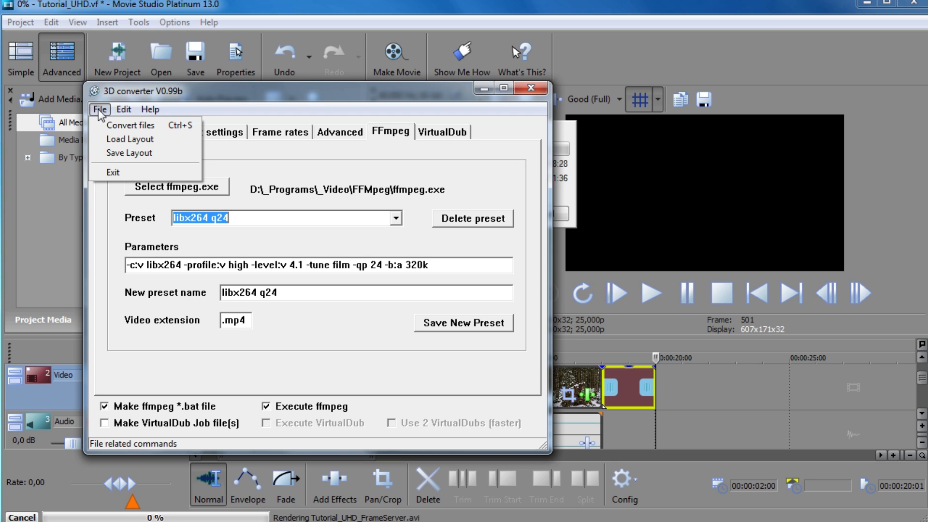
left_click(121, 125)
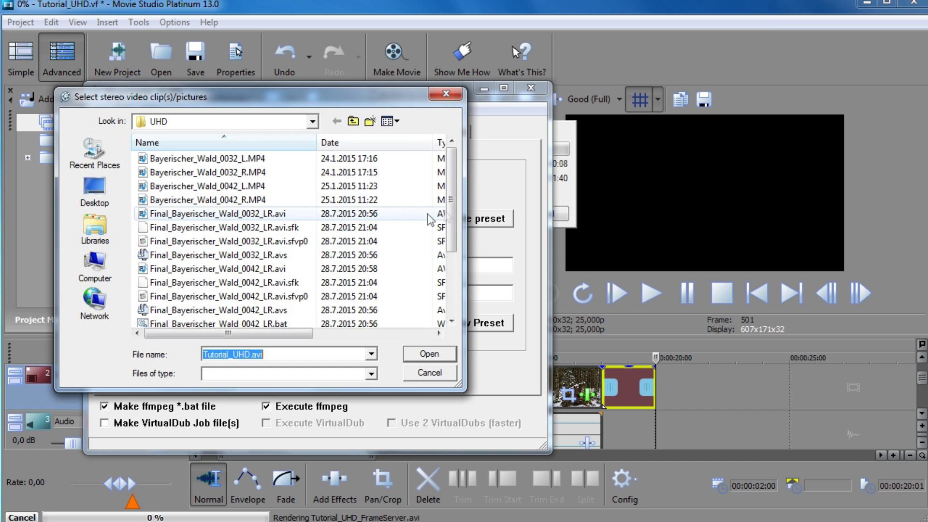
scroll(446, 216, "down", 3)
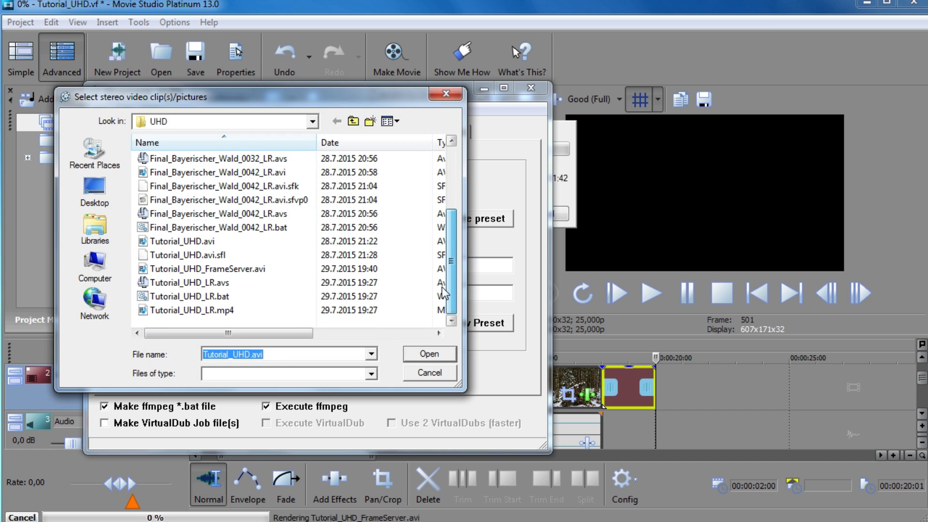
left_click(197, 271)
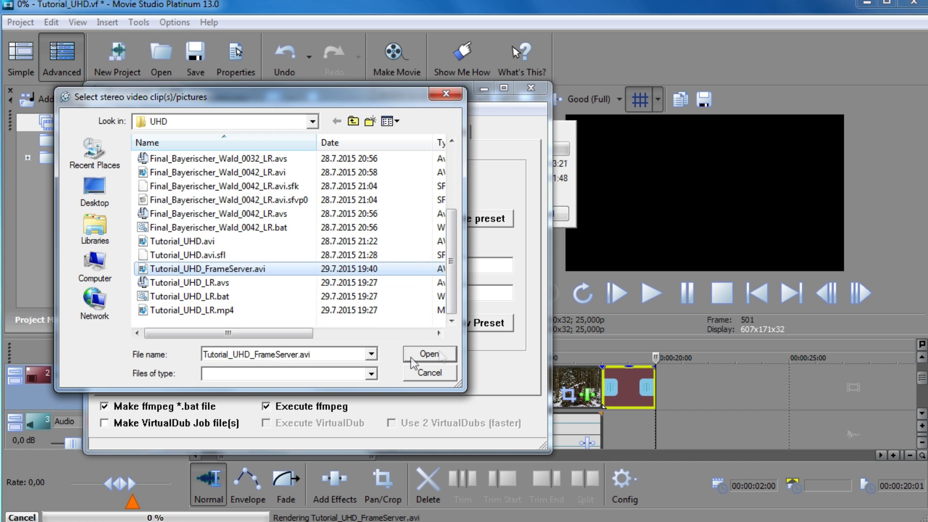
left_click(437, 355)
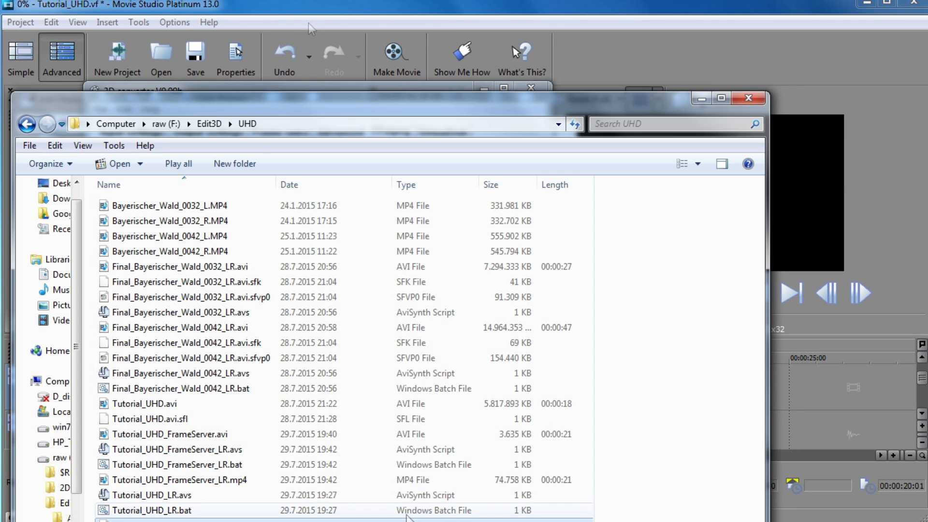
Play Tutorial_UHD_FrameServer_LR.mp4 from the UHD folder in the media player and move the player fully into view
left_click_drag(299, 102, 308, 34)
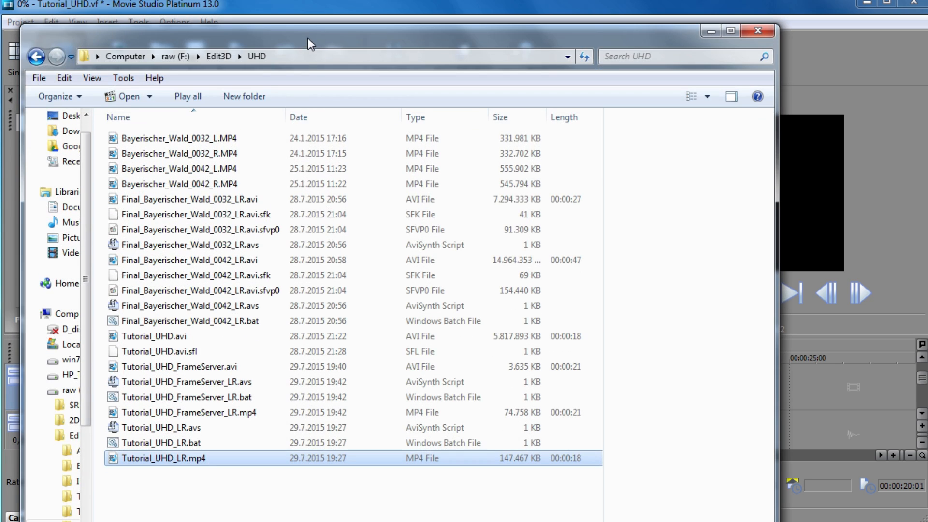
left_click(203, 414)
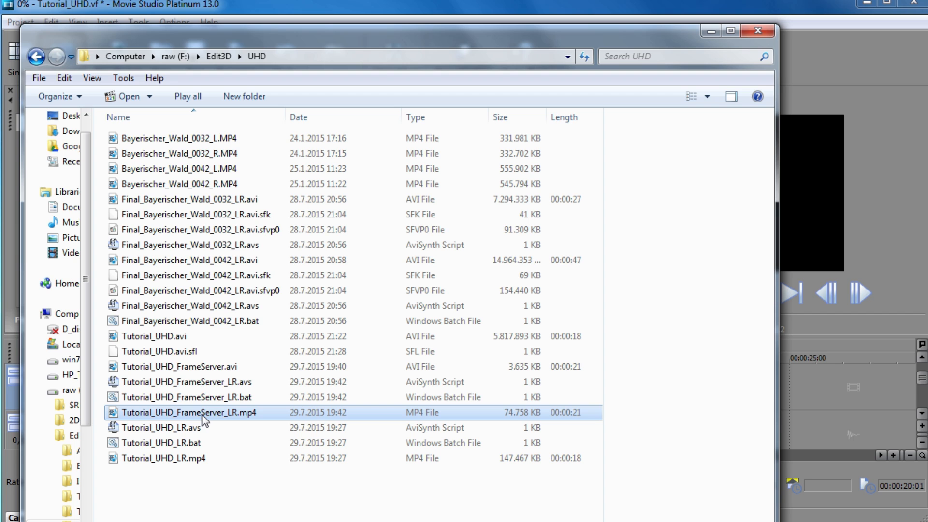
double_click(202, 416)
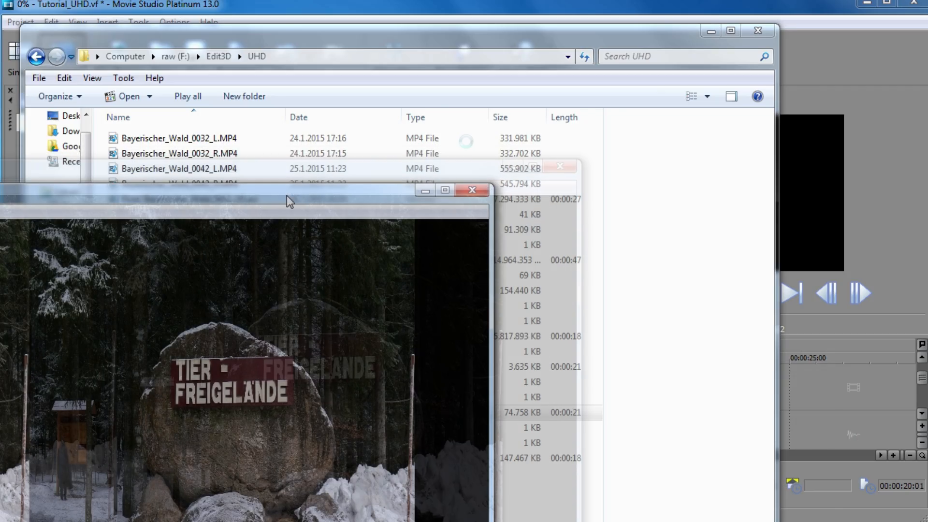
left_click_drag(287, 196, 713, 9)
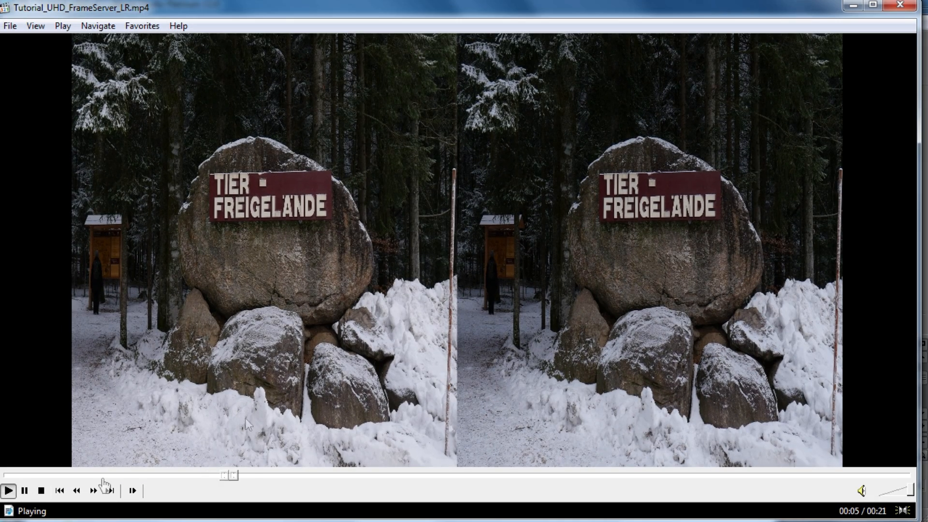
Pause the playback and examine the video resolution in the file properties of Tutorial_UHD_FrameServer_LR.mp4
left_click(25, 491)
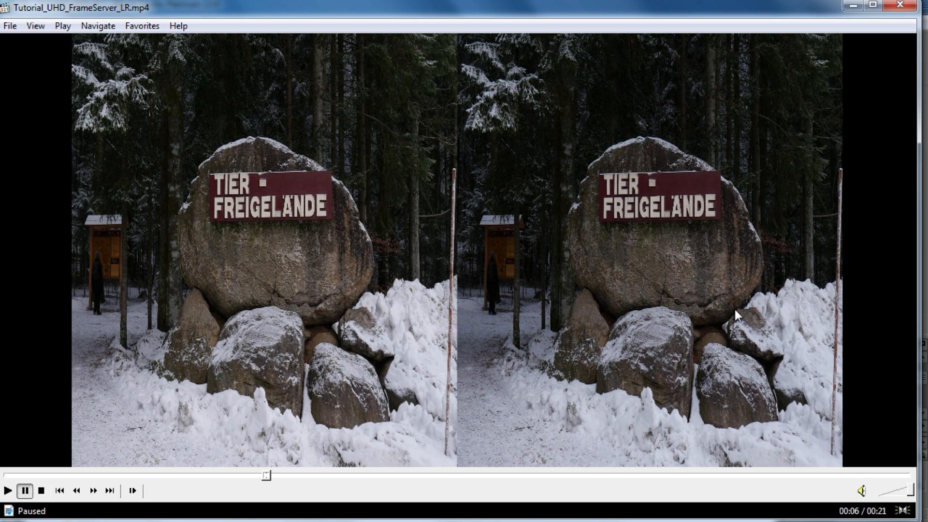
right_click(613, 280)
left_click(655, 521)
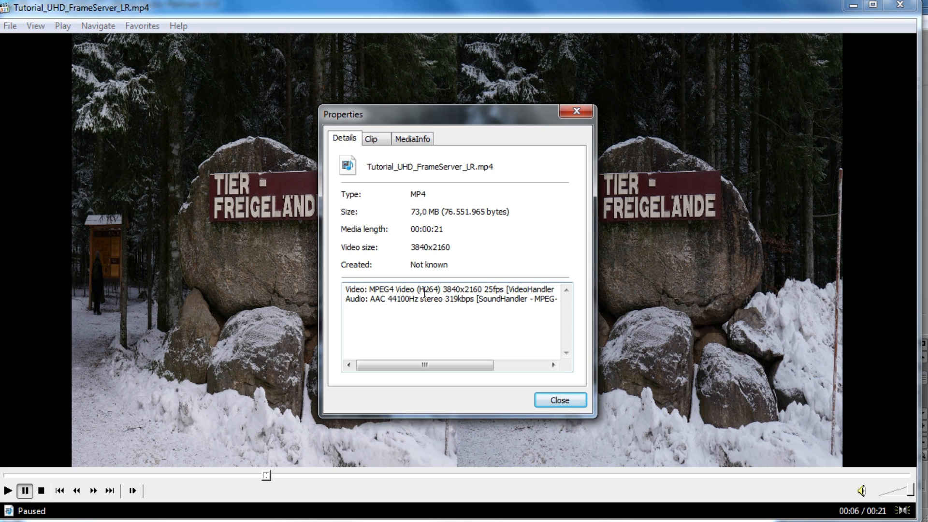
left_click_drag(443, 290, 505, 292)
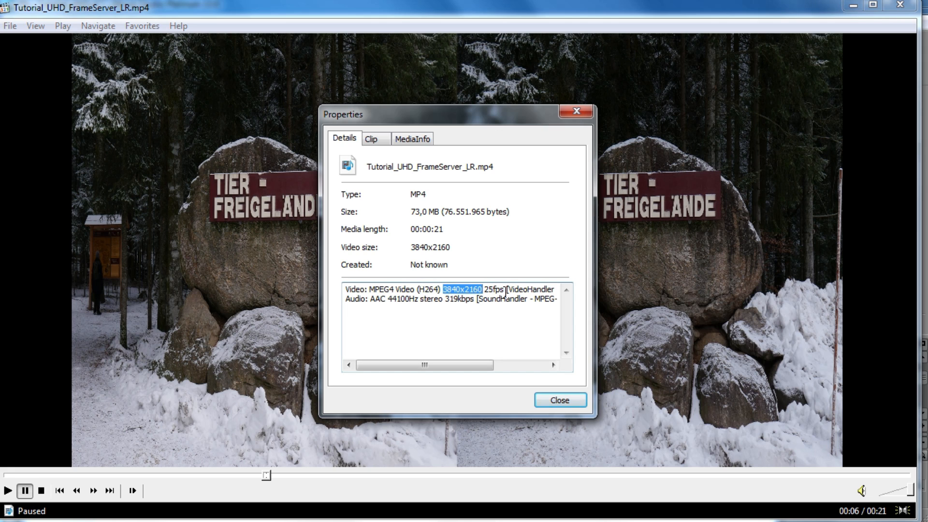
left_click(582, 112)
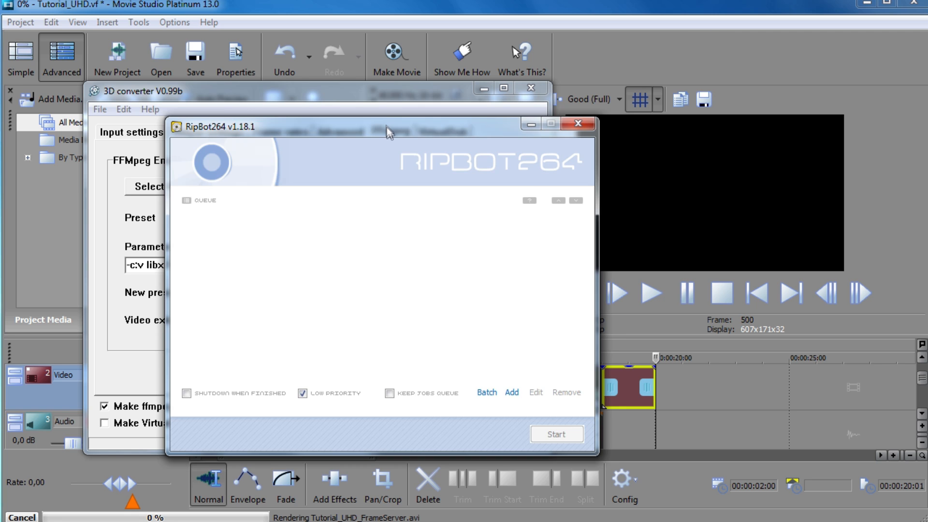
Add a new job in RipBot264 with Tutorial_UHD_FrameServer.avi from the UHD folder as the video source
left_click_drag(386, 124, 385, 74)
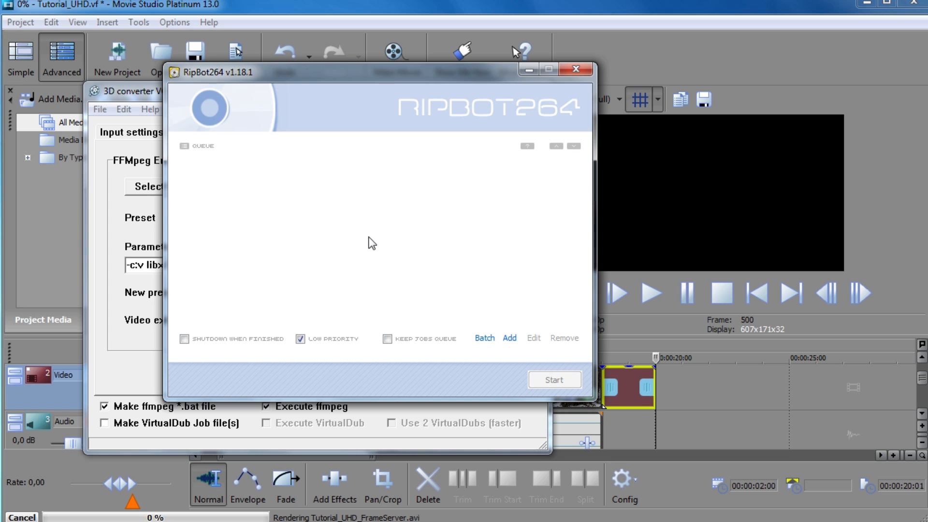
left_click(512, 339)
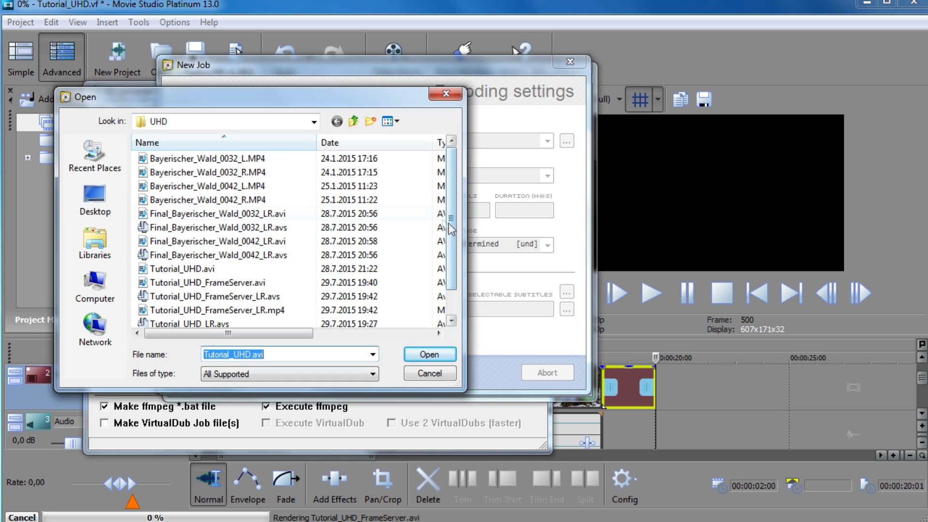
scroll(233, 259, "down", 1)
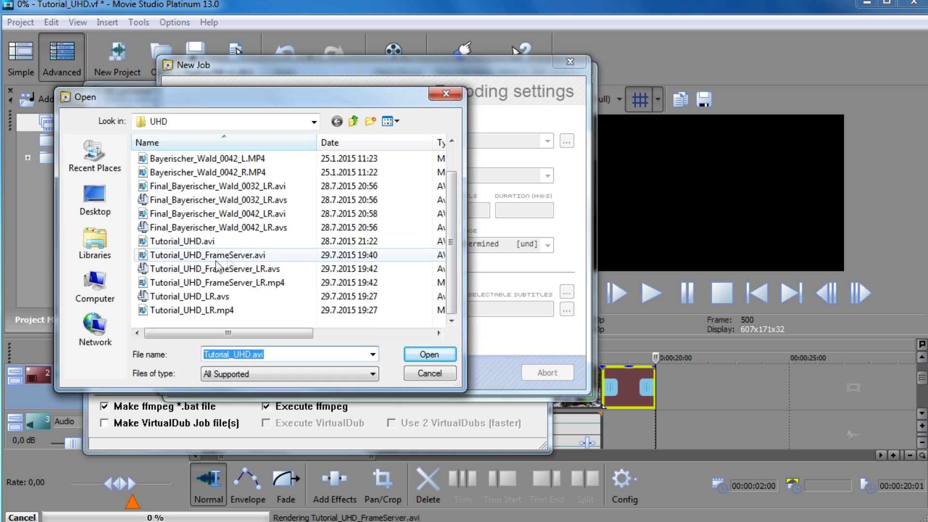
left_click(187, 258)
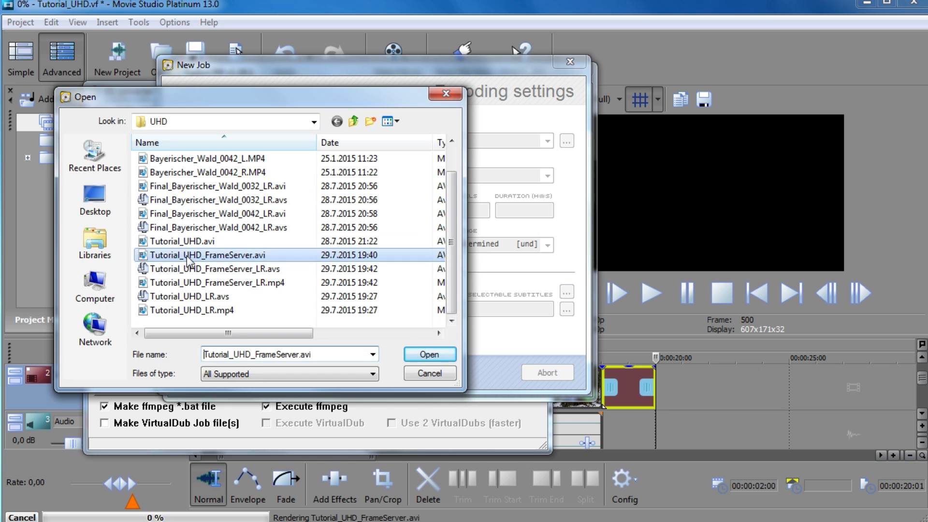
left_click(429, 355)
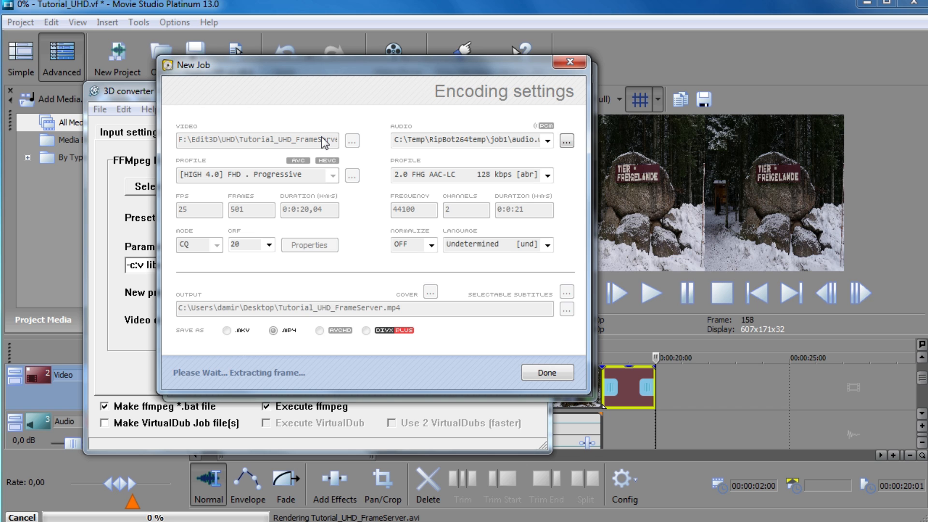
Choose the [HIGH 4.1] DEFAULT . FILM video profile and set the CRF to 22
left_click(333, 176)
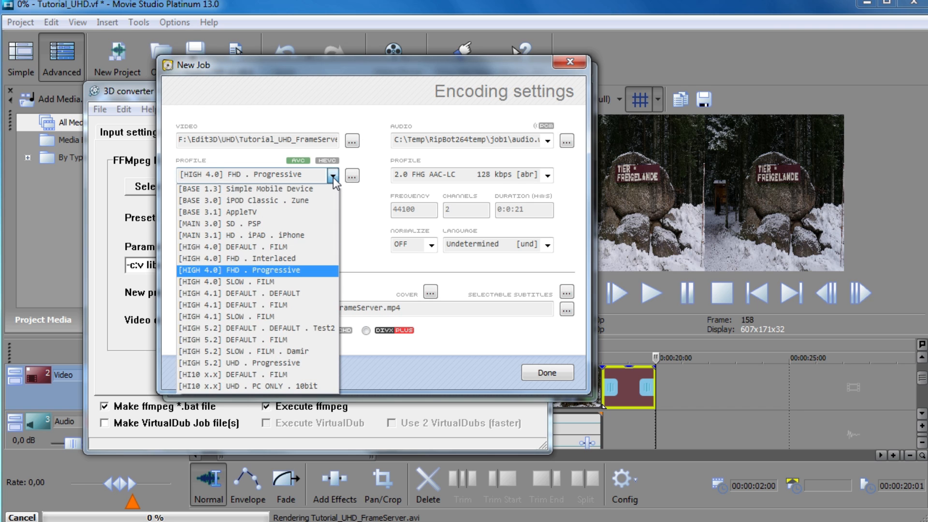
left_click(247, 305)
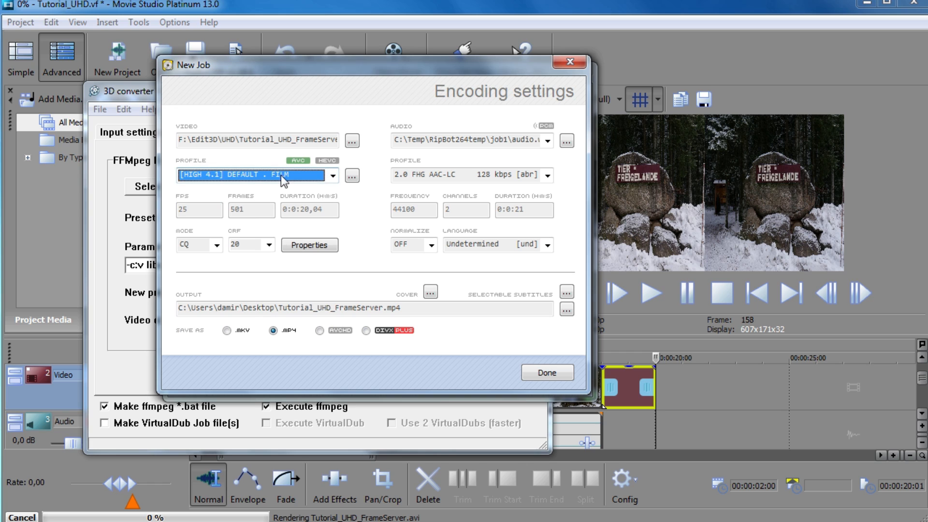
left_click(236, 246)
type("22")
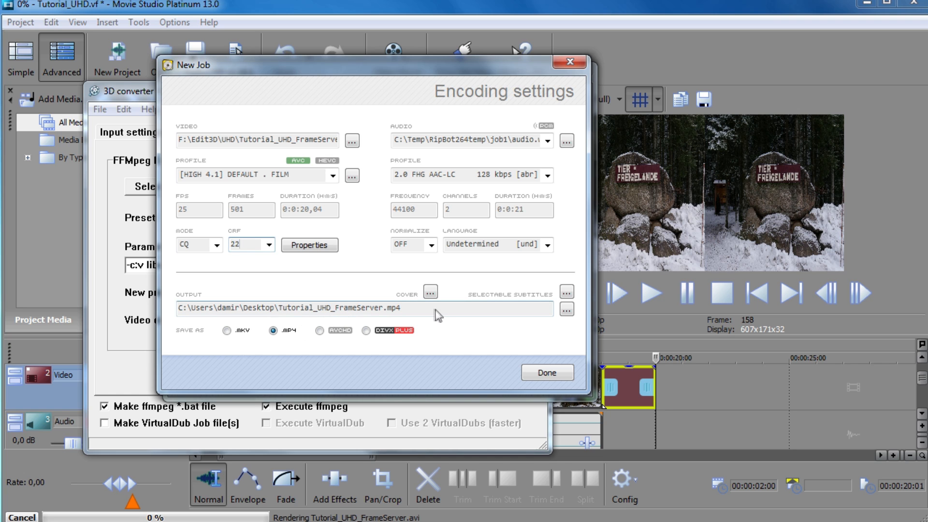
Set the job's output file to Tutorial_UHD_FrameServer_Output in the UHD folder
left_click(567, 310)
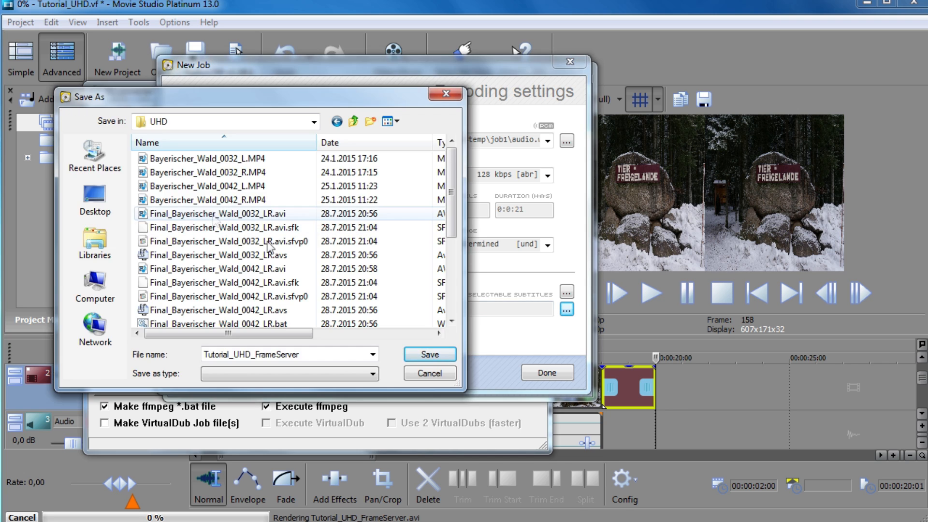
left_click_drag(454, 212, 454, 308)
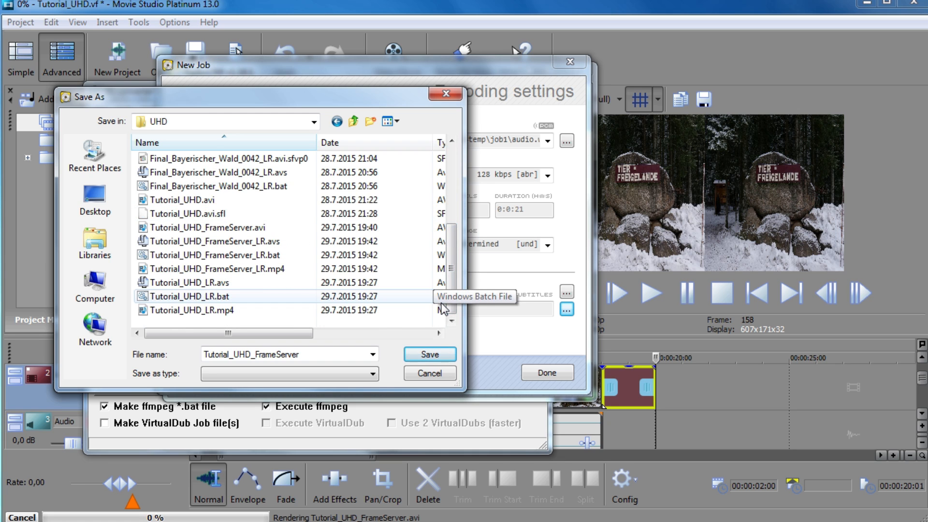
left_click(211, 231)
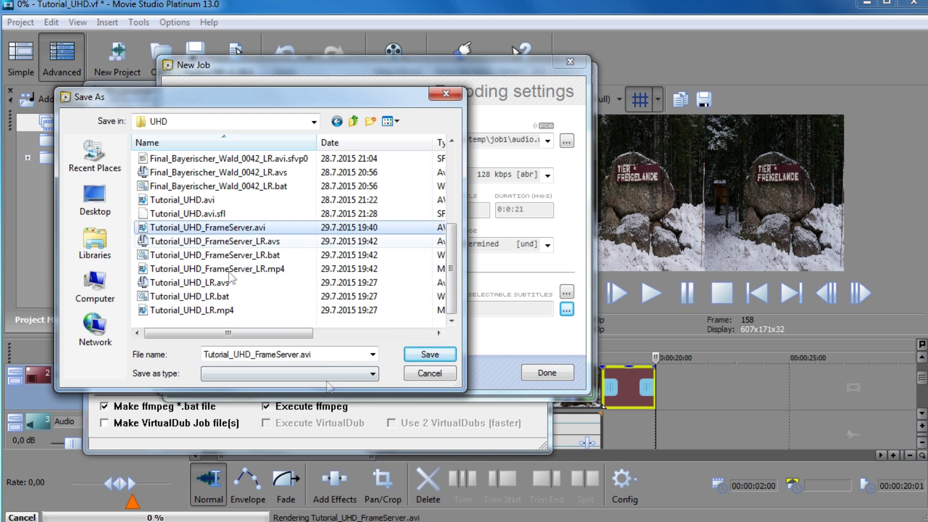
left_click(324, 357)
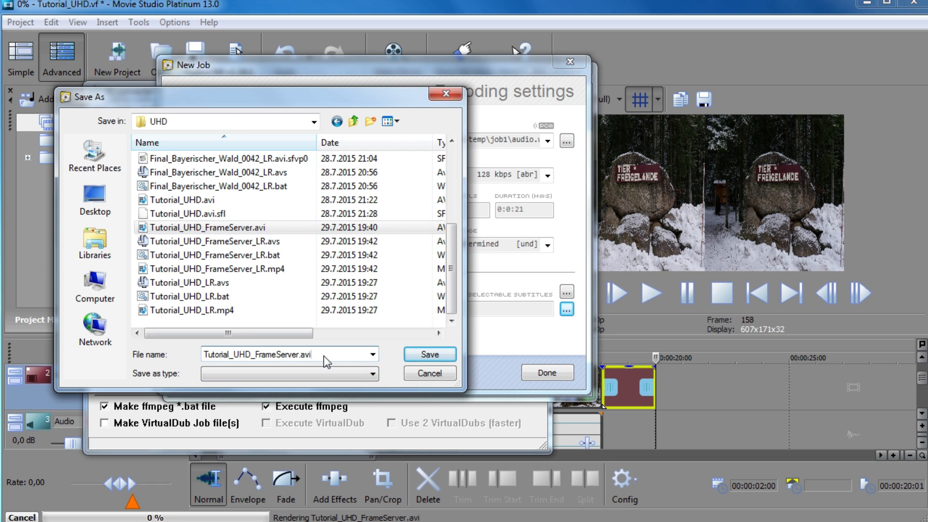
key("BackSpace")
key("BackSpace")
key("BackSpace")
key("BackSpace")
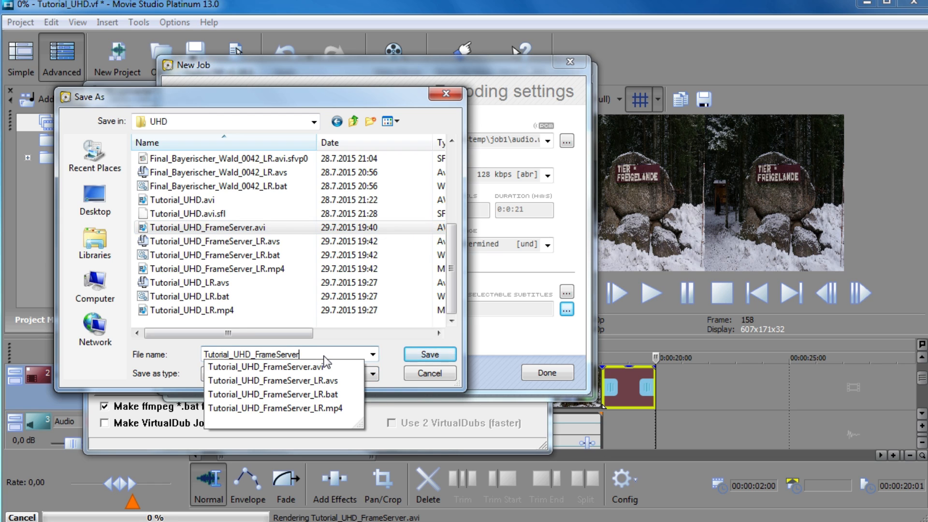
type("_")
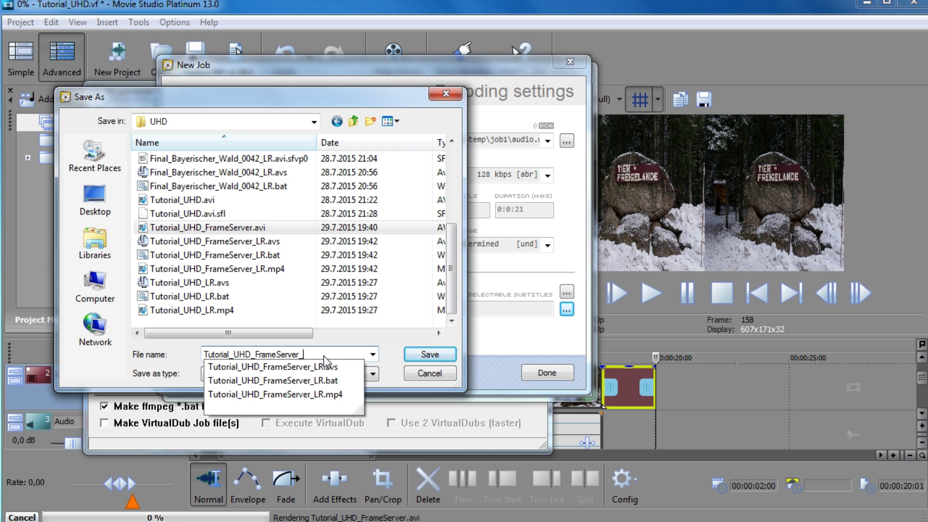
type("Output")
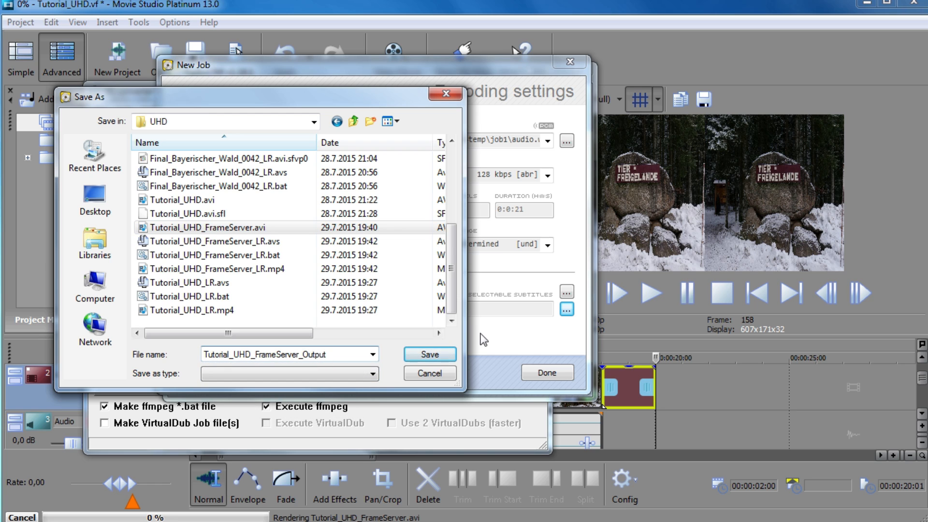
left_click(440, 356)
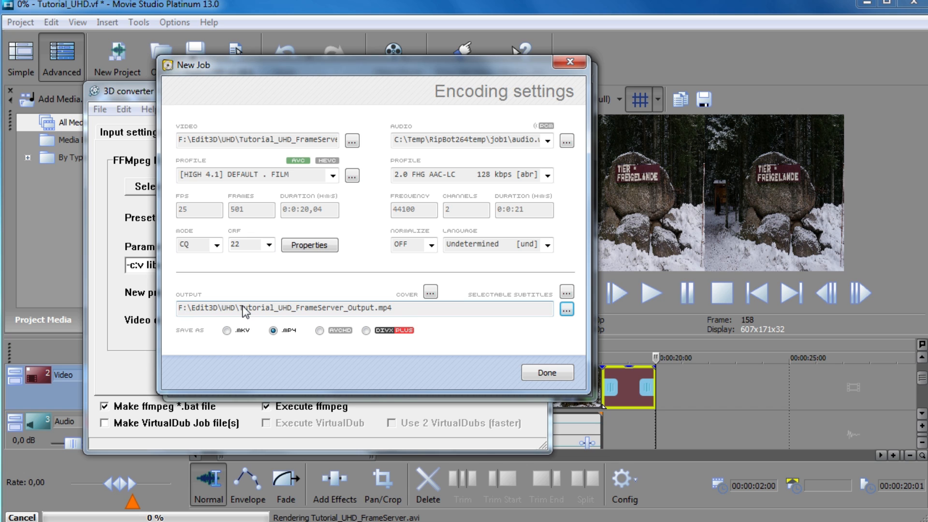
Confirm the encoding settings to queue the job and start encoding it
left_click(552, 374)
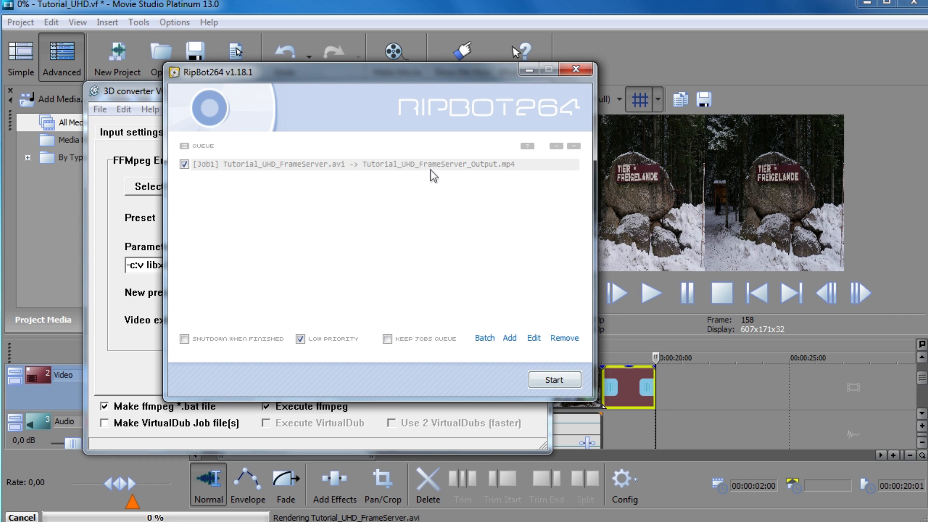
left_click(555, 381)
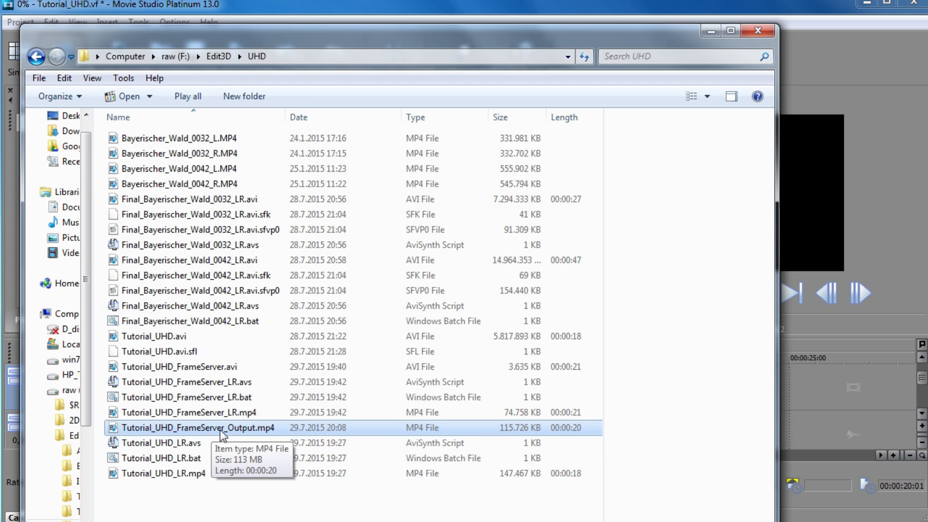
Play Tutorial_UHD_FrameServer_Output.mp4 in the media player, bring the player fully into view and examine the video size in the file properties
double_click(219, 430)
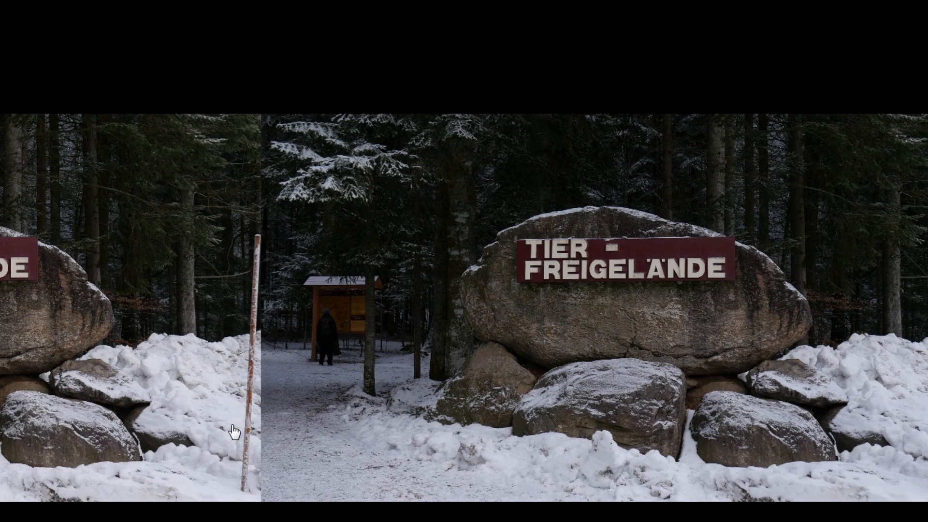
left_click_drag(927, 1, 399, 91)
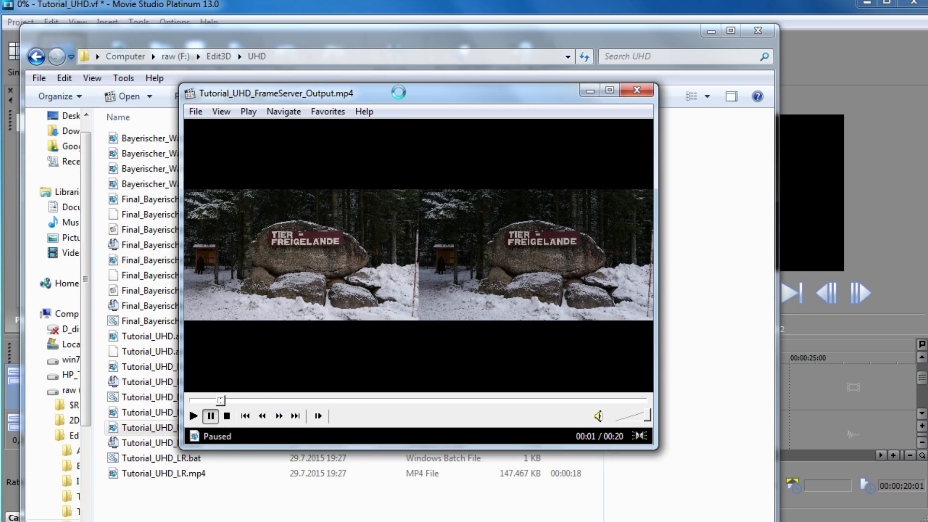
right_click(413, 259)
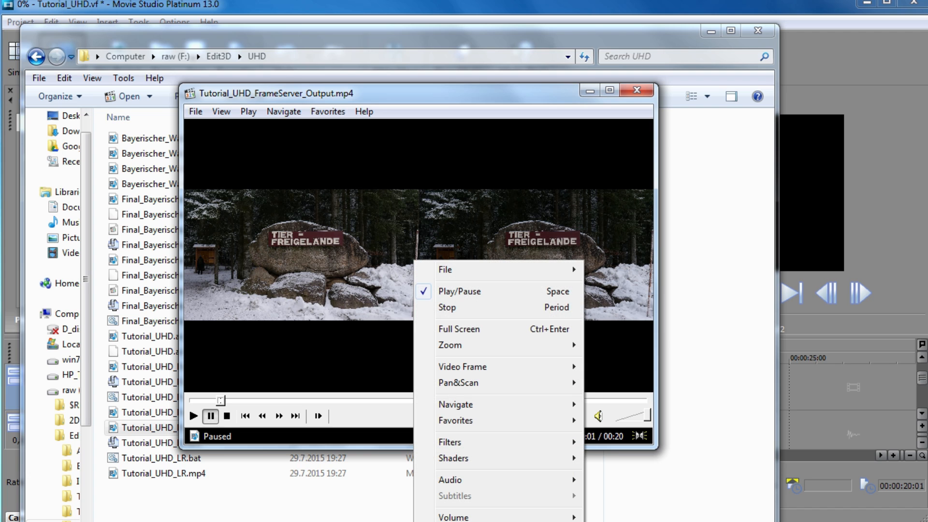
left_click(457, 521)
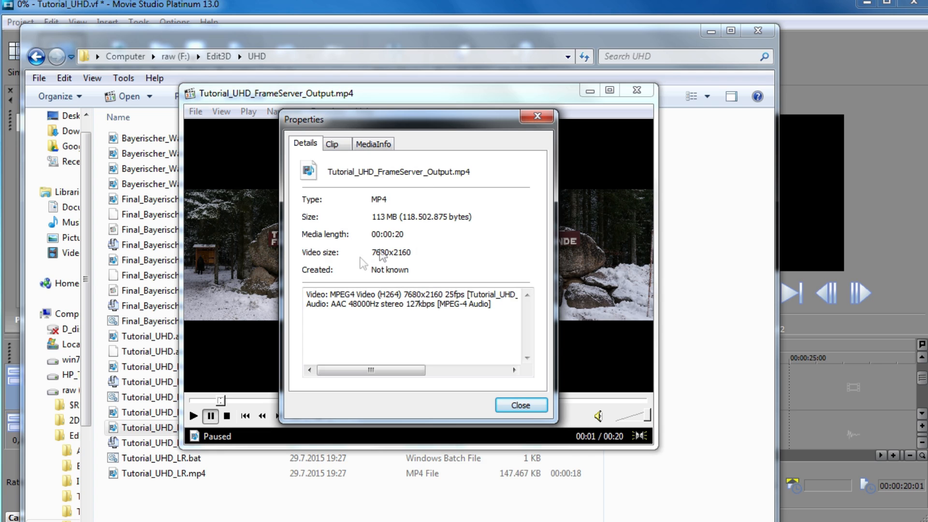
left_click_drag(377, 250, 411, 253)
left_click(411, 254)
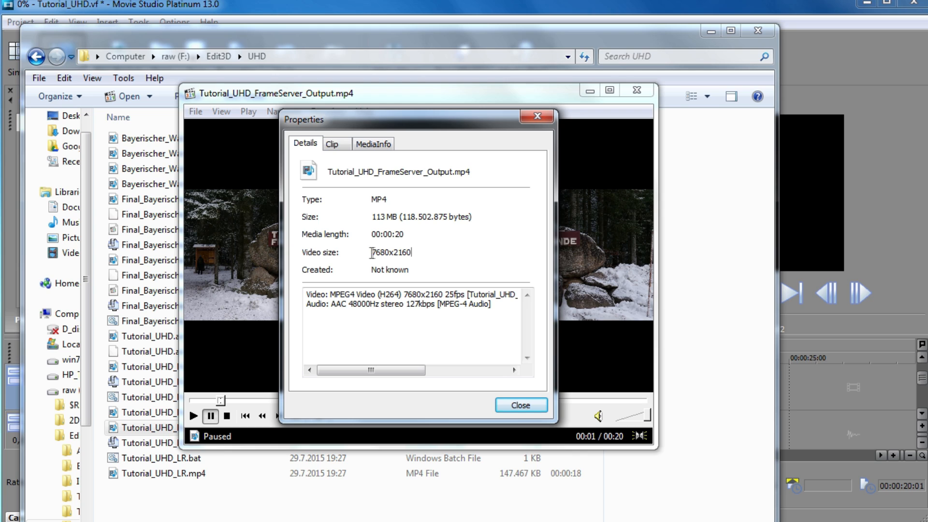